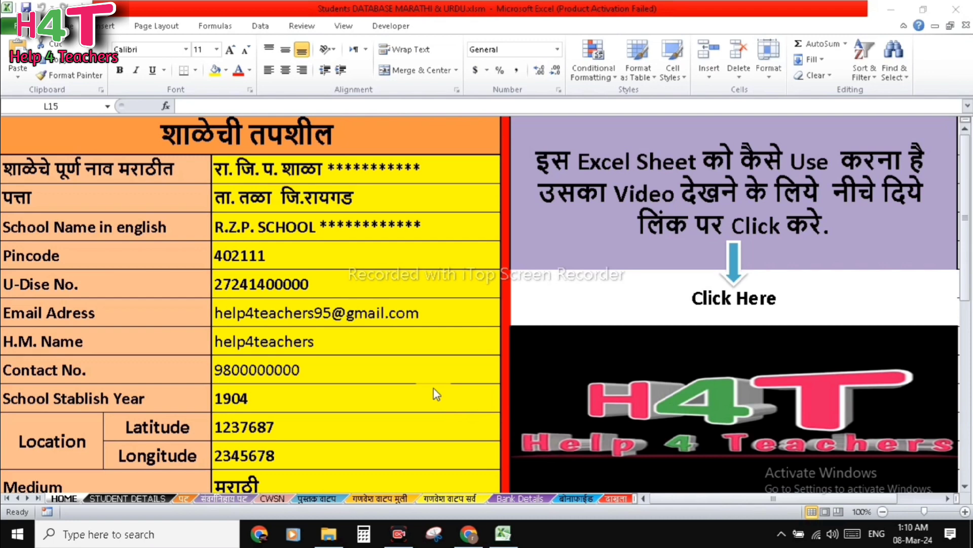
Look over the school details on the HOME sheet and open the STUDENT DETAILS sheet.
{"action": "scroll", "coordinate": [330, 366], "scroll_direction": "down", "scroll_amount": 1}
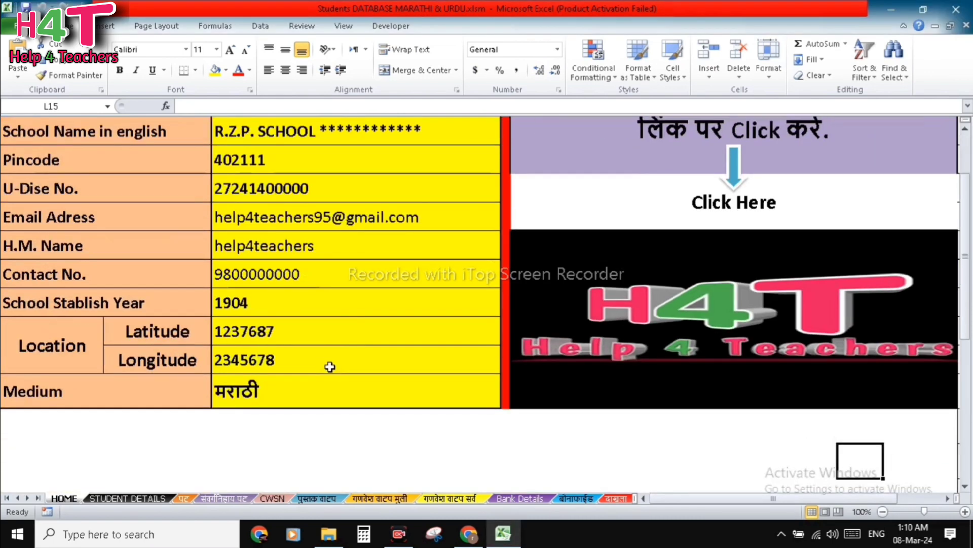
{"action": "scroll", "coordinate": [330, 368], "scroll_direction": "up", "scroll_amount": 1}
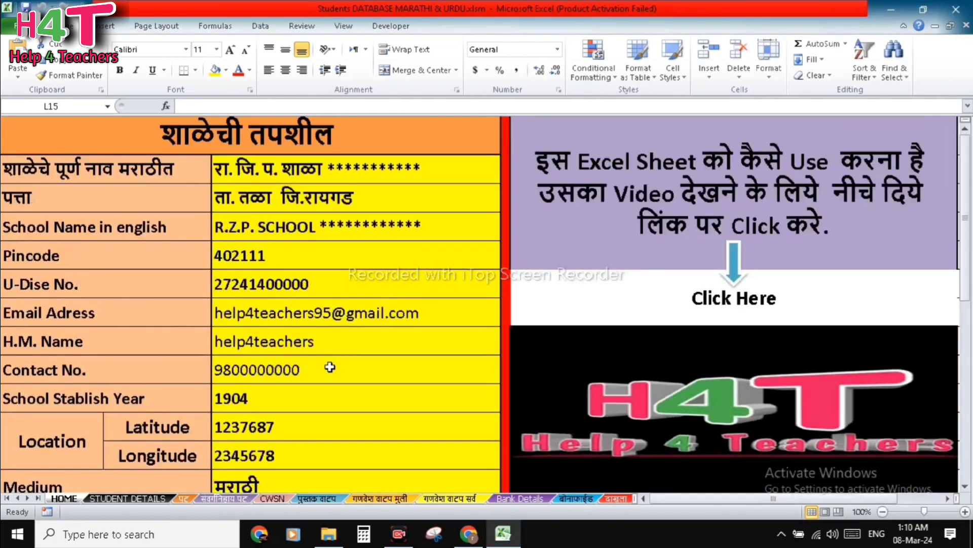
{"action": "left_click", "coordinate": [125, 500]}
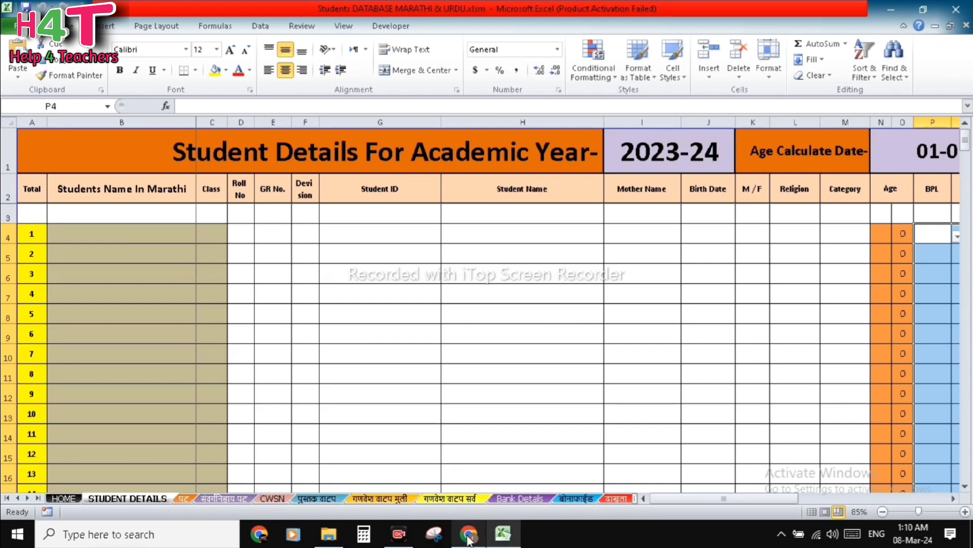
Switch to the Student Database portal in Chrome and open the HM Level Student Catalogue report.
{"action": "mouse_move", "coordinate": [467, 540]}
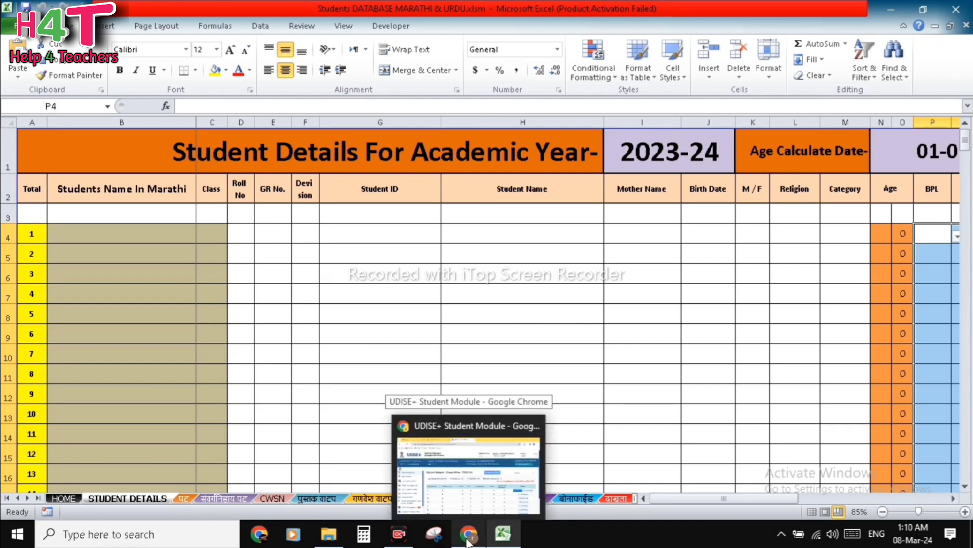
{"action": "left_click", "coordinate": [467, 540]}
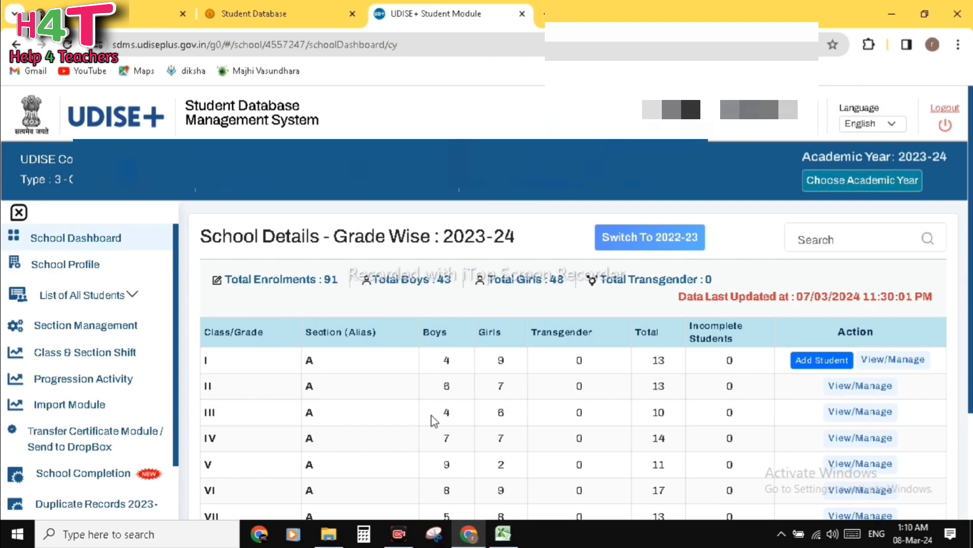
{"action": "left_click", "coordinate": [289, 14]}
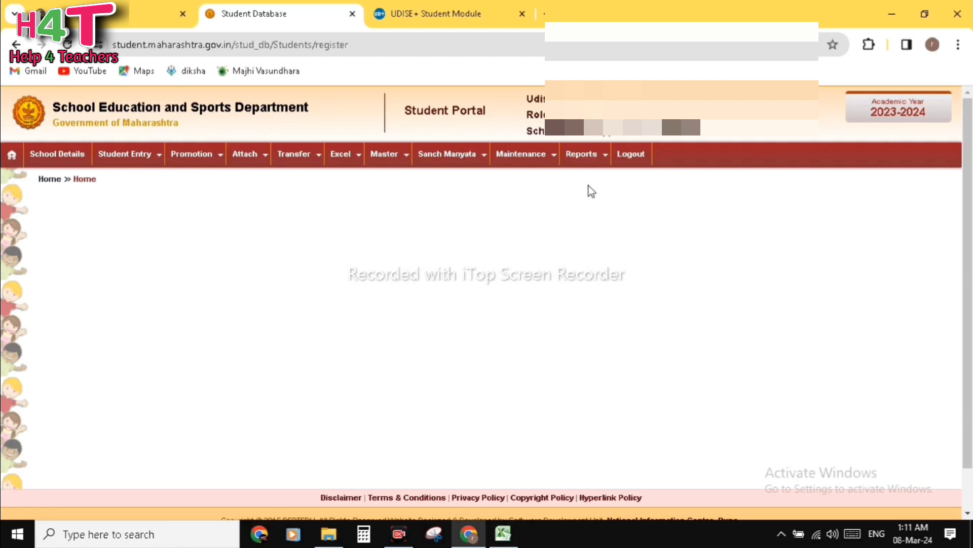
{"action": "mouse_move", "coordinate": [576, 163]}
{"action": "mouse_move", "coordinate": [588, 205]}
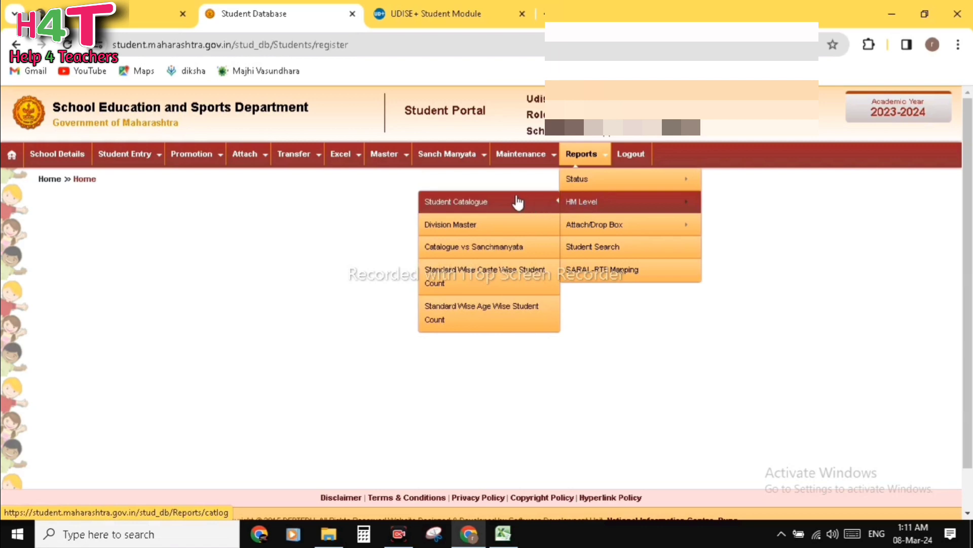
{"action": "left_click", "coordinate": [501, 207]}
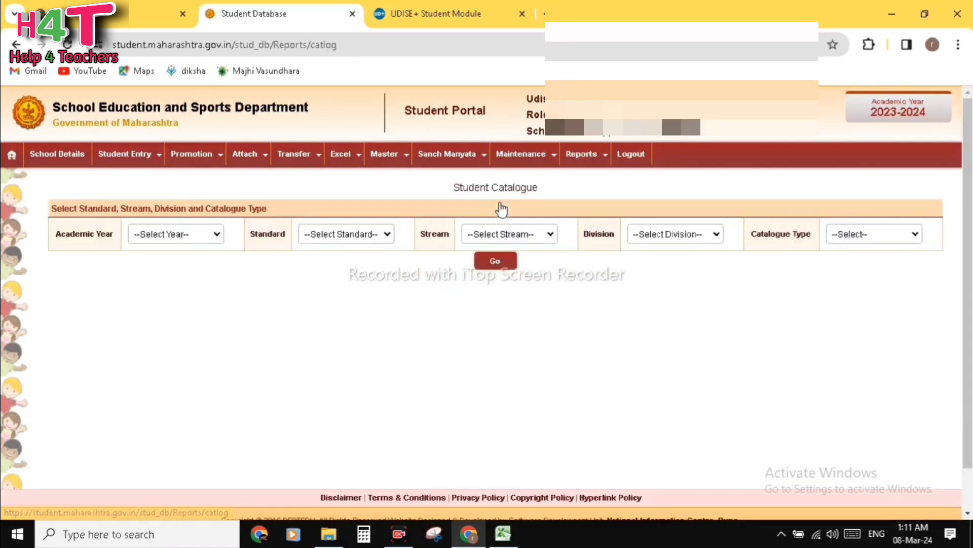
Generate the student catalogue for academic year 2023-2024, 1st Standard, All Division, with the Regular catalogue type.
{"action": "left_click", "coordinate": [178, 236]}
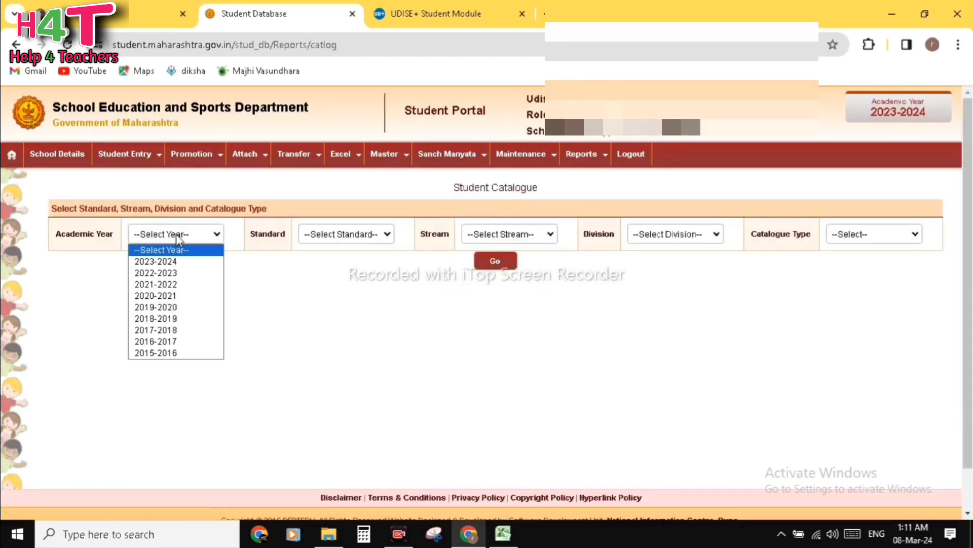
{"action": "left_click", "coordinate": [182, 262]}
{"action": "left_click", "coordinate": [348, 239]}
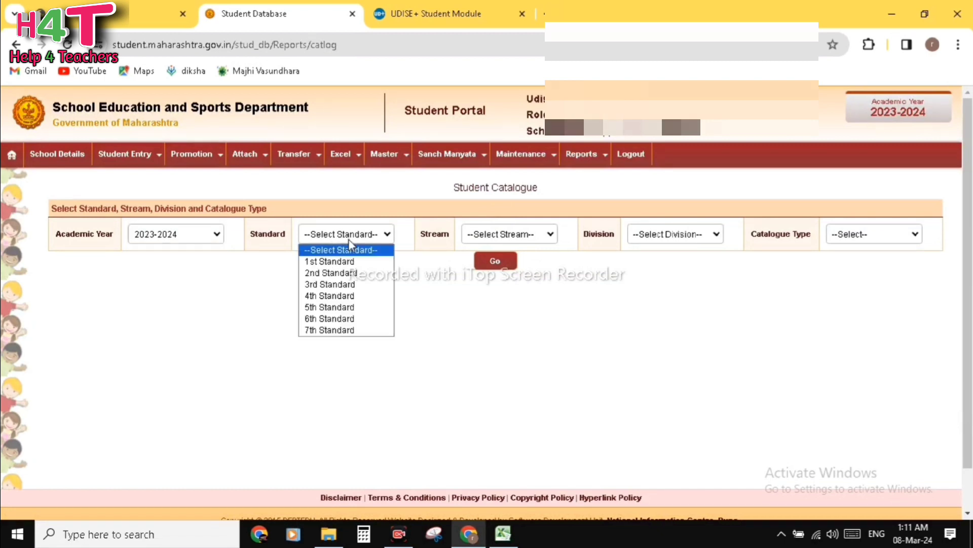
{"action": "left_click", "coordinate": [352, 261]}
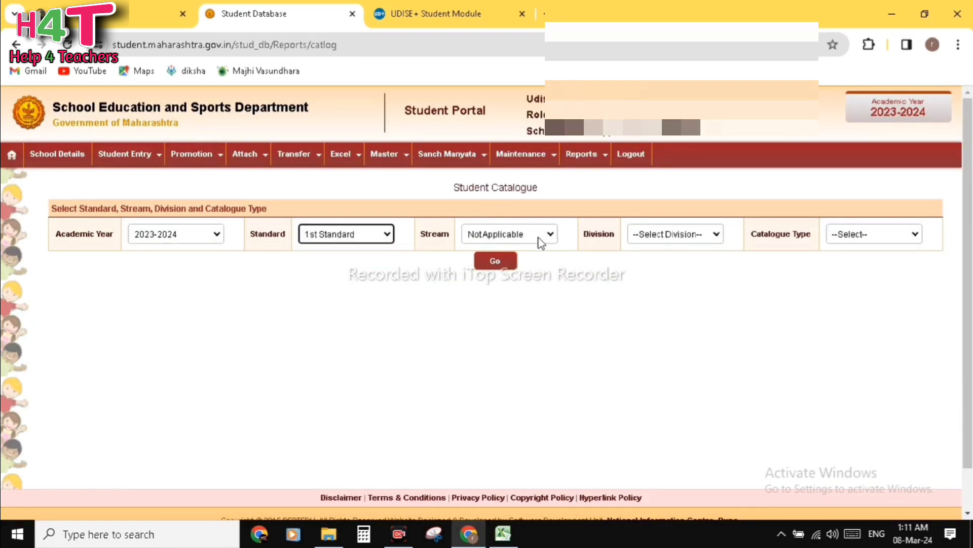
{"action": "left_click", "coordinate": [675, 240]}
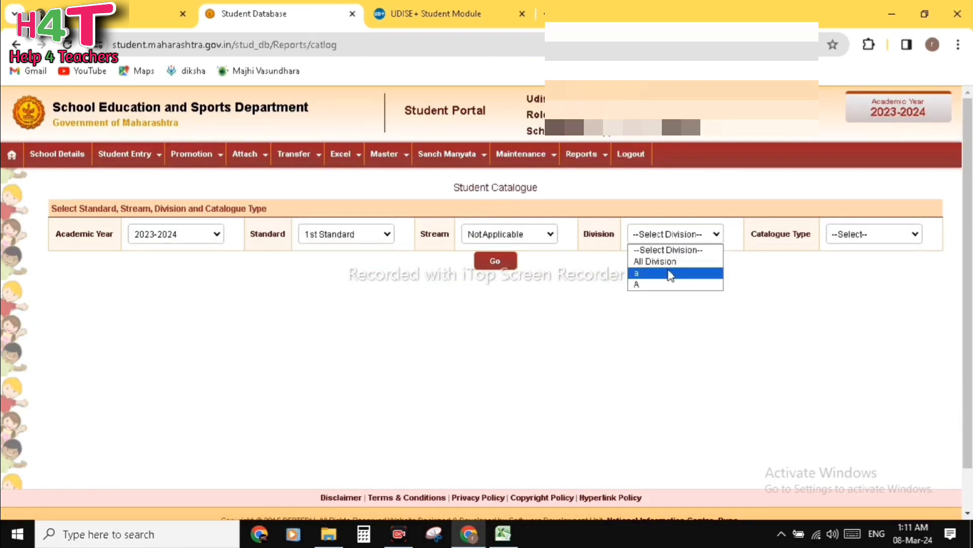
{"action": "left_click", "coordinate": [675, 262]}
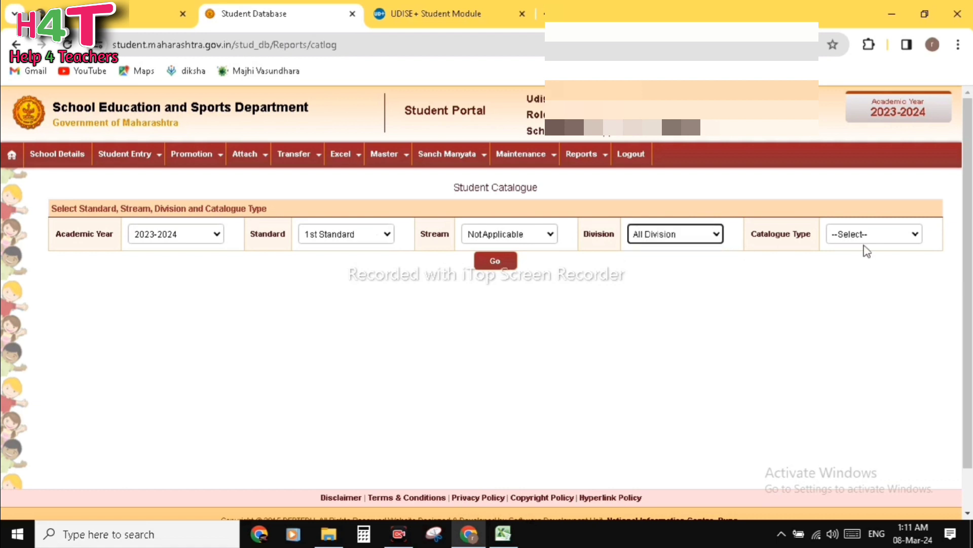
{"action": "left_click", "coordinate": [865, 241]}
{"action": "left_click", "coordinate": [862, 261]}
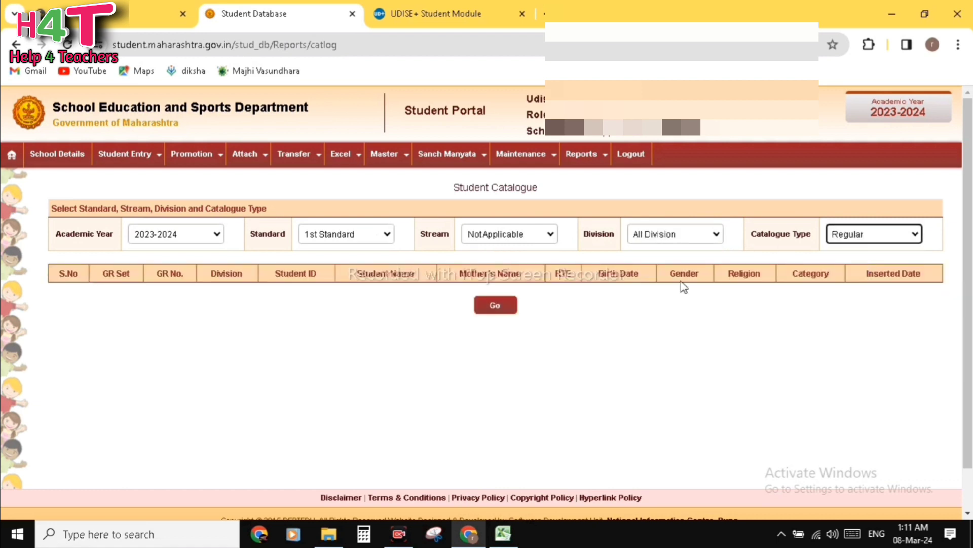
{"action": "left_click", "coordinate": [495, 306]}
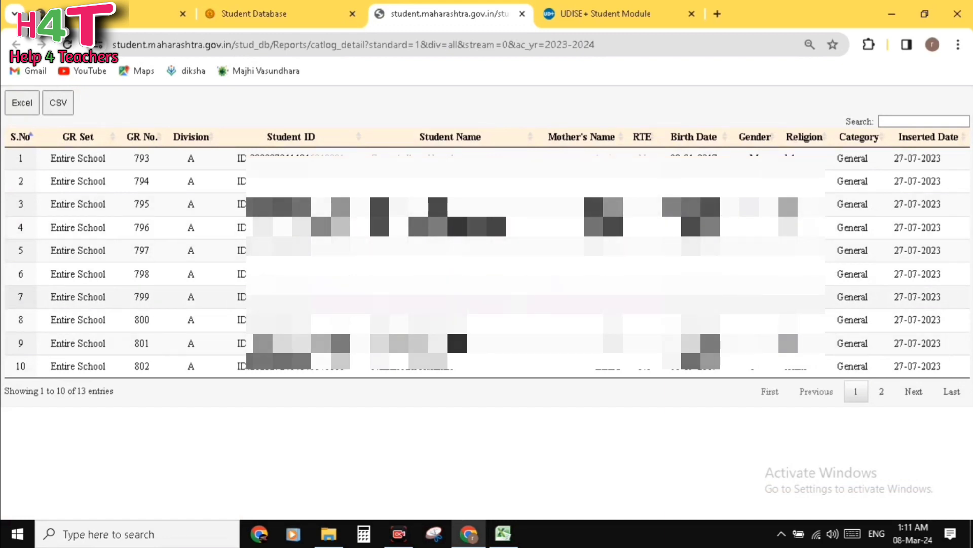
Export the student catalogue to Excel and enable editing in the downloaded Catalog workbook.
{"action": "left_click", "coordinate": [23, 104]}
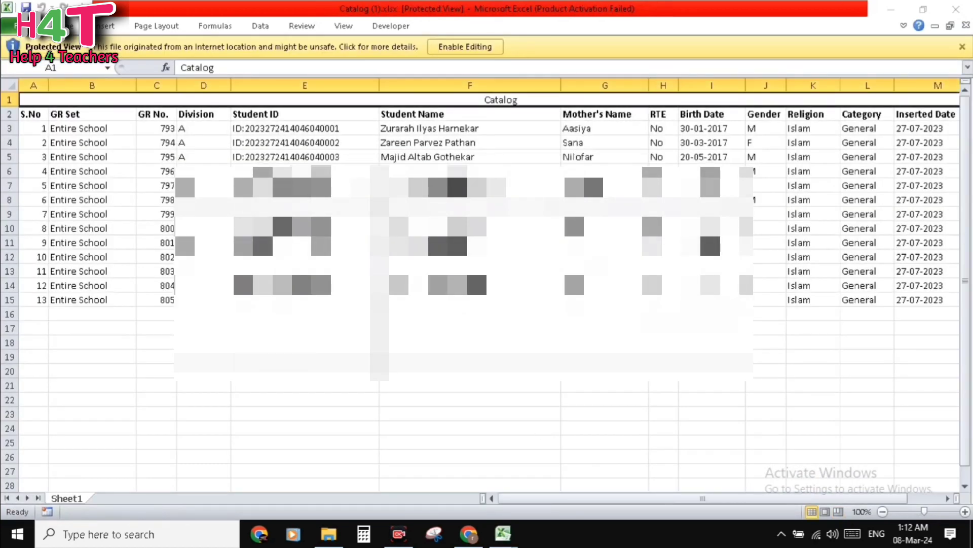
{"action": "left_click", "coordinate": [461, 49]}
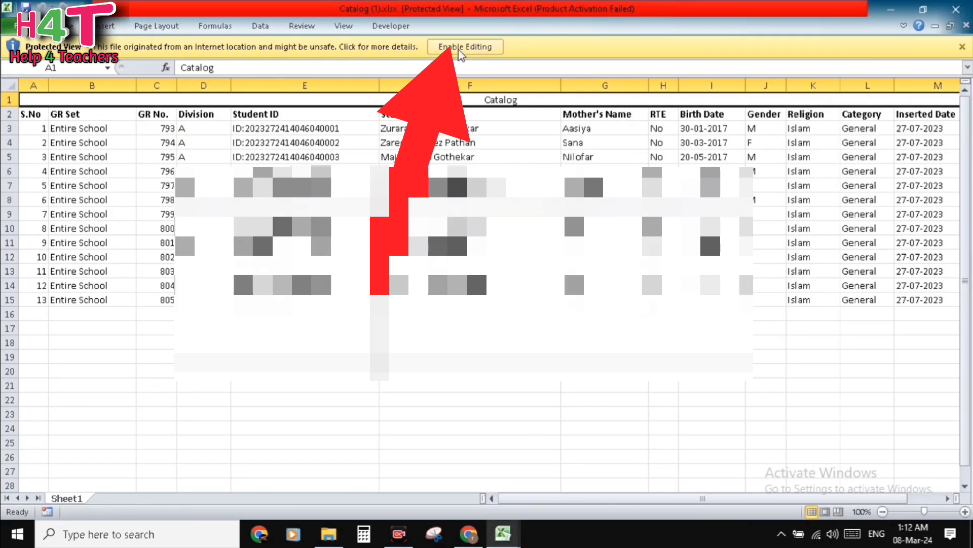
{"action": "left_click", "coordinate": [459, 48]}
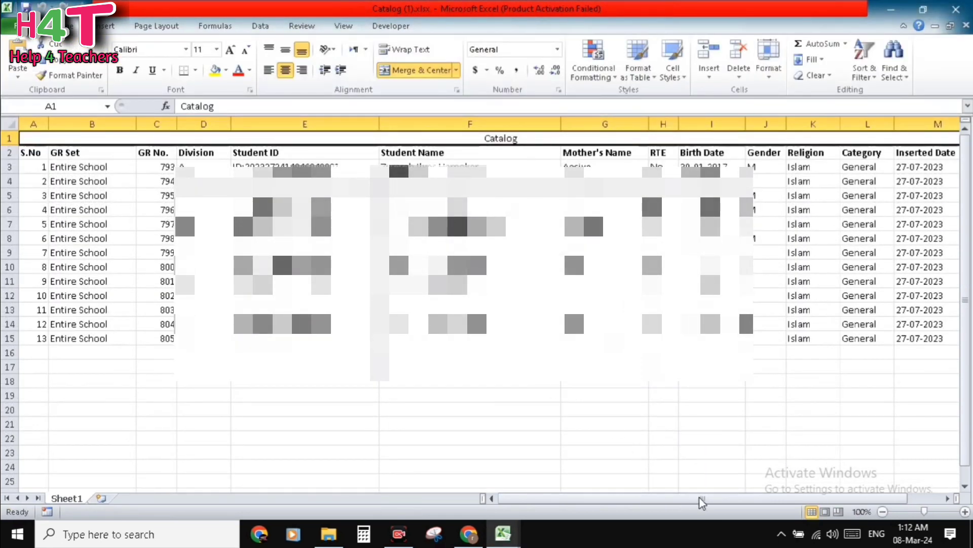
{"action": "left_click", "coordinate": [711, 424]}
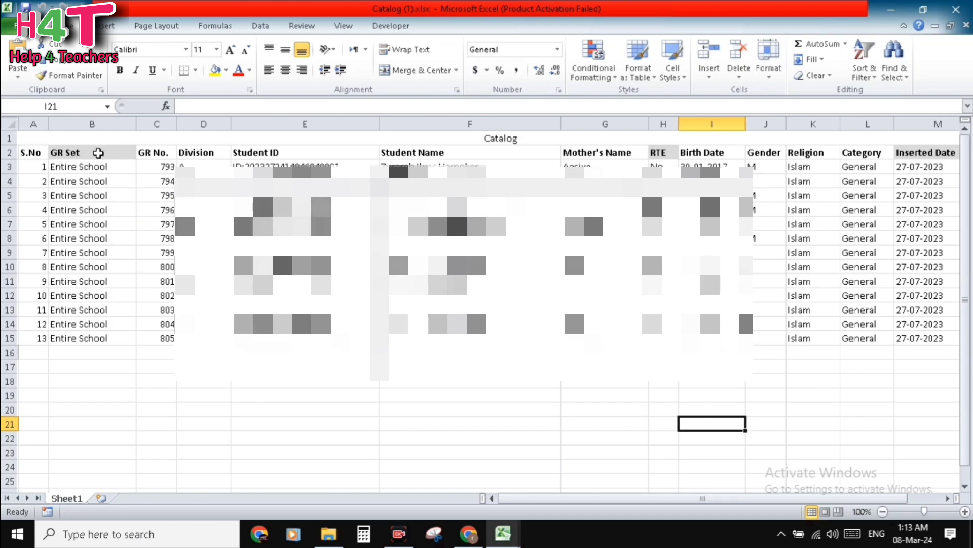
Delete the GR Set column from the catalogue sheet.
{"action": "left_click", "coordinate": [100, 122]}
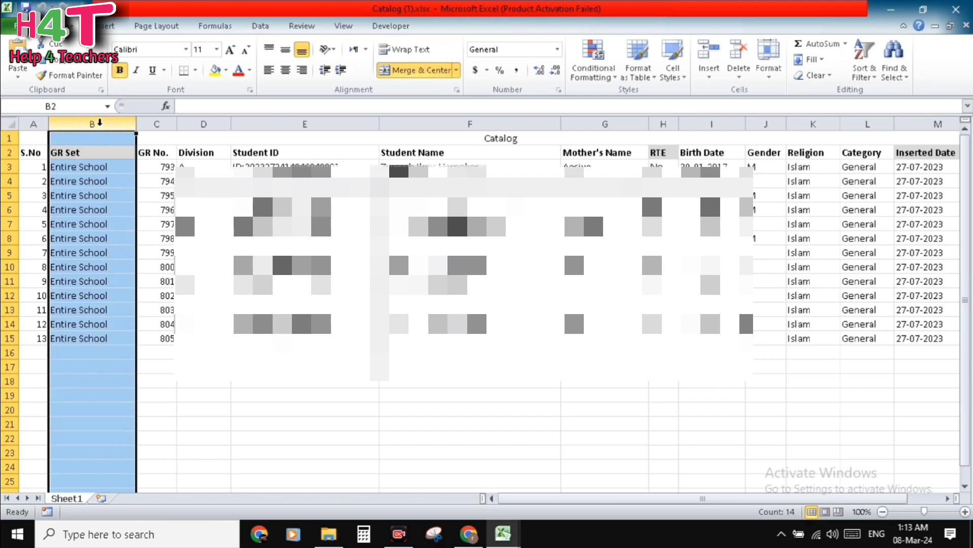
{"action": "right_click", "coordinate": [100, 122]}
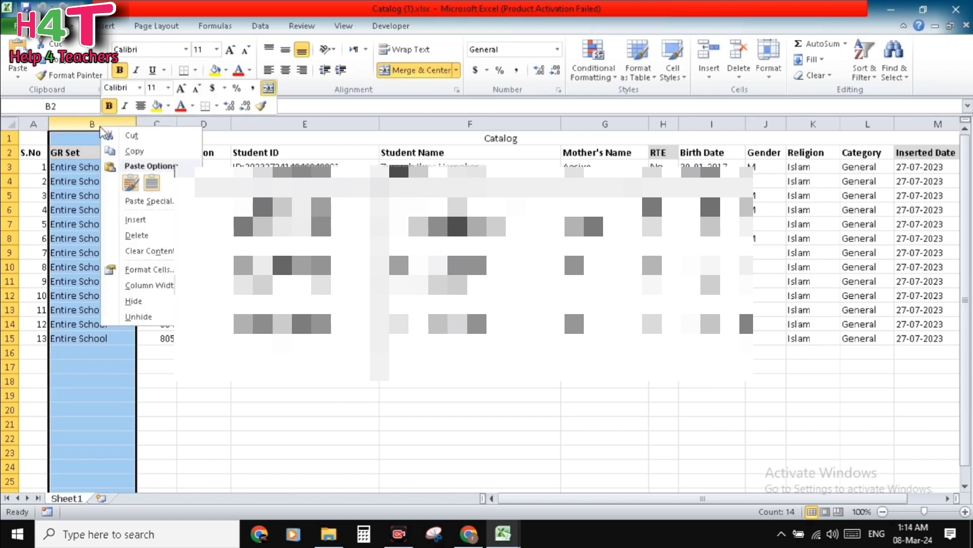
{"action": "left_click", "coordinate": [150, 241]}
{"action": "left_click", "coordinate": [275, 391]}
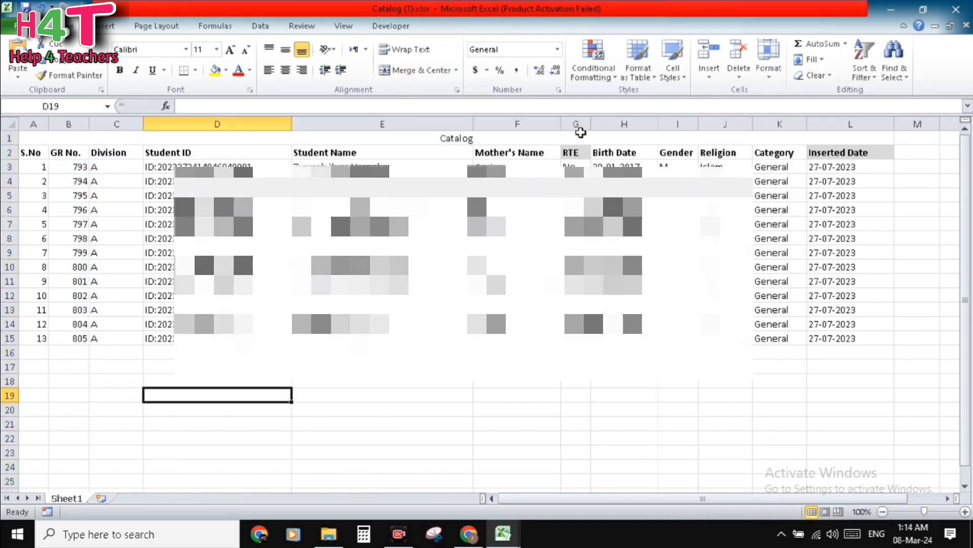
Delete the RTE column and the Inserted Date column from the catalogue sheet.
{"action": "left_click", "coordinate": [579, 123]}
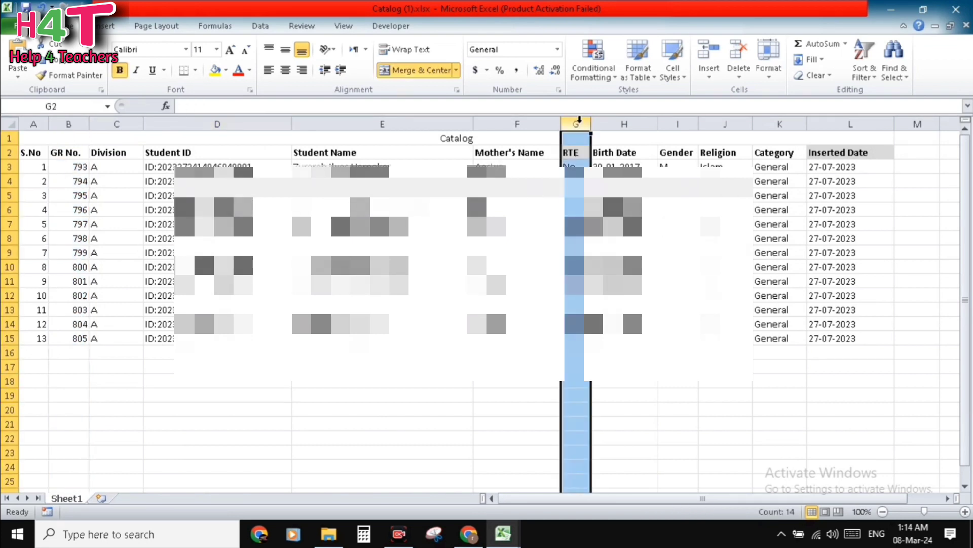
{"action": "right_click", "coordinate": [580, 122]}
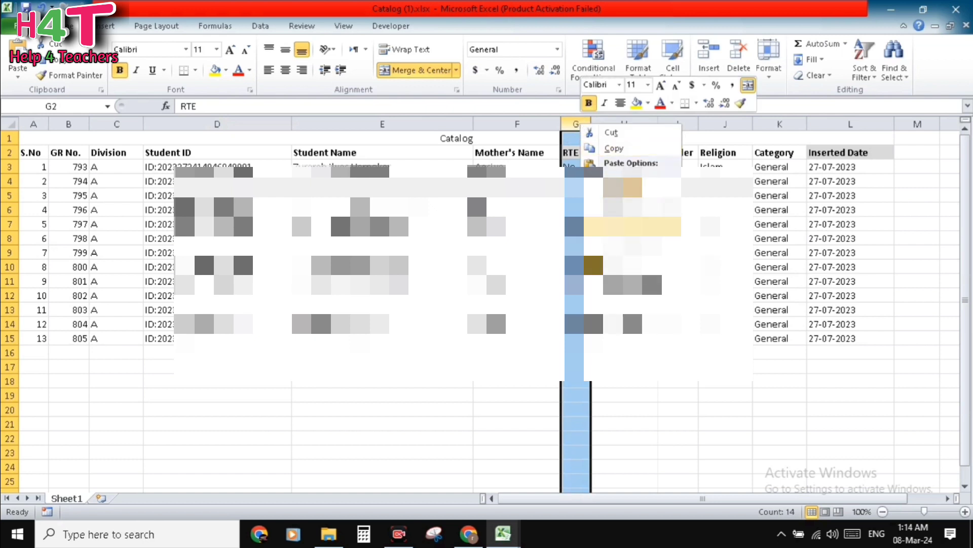
{"action": "left_click", "coordinate": [620, 228]}
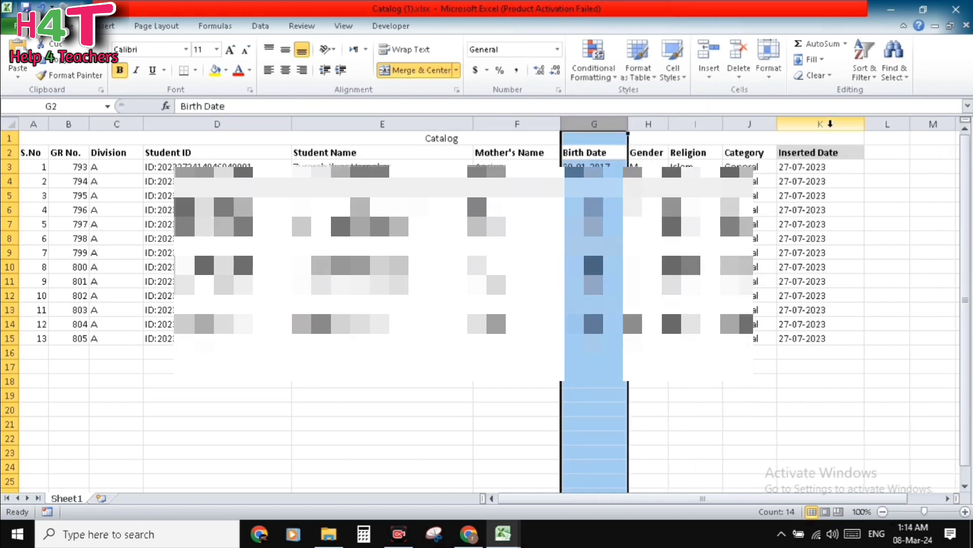
{"action": "left_click", "coordinate": [828, 123]}
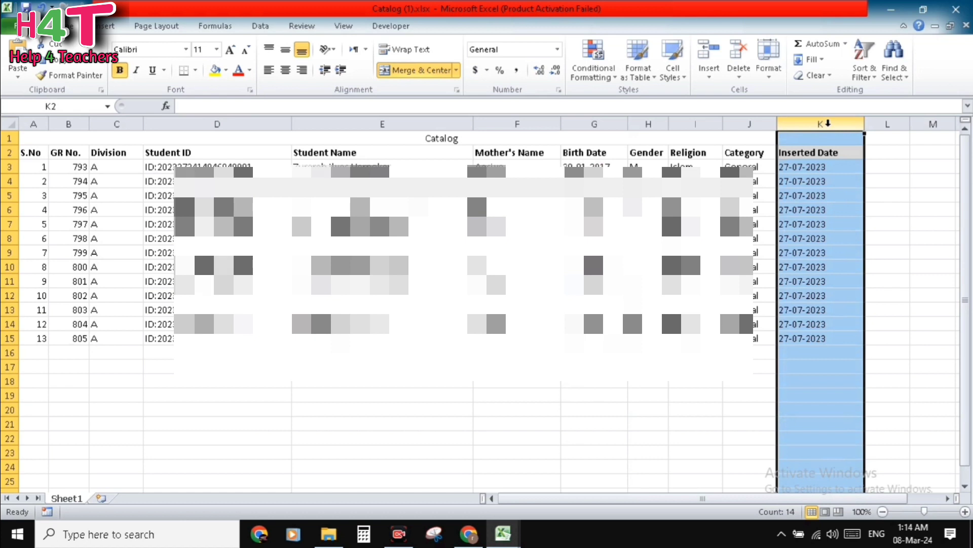
{"action": "right_click", "coordinate": [828, 123]}
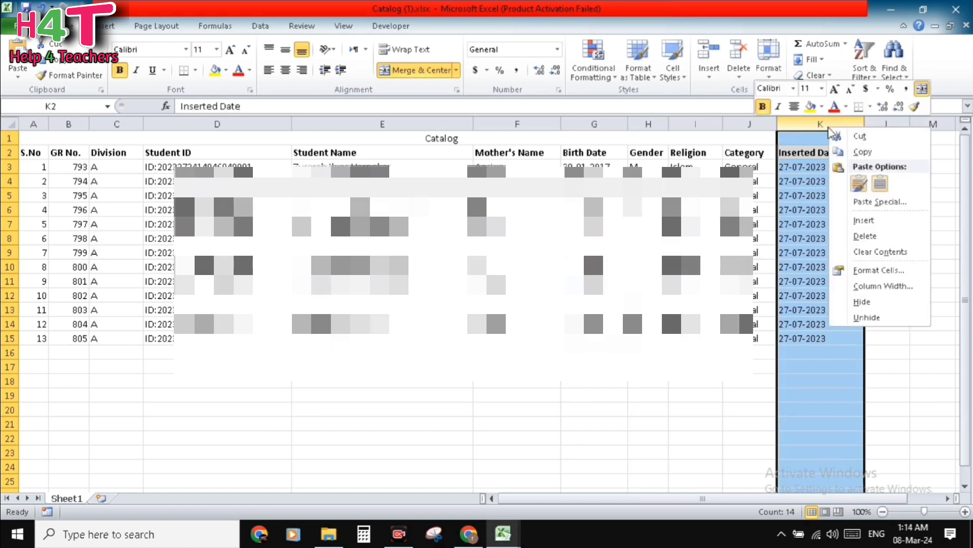
{"action": "left_click", "coordinate": [879, 236]}
{"action": "left_click", "coordinate": [864, 309]}
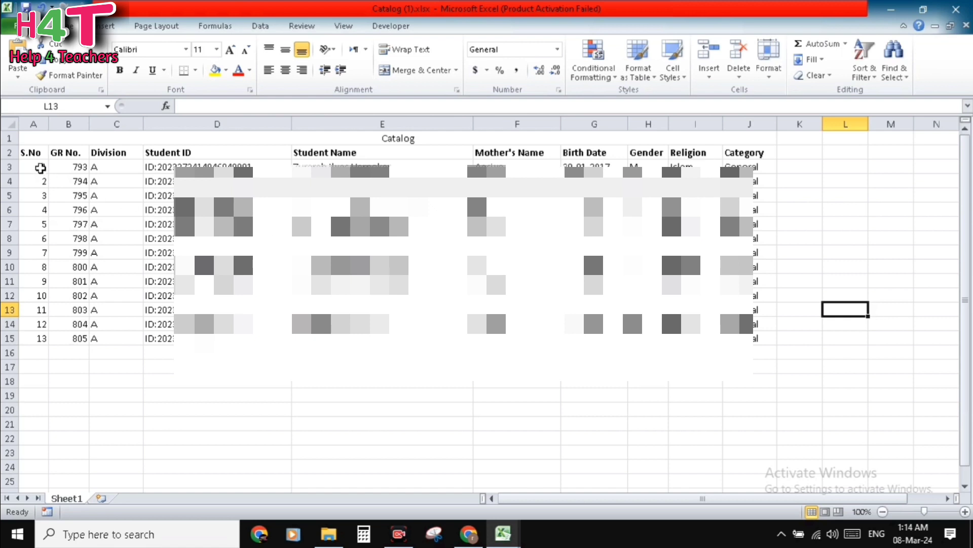
Copy all student records below the headers, from cell A3 to J15.
{"action": "left_click", "coordinate": [40, 168]}
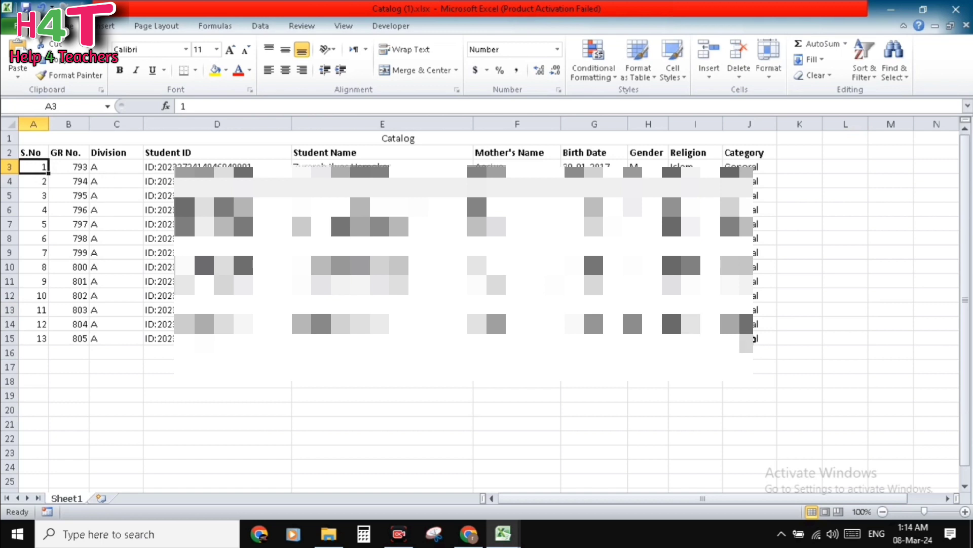
{"action": "key", "text": "ctrl+shift+End"}
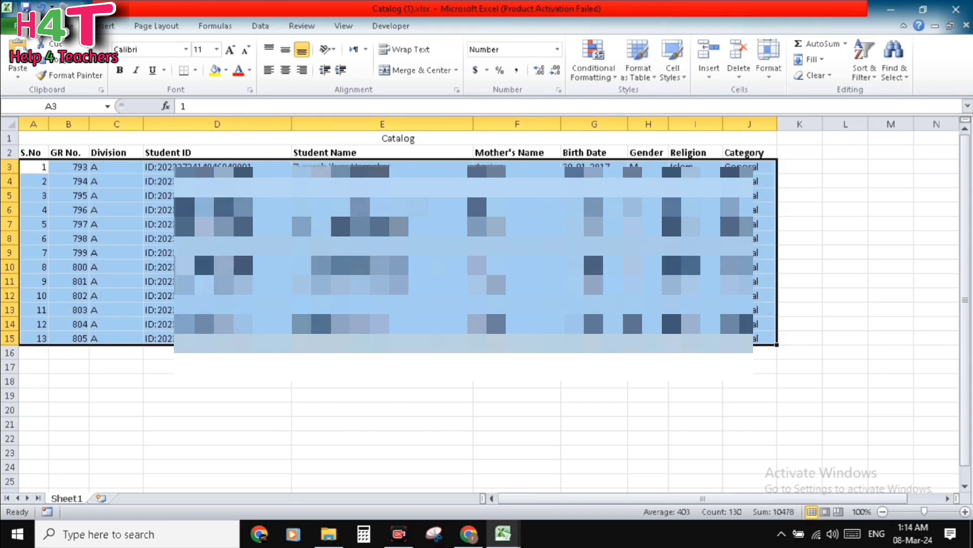
{"action": "key", "text": "ctrl+c"}
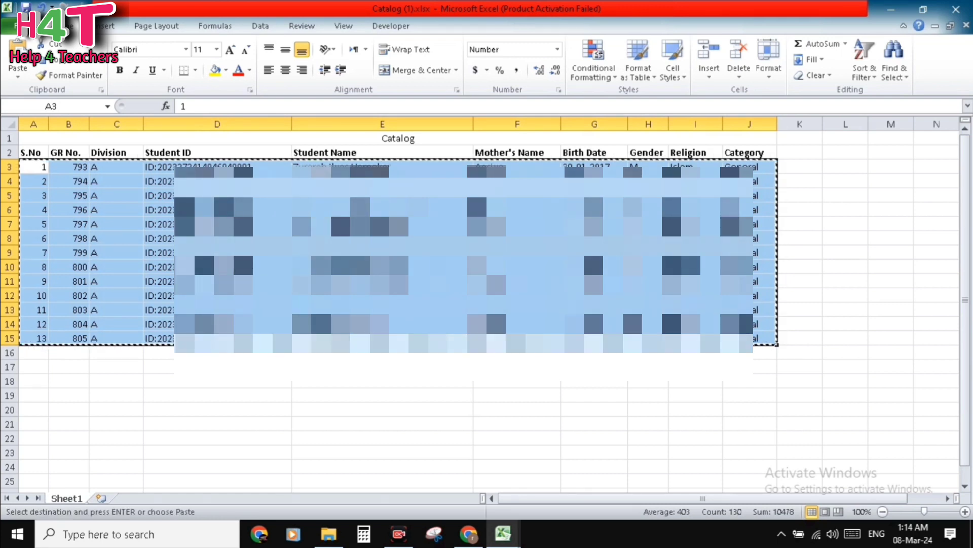
Switch to the Students DATABASE MARATHI & URDU workbook and paste the copied records into STUDENT DETAILS starting at cell D4.
{"action": "left_click", "coordinate": [501, 535]}
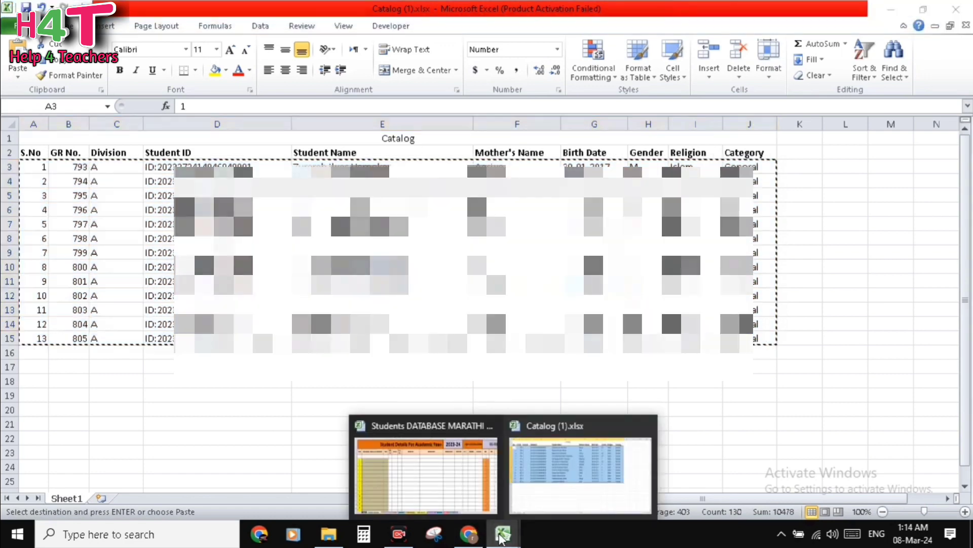
{"action": "left_click", "coordinate": [445, 479]}
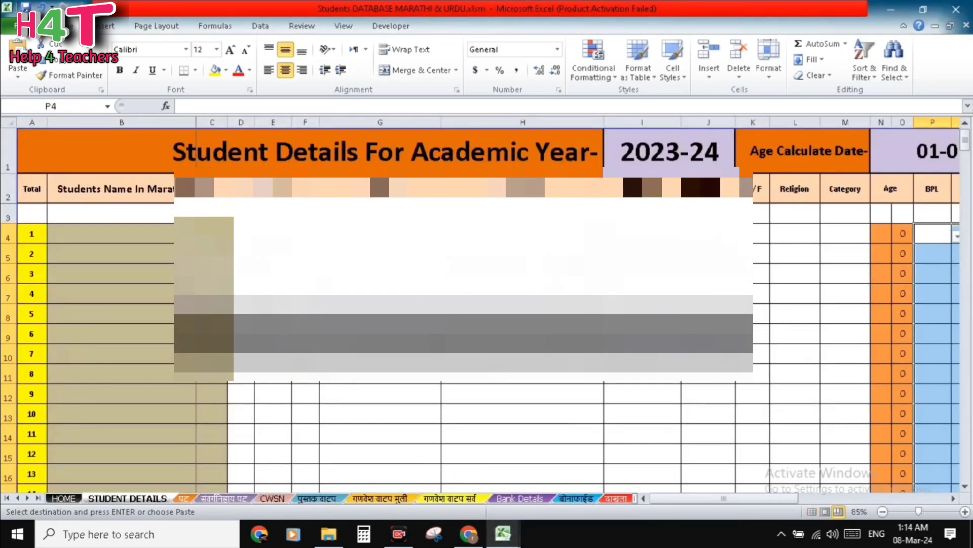
{"action": "left_click", "coordinate": [244, 237]}
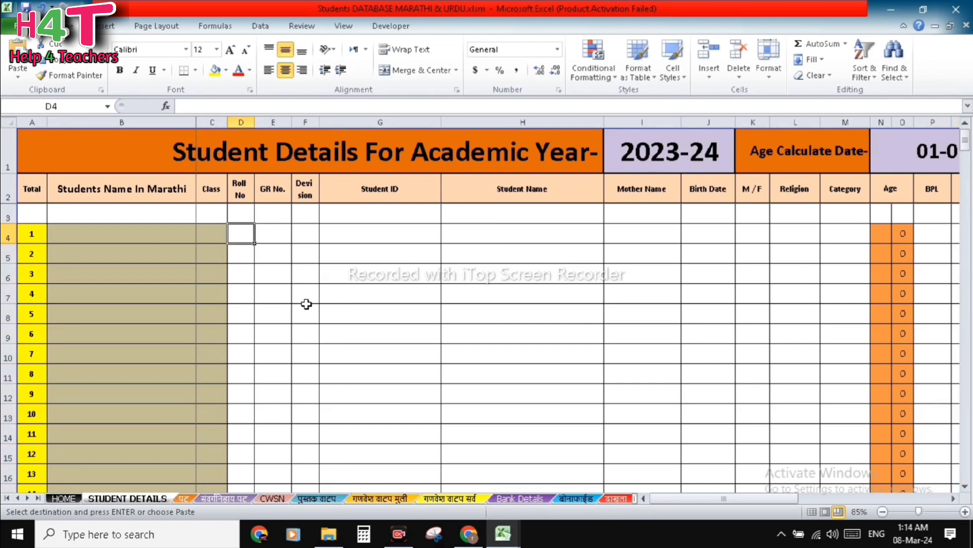
{"action": "key", "text": "ctrl+v"}
{"action": "scroll", "coordinate": [423, 312], "scroll_direction": "down", "scroll_amount": 1}
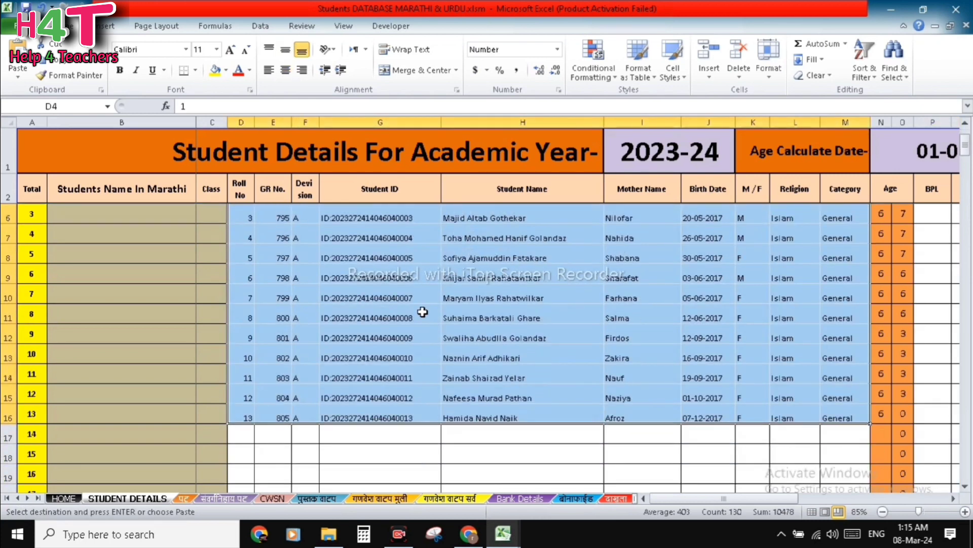
Set the Class to 1 st for all thirteen pasted students, from cell C4 to C16.
{"action": "scroll", "coordinate": [423, 312], "scroll_direction": "up", "scroll_amount": 1}
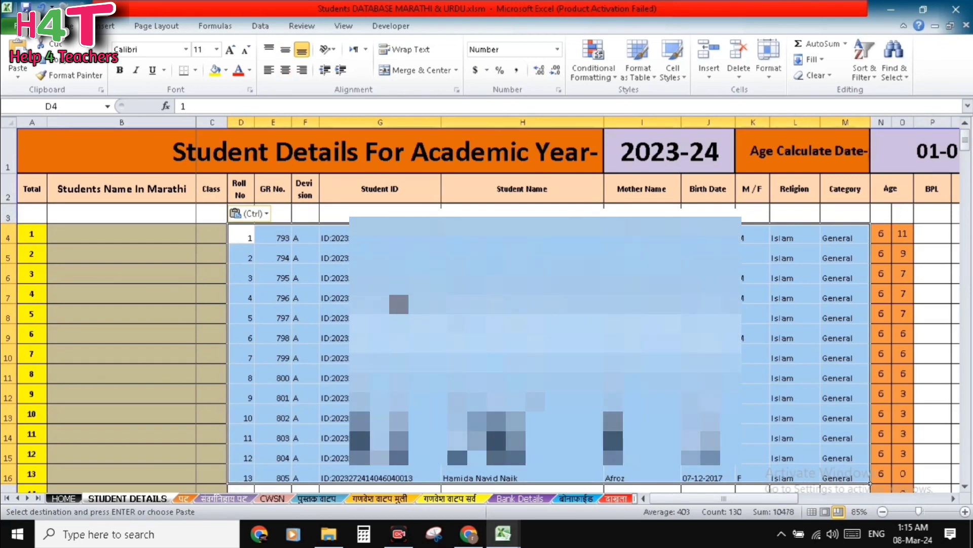
{"action": "left_click", "coordinate": [211, 234]}
{"action": "left_click", "coordinate": [234, 237]}
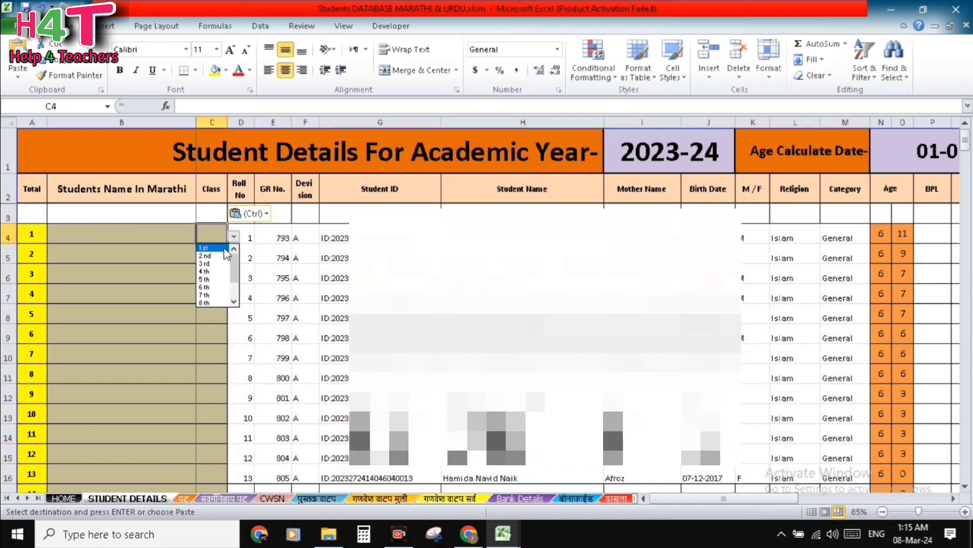
{"action": "left_click", "coordinate": [204, 248]}
{"action": "left_click", "coordinate": [215, 255]}
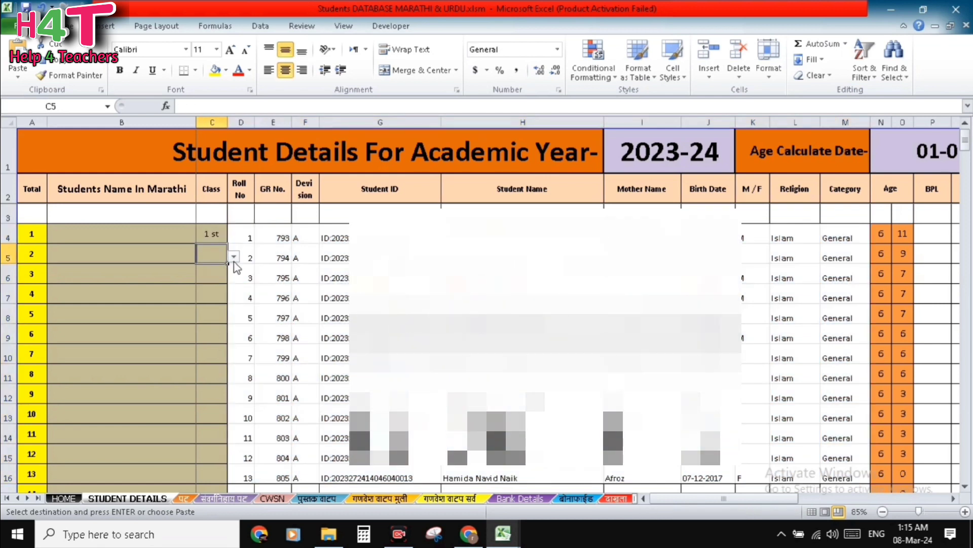
{"action": "left_click", "coordinate": [234, 256]}
{"action": "left_click", "coordinate": [209, 268]}
{"action": "left_click_drag", "start_coordinate": [217, 234], "coordinate": [211, 472]}
{"action": "scroll", "coordinate": [215, 473], "scroll_direction": "down", "scroll_amount": 2}
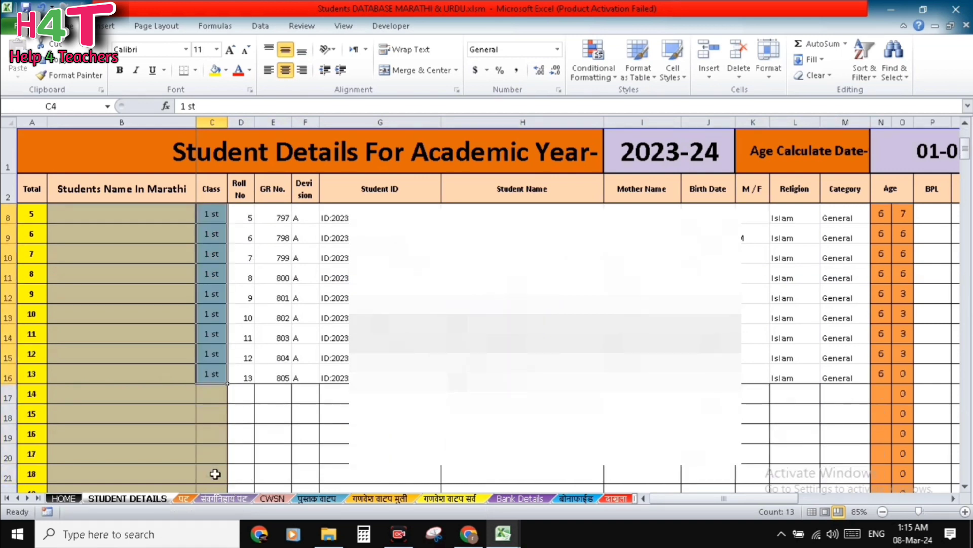
Apply all borders to the pasted student records from cell D4 to M16.
{"action": "left_click", "coordinate": [295, 417]}
{"action": "scroll", "coordinate": [295, 417], "scroll_direction": "up", "scroll_amount": 2}
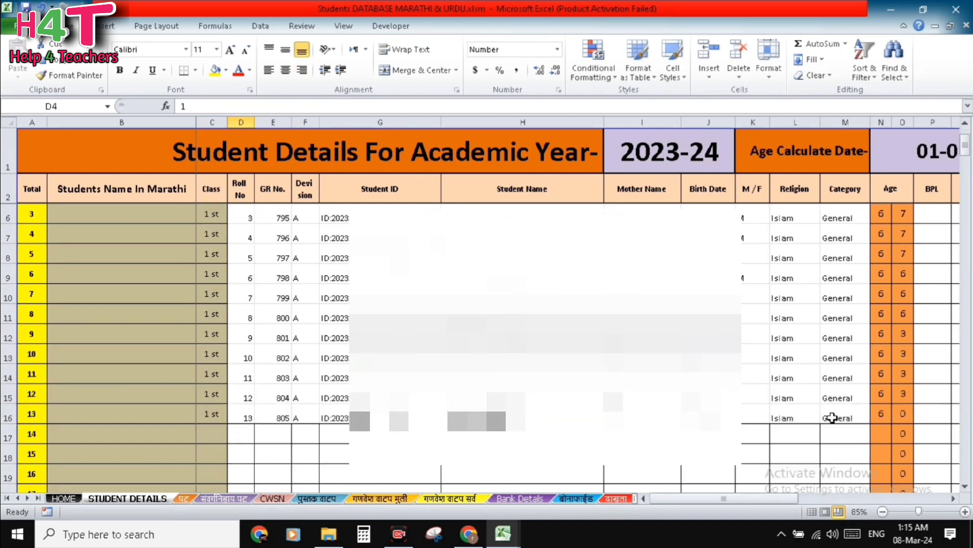
{"action": "left_click", "coordinate": [832, 417], "text": "shift"}
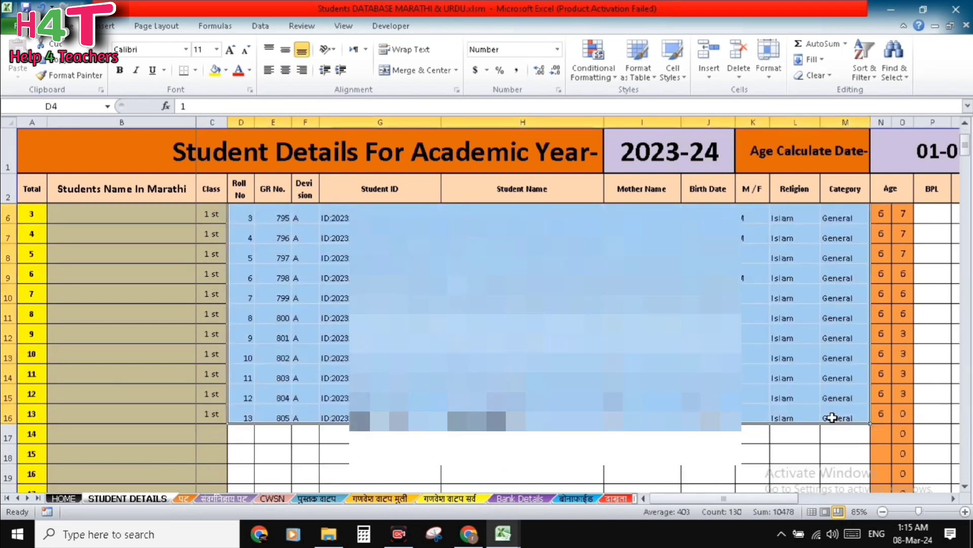
{"action": "left_click", "coordinate": [196, 70]}
{"action": "left_click", "coordinate": [218, 184]}
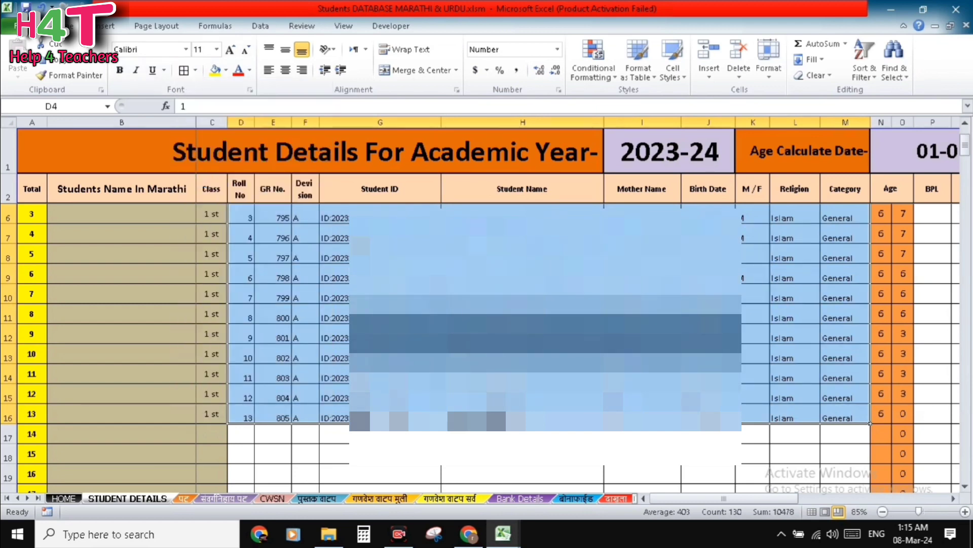
{"action": "left_click", "coordinate": [522, 318]}
Review the first-class records and the remaining STUDENT DETAILS columns, such as BPL, Adhar No., CWSN and bank details.
{"action": "scroll", "coordinate": [522, 318], "scroll_direction": "up", "scroll_amount": 1}
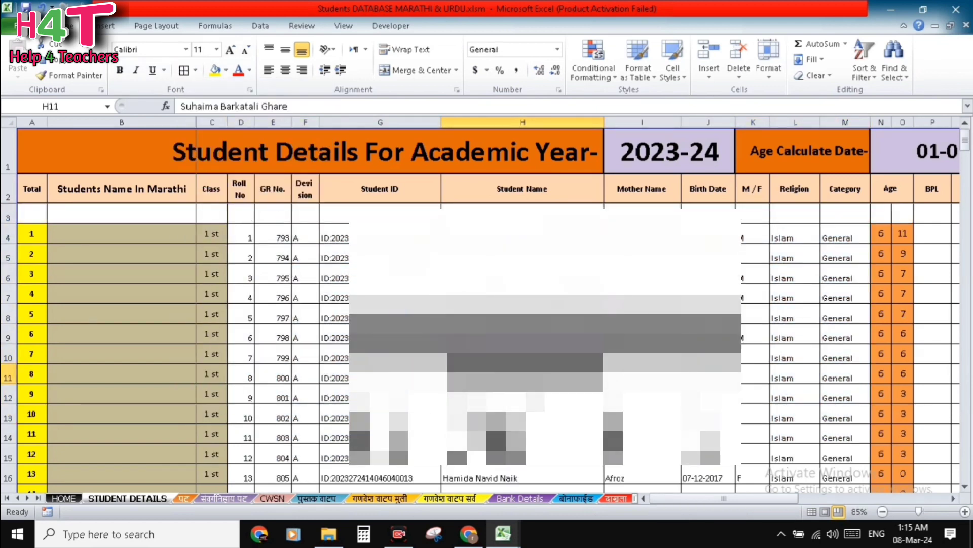
{"action": "scroll", "coordinate": [610, 404], "scroll_direction": "down", "scroll_amount": 1}
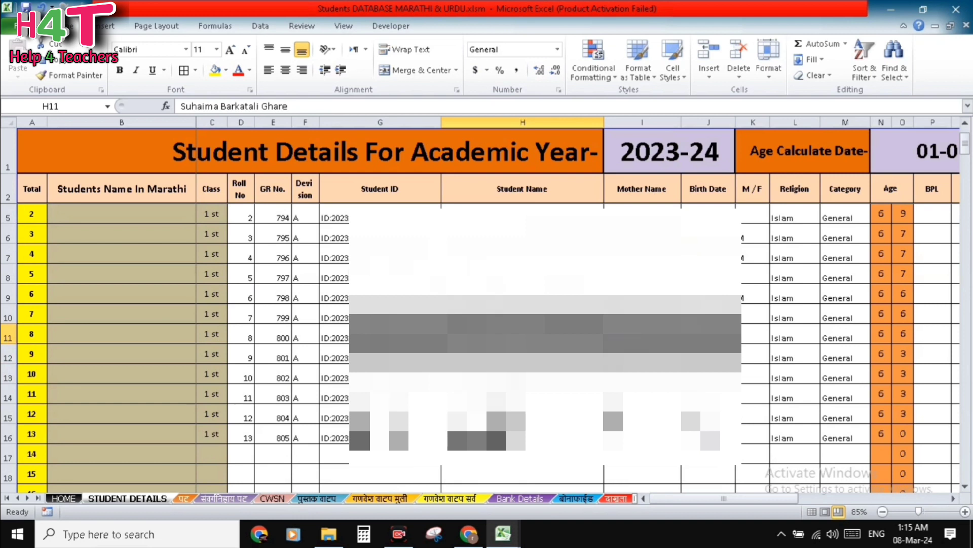
{"action": "scroll", "coordinate": [611, 403], "scroll_direction": "up", "scroll_amount": 1}
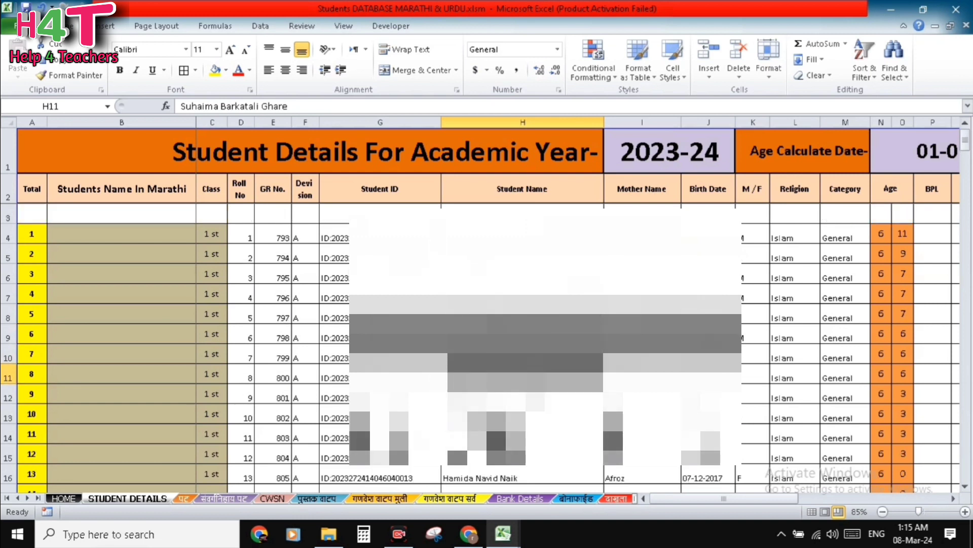
{"action": "scroll", "coordinate": [611, 404], "scroll_direction": "down", "scroll_amount": 1}
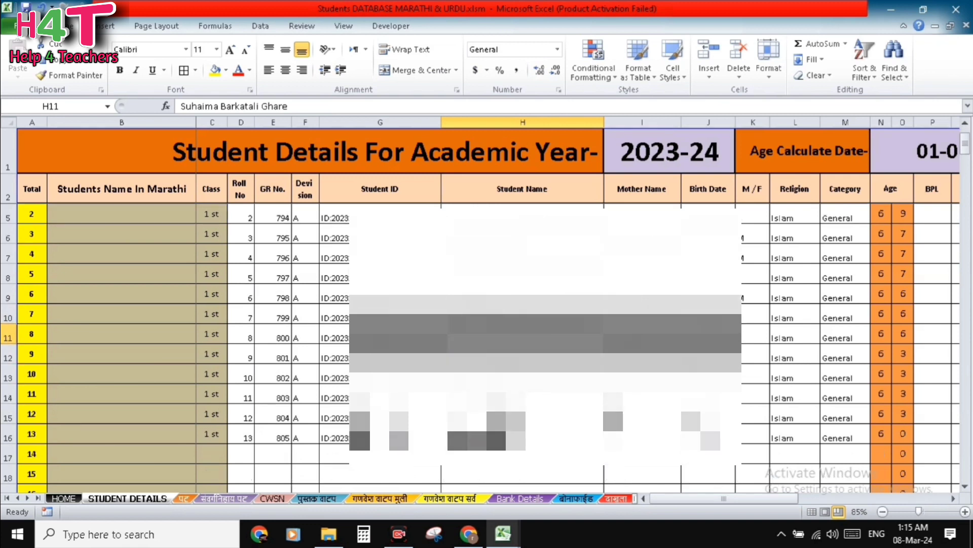
{"action": "scroll", "coordinate": [610, 404], "scroll_direction": "down", "scroll_amount": 1}
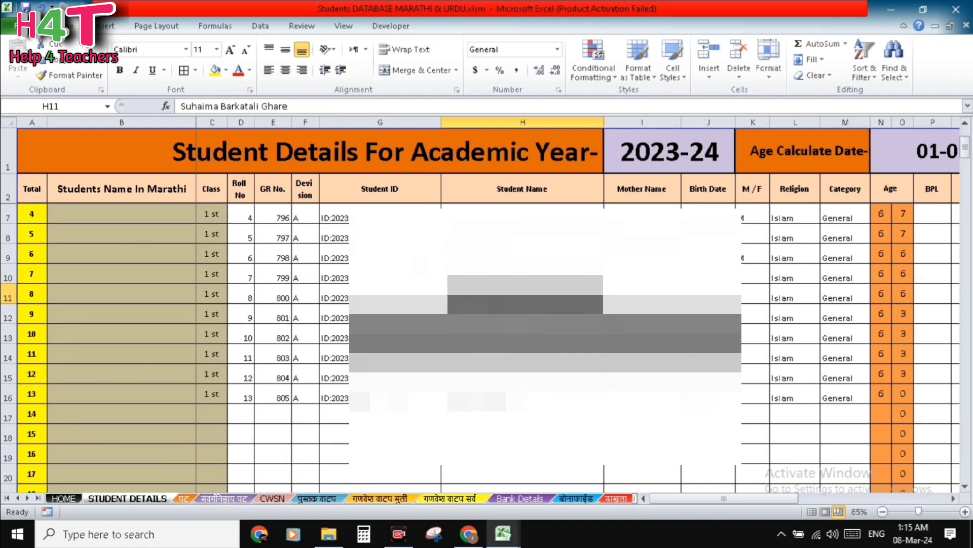
{"action": "scroll", "coordinate": [399, 381], "scroll_direction": "up", "scroll_amount": 1}
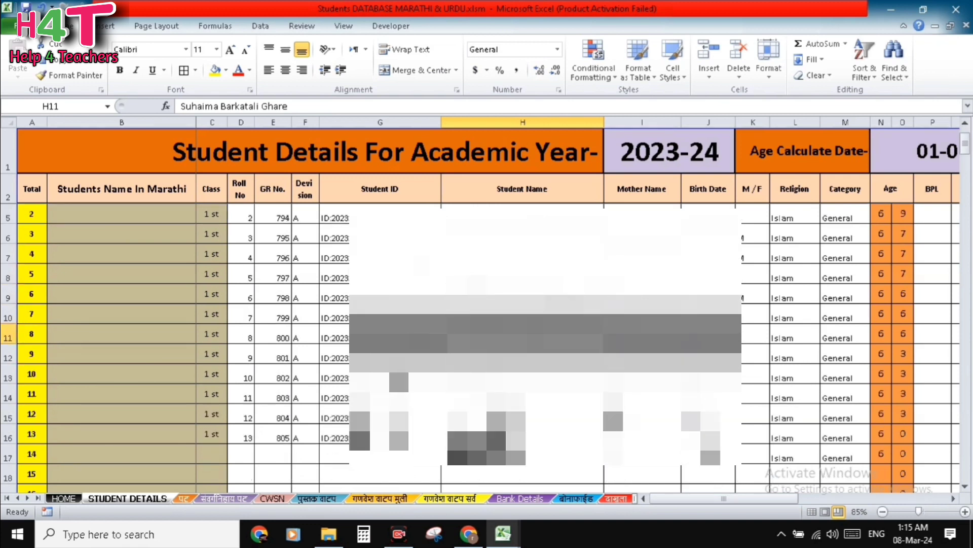
{"action": "scroll", "coordinate": [397, 364], "scroll_direction": "up", "scroll_amount": 1}
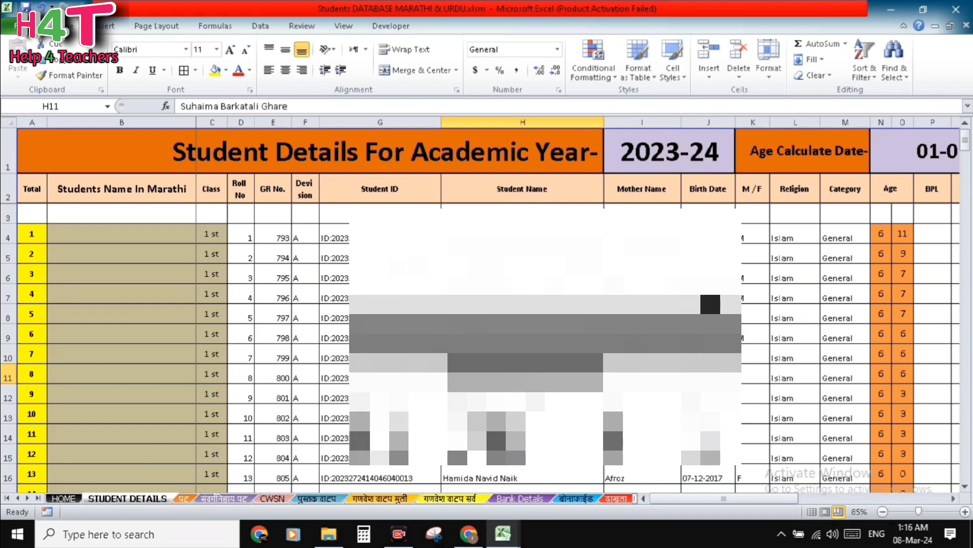
{"action": "scroll", "coordinate": [578, 304], "scroll_direction": "right", "scroll_amount": 5}
{"action": "scroll", "coordinate": [578, 304], "scroll_direction": "left", "scroll_amount": 1}
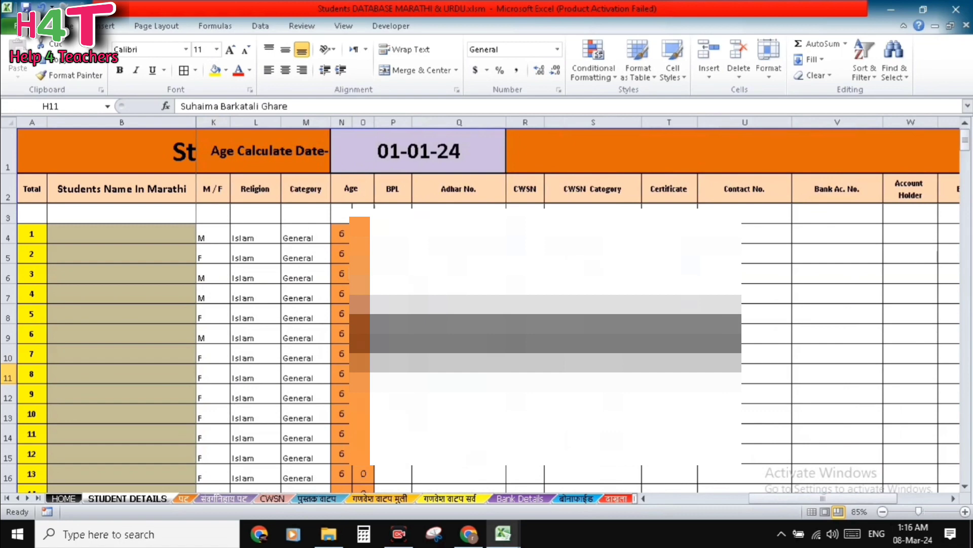
{"action": "scroll", "coordinate": [755, 301], "scroll_direction": "left", "scroll_amount": 3}
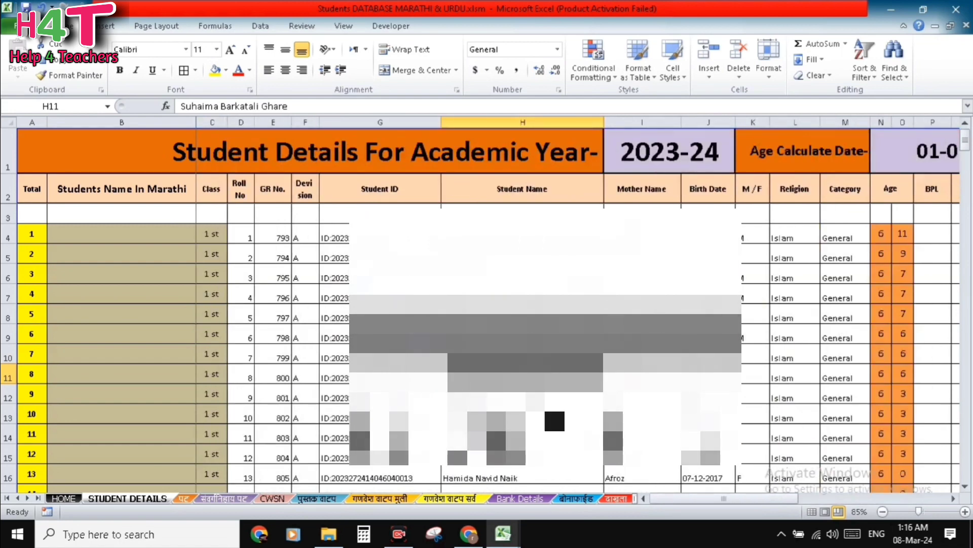
Switch to the UDISE+ Student Module in Chrome and open the 2023-24 list of active students.
{"action": "left_click", "coordinate": [469, 533]}
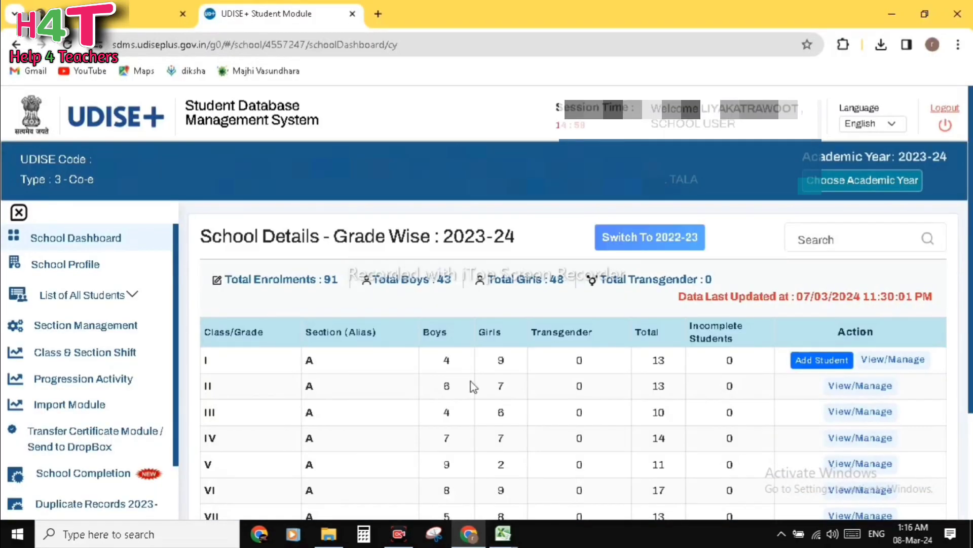
{"action": "left_click", "coordinate": [98, 303]}
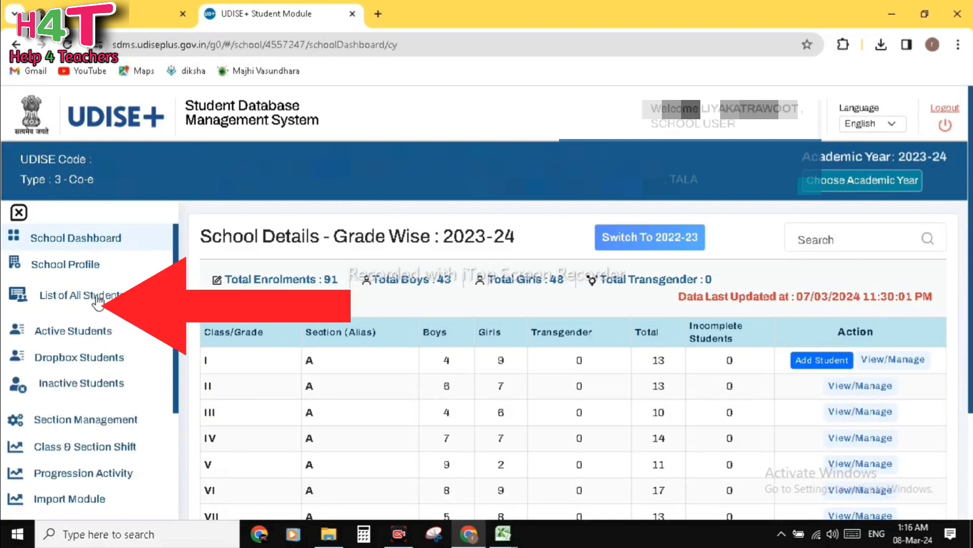
{"action": "left_click", "coordinate": [89, 334]}
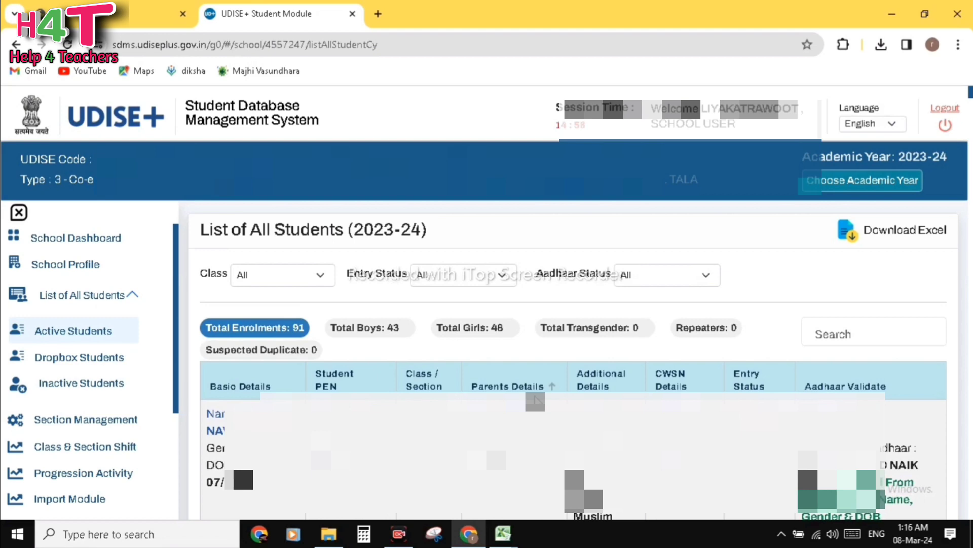
{"action": "scroll", "coordinate": [576, 354], "scroll_direction": "down", "scroll_amount": 15}
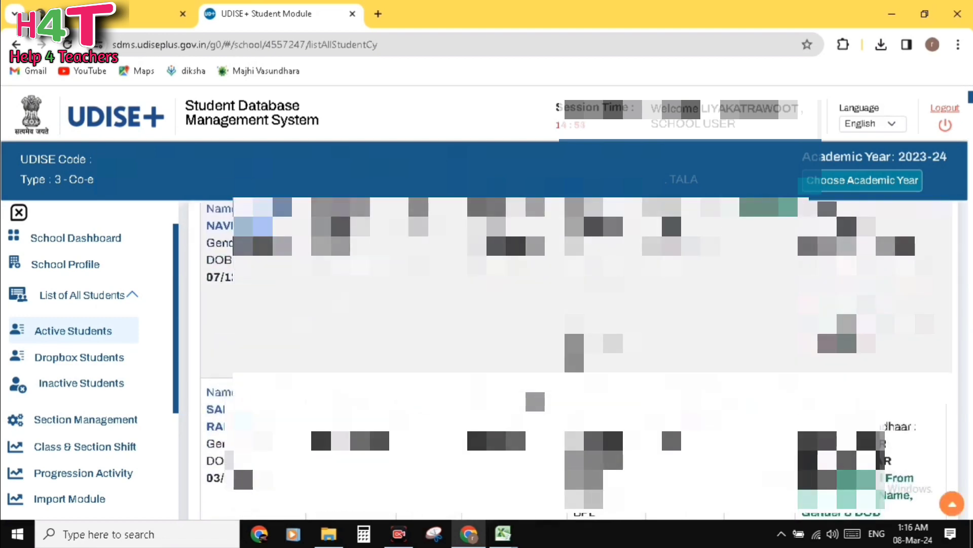
{"action": "scroll", "coordinate": [610, 384], "scroll_direction": "up", "scroll_amount": 15}
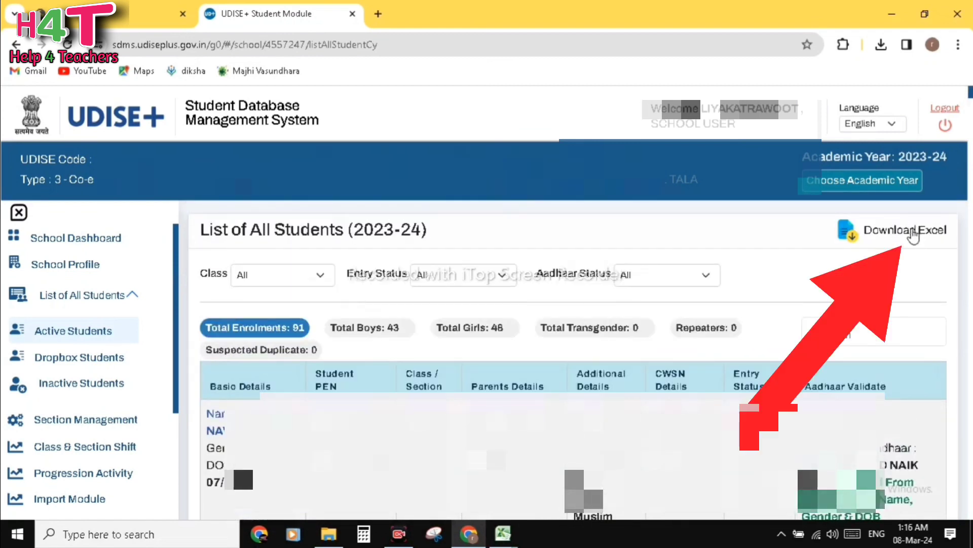
Download the full student list as an Excel file and open the newest Students_Details (3).xlsx for editing.
{"action": "left_click", "coordinate": [912, 235]}
{"action": "left_click", "coordinate": [881, 44]}
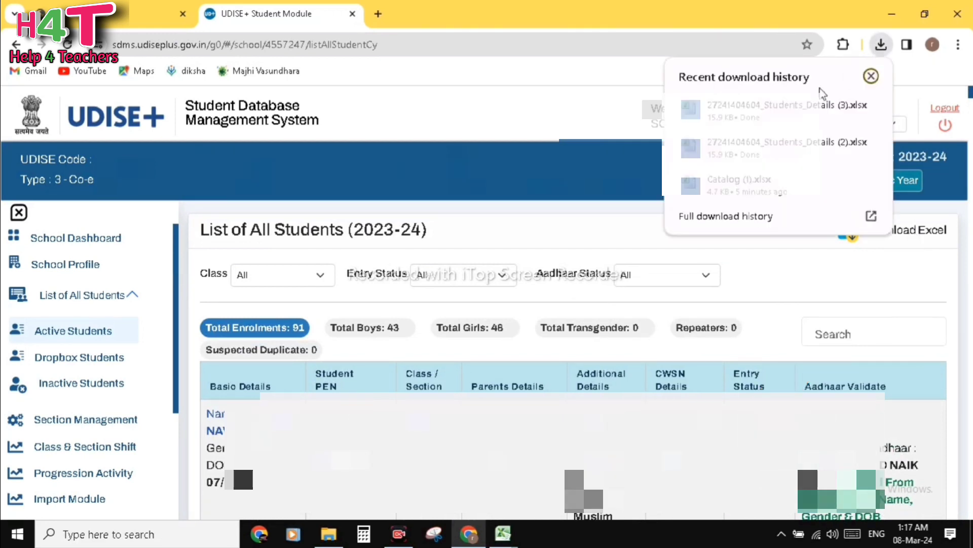
{"action": "left_click", "coordinate": [764, 112]}
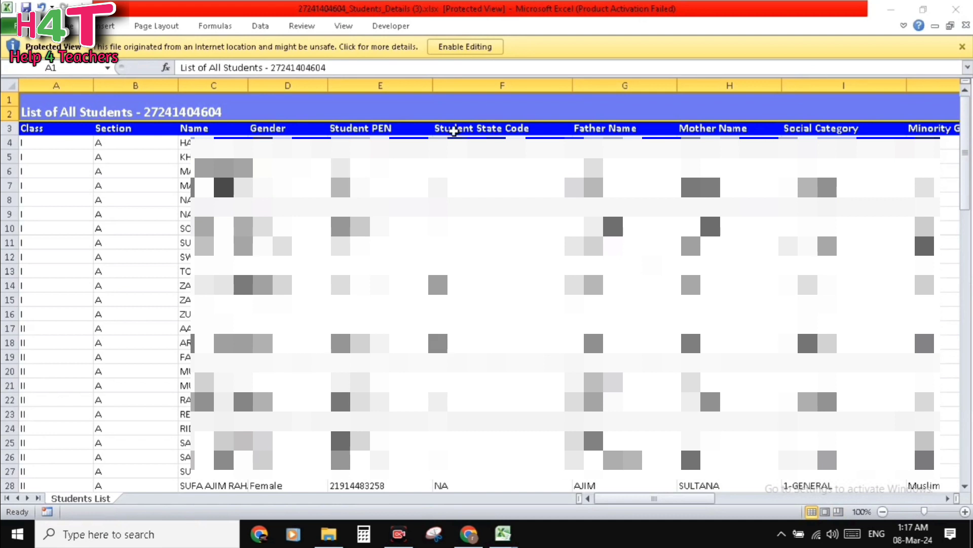
{"action": "left_click", "coordinate": [462, 50]}
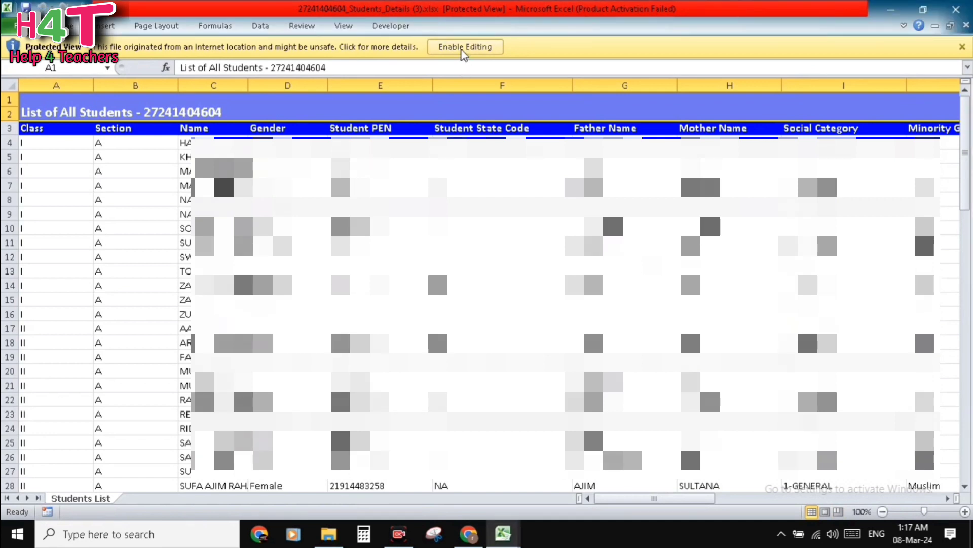
{"action": "left_click", "coordinate": [462, 47]}
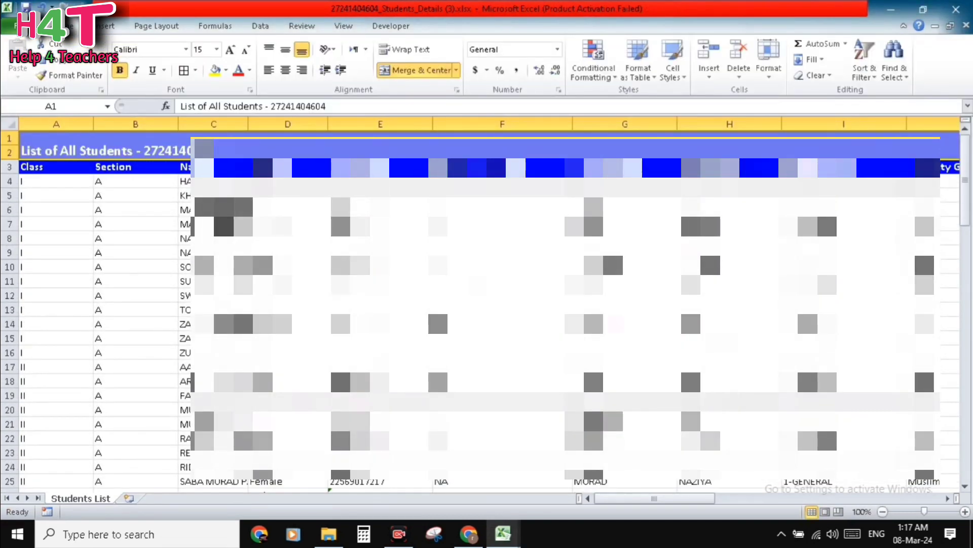
Widen the Name column of the Students List sheet so the full student names fit.
{"action": "scroll", "coordinate": [193, 287], "scroll_direction": "down", "scroll_amount": 2}
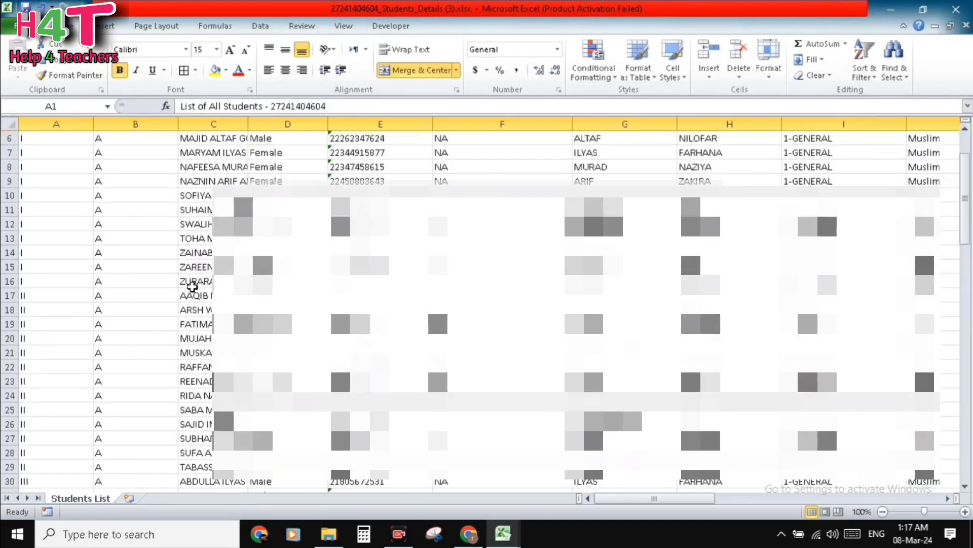
{"action": "scroll", "coordinate": [193, 286], "scroll_direction": "up", "scroll_amount": 2}
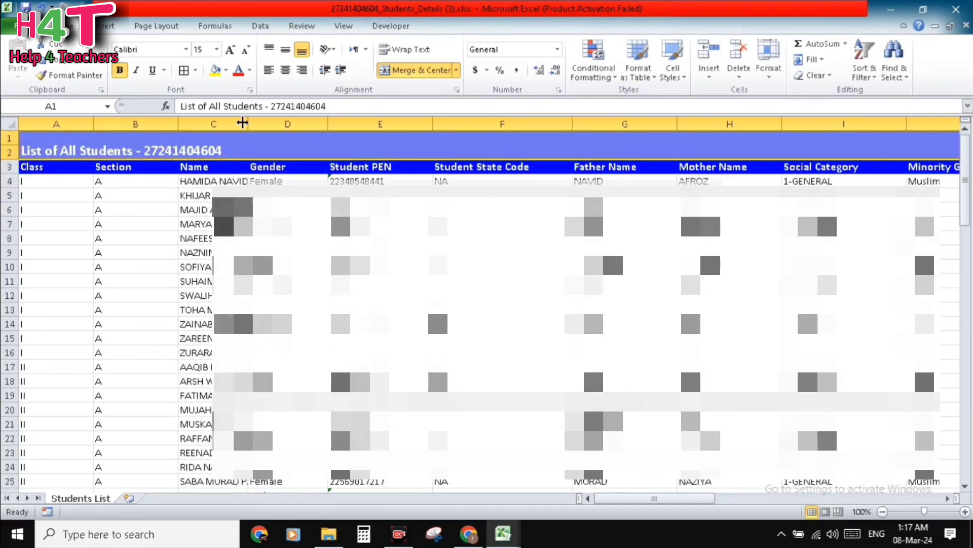
{"action": "left_click_drag", "start_coordinate": [248, 124], "coordinate": [326, 136]}
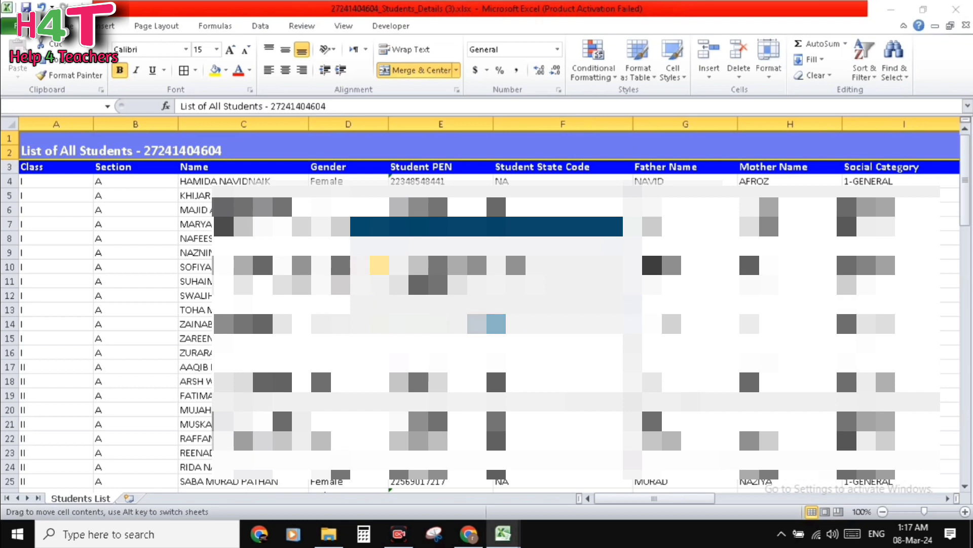
{"action": "key", "text": "Return"}
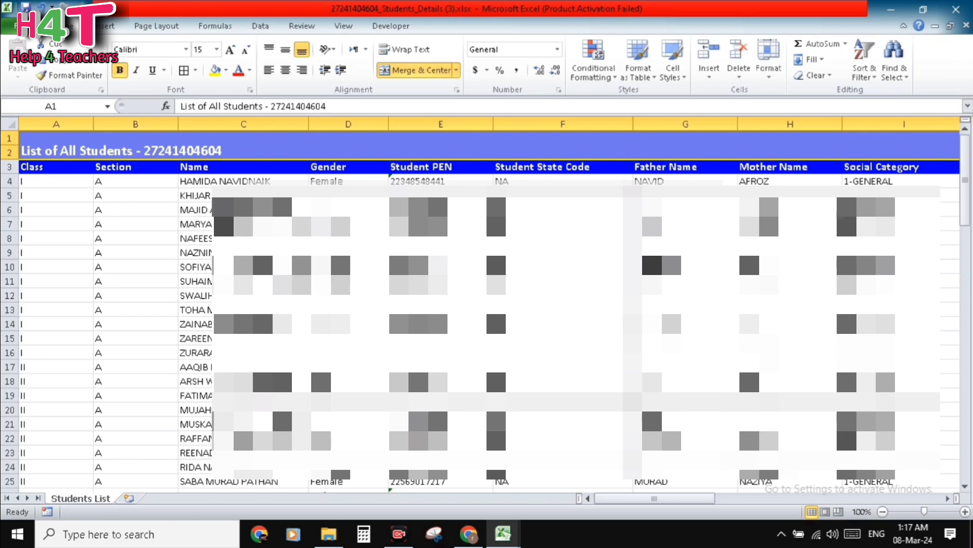
Examine the Students List columns from Class through AADHAAR Validation Status and return to the first student's Class cell.
{"action": "scroll", "coordinate": [487, 304], "scroll_direction": "right", "scroll_amount": 5}
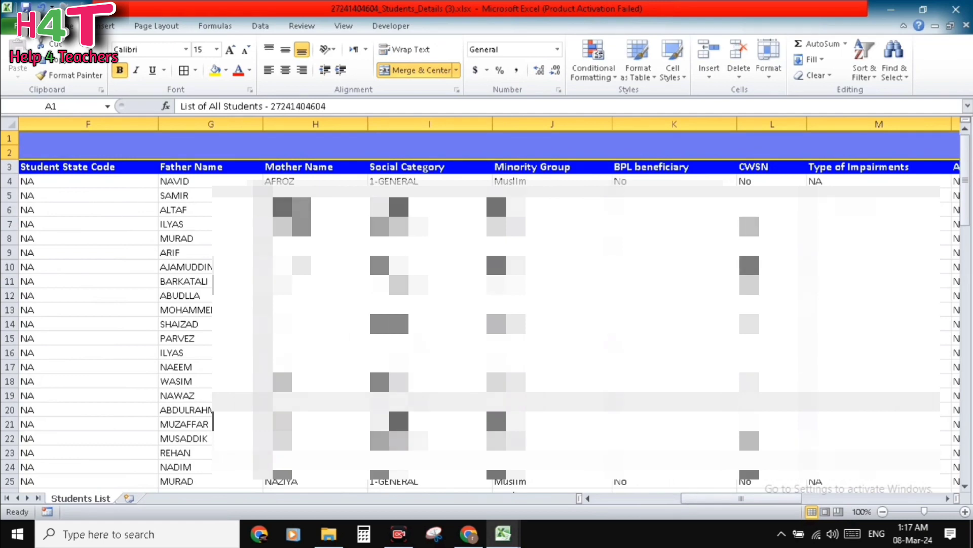
{"action": "scroll", "coordinate": [486, 304], "scroll_direction": "right", "scroll_amount": 2}
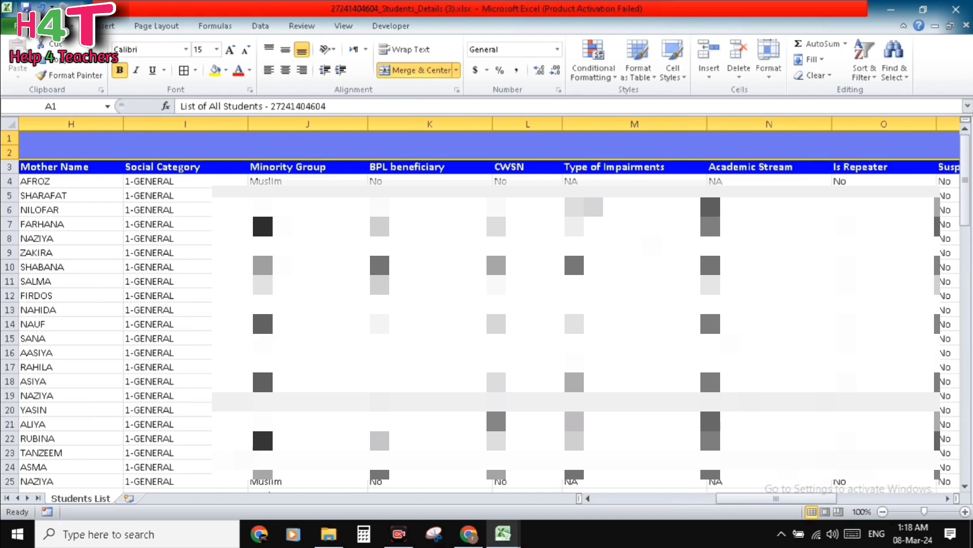
{"action": "scroll", "coordinate": [486, 305], "scroll_direction": "right", "scroll_amount": 3}
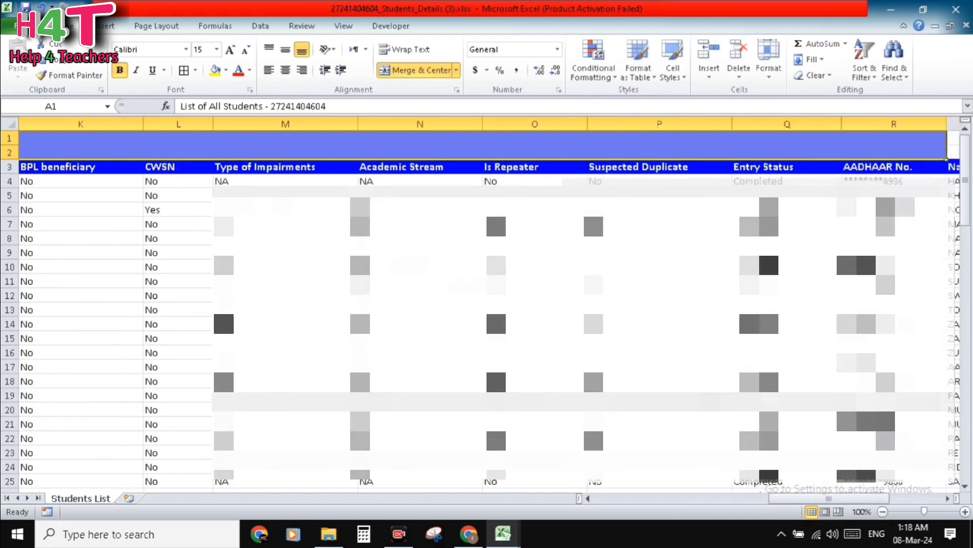
{"action": "scroll", "coordinate": [486, 304], "scroll_direction": "right", "scroll_amount": 4}
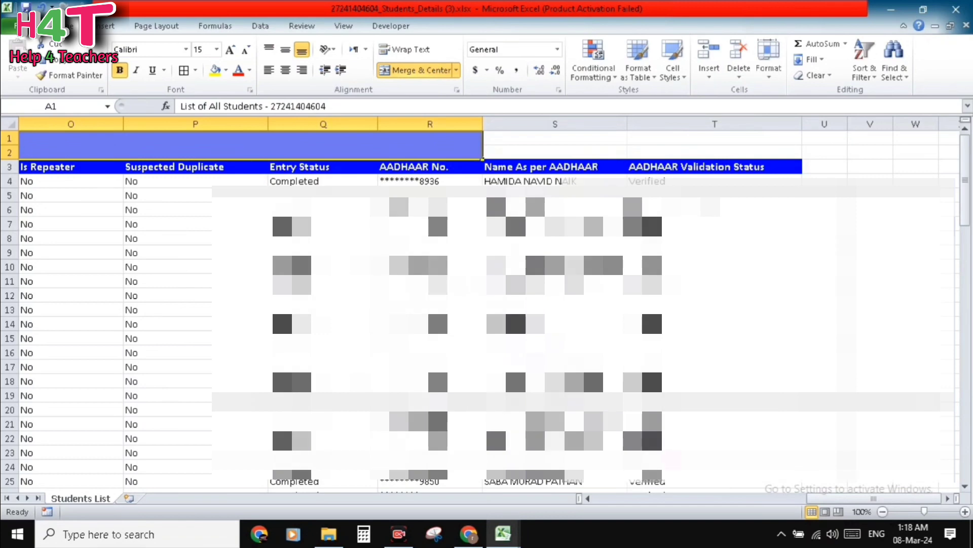
{"action": "scroll", "coordinate": [487, 304], "scroll_direction": "left", "scroll_amount": 10}
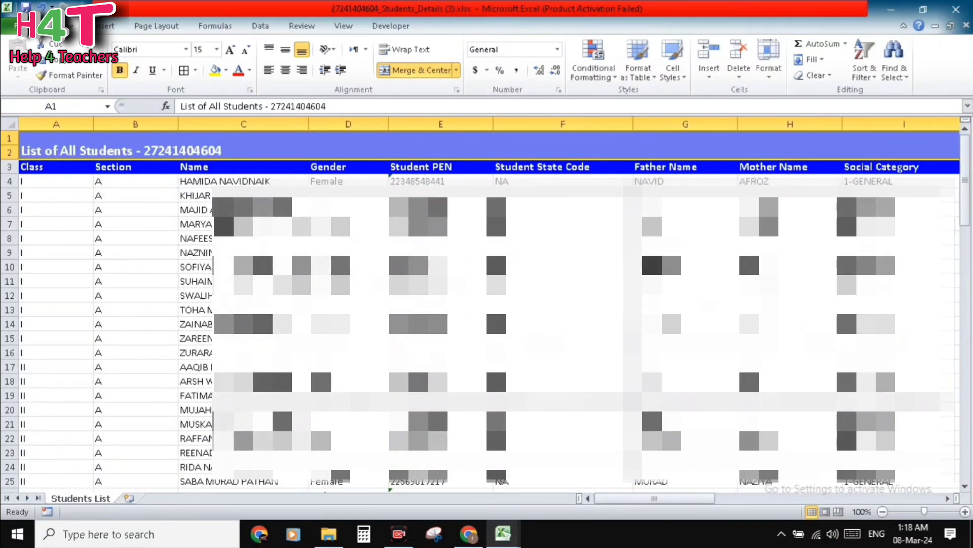
{"action": "left_click", "coordinate": [57, 182]}
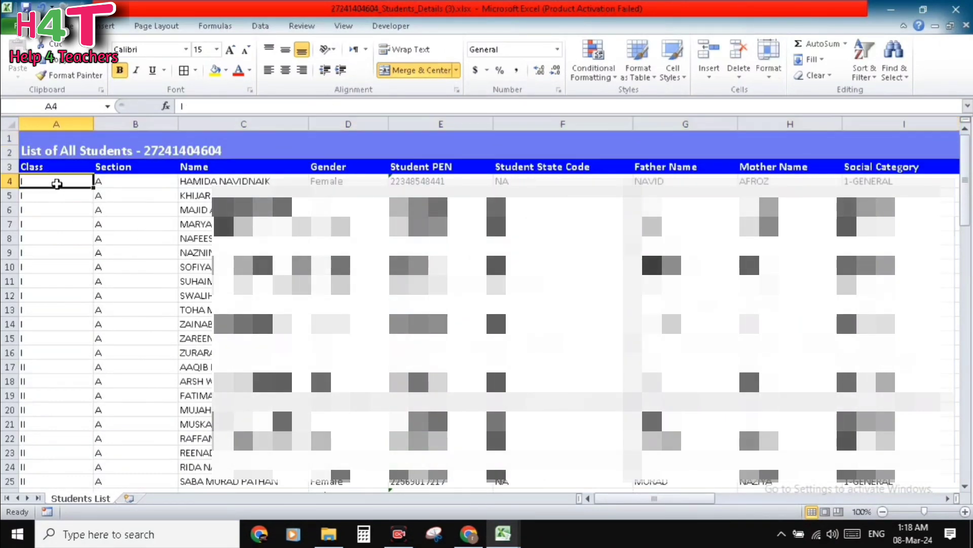
{"action": "left_click", "coordinate": [55, 196]}
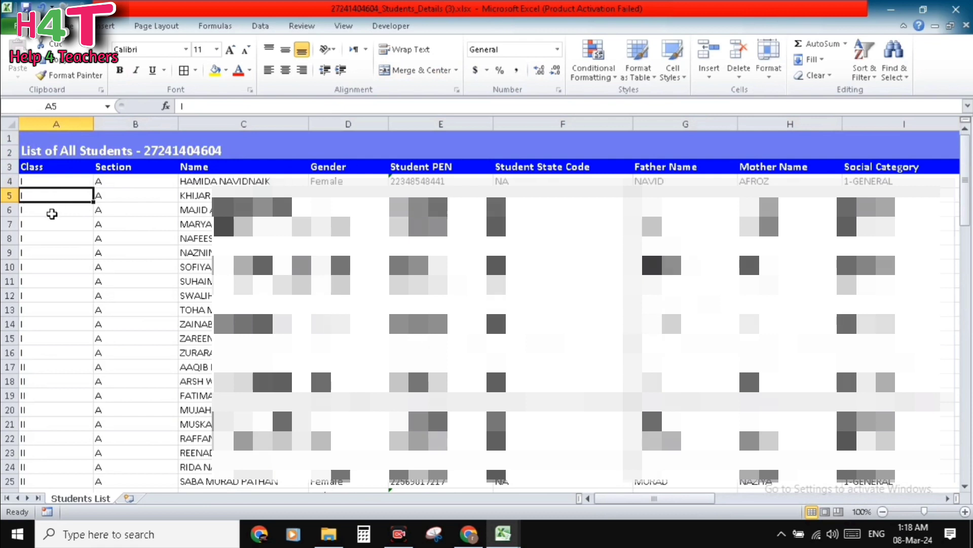
{"action": "left_click", "coordinate": [53, 213]}
{"action": "left_click", "coordinate": [52, 238]}
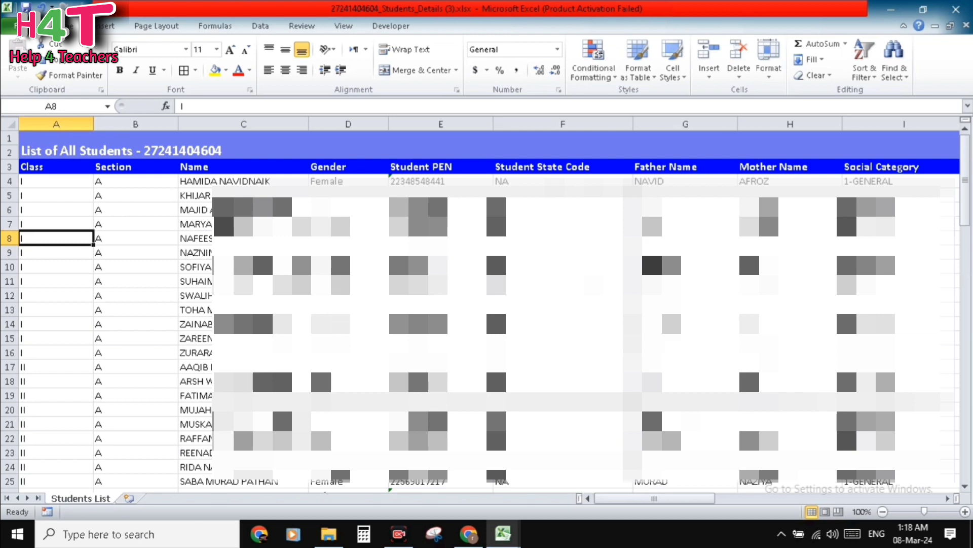
Replace every "Female" with "F" in the Gender column, from the first to the last student.
{"action": "left_click_drag", "start_coordinate": [353, 181], "coordinate": [353, 195]}
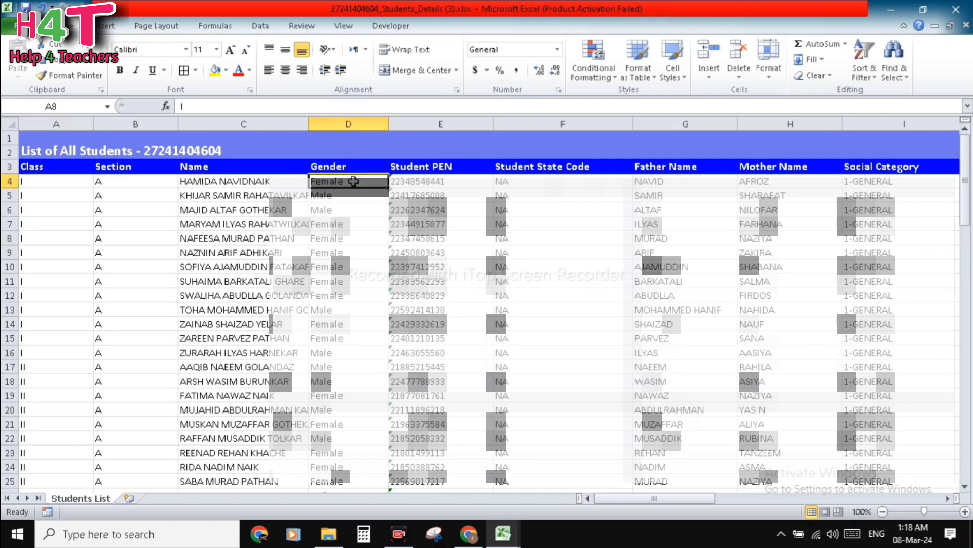
{"action": "scroll", "coordinate": [348, 298], "scroll_direction": "down", "scroll_amount": 9}
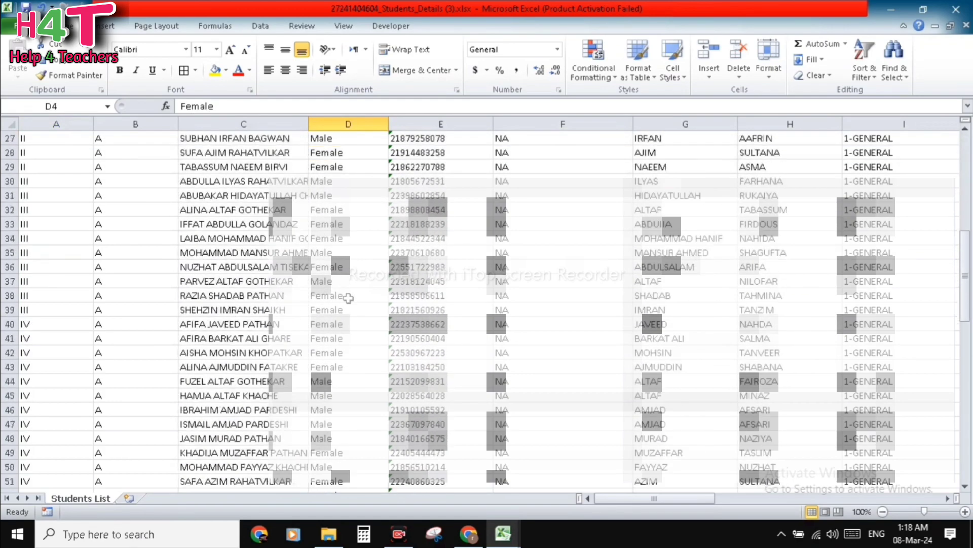
{"action": "scroll", "coordinate": [348, 298], "scroll_direction": "down", "scroll_amount": 18}
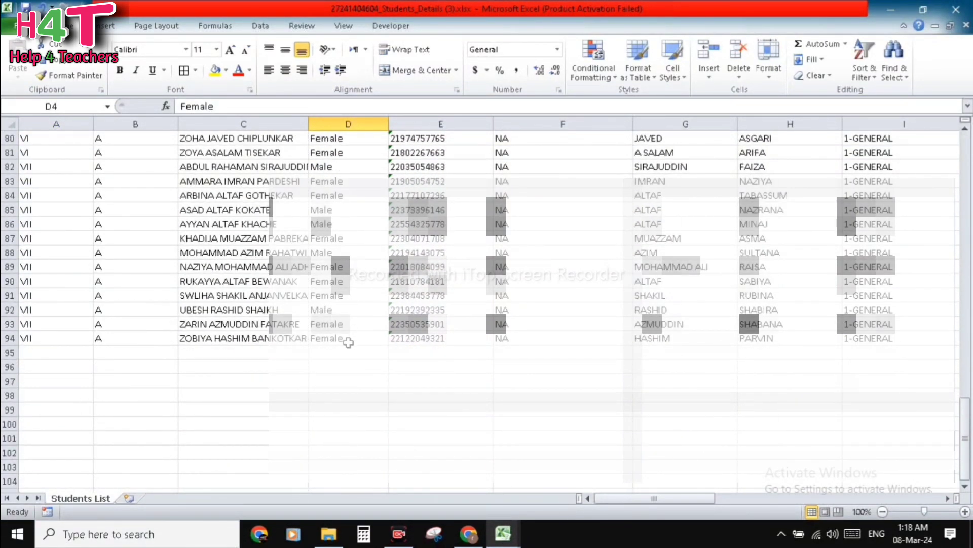
{"action": "left_click", "coordinate": [349, 338], "text": "shift"}
{"action": "scroll", "coordinate": [349, 343], "scroll_direction": "up", "scroll_amount": 16}
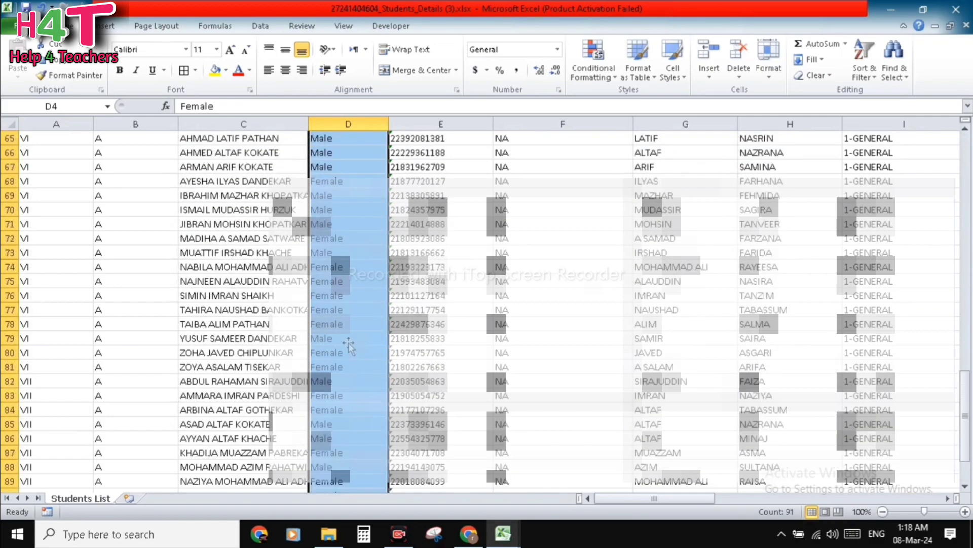
{"action": "scroll", "coordinate": [349, 345], "scroll_direction": "up", "scroll_amount": 10}
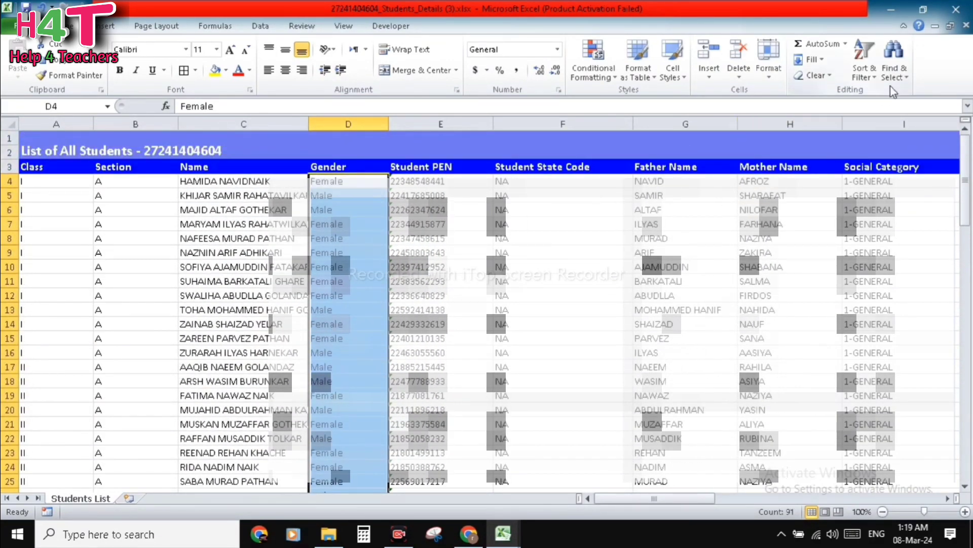
{"action": "left_click", "coordinate": [906, 78]}
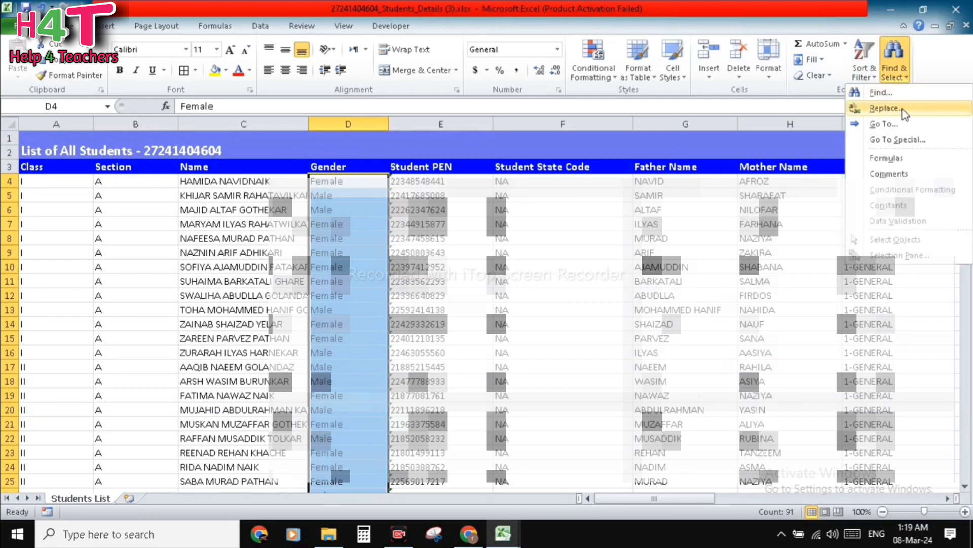
{"action": "left_click", "coordinate": [885, 108]}
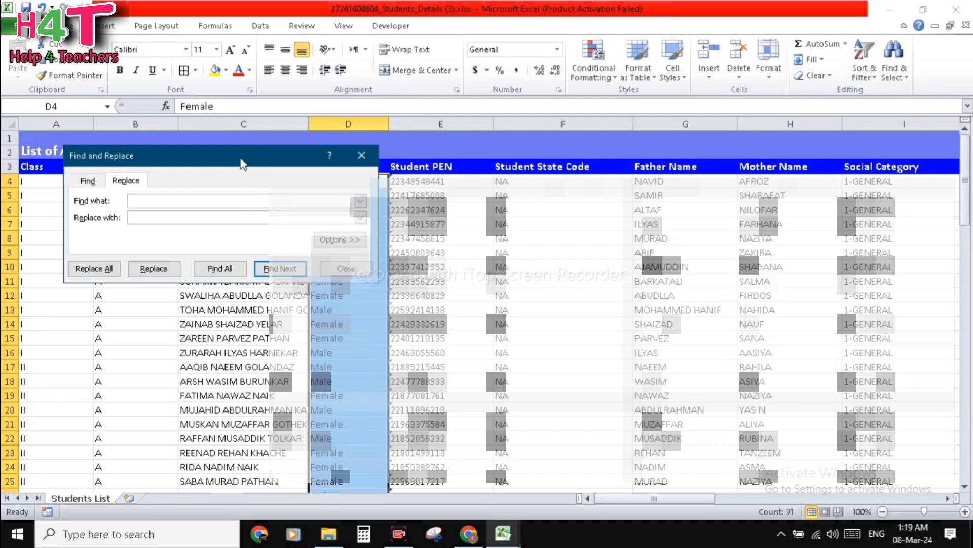
{"action": "left_click_drag", "start_coordinate": [244, 164], "coordinate": [611, 216]}
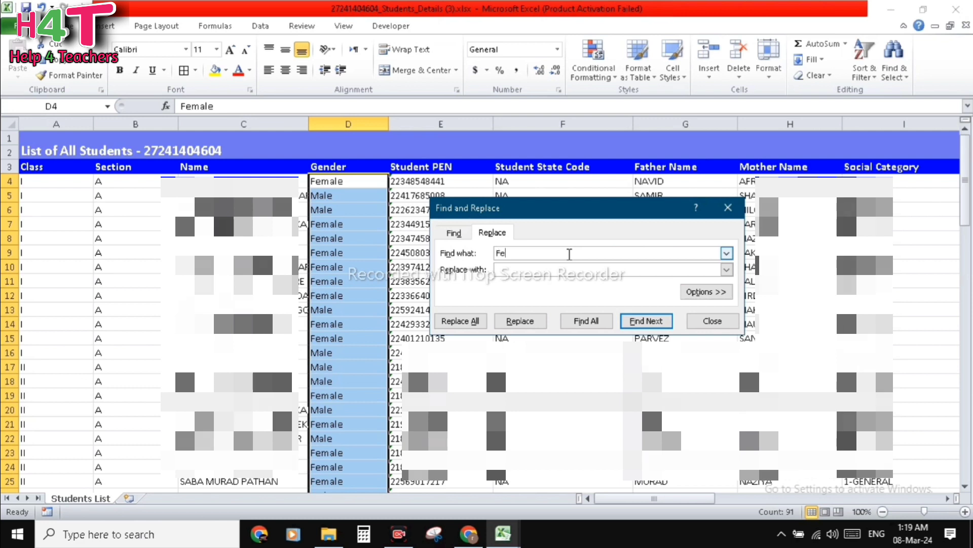
{"action": "type", "text": "male"}
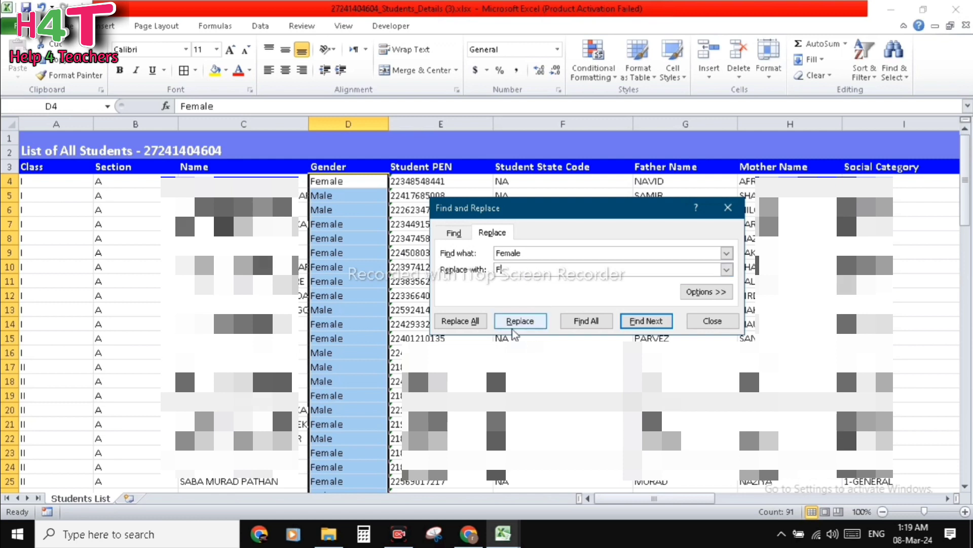
{"action": "left_click", "coordinate": [461, 321]}
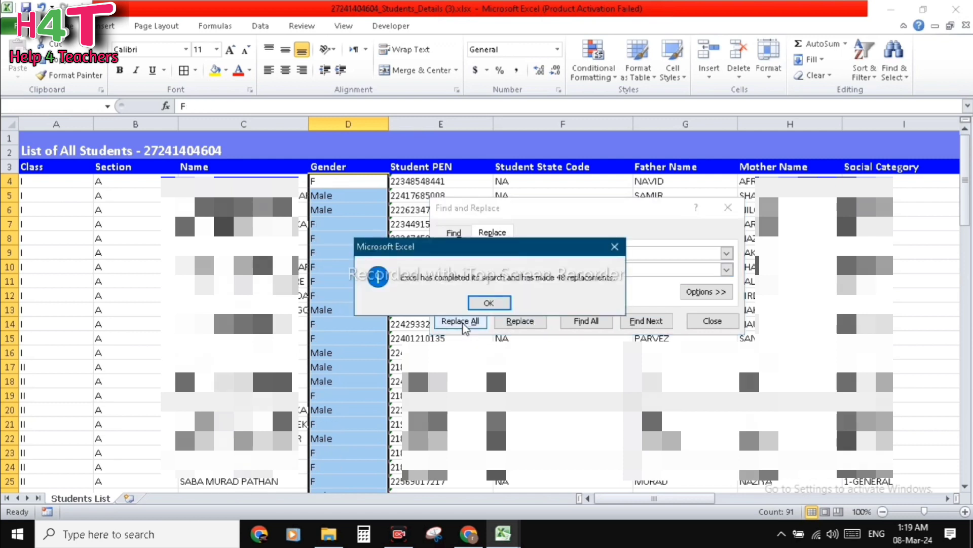
{"action": "left_click", "coordinate": [489, 303]}
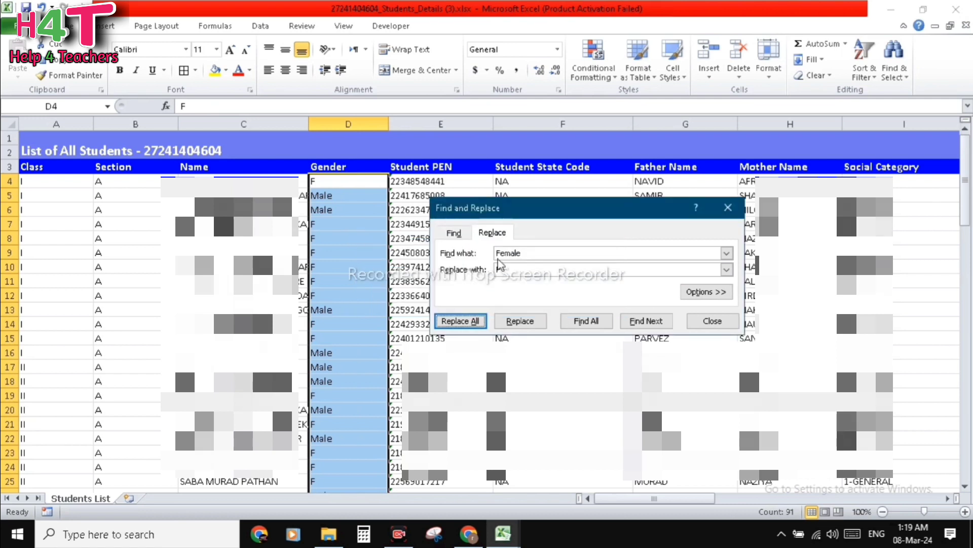
Replace every "Male" with "M" in the same Gender cells and close Find and Replace.
{"action": "left_click_drag", "start_coordinate": [526, 253], "coordinate": [487, 255]}
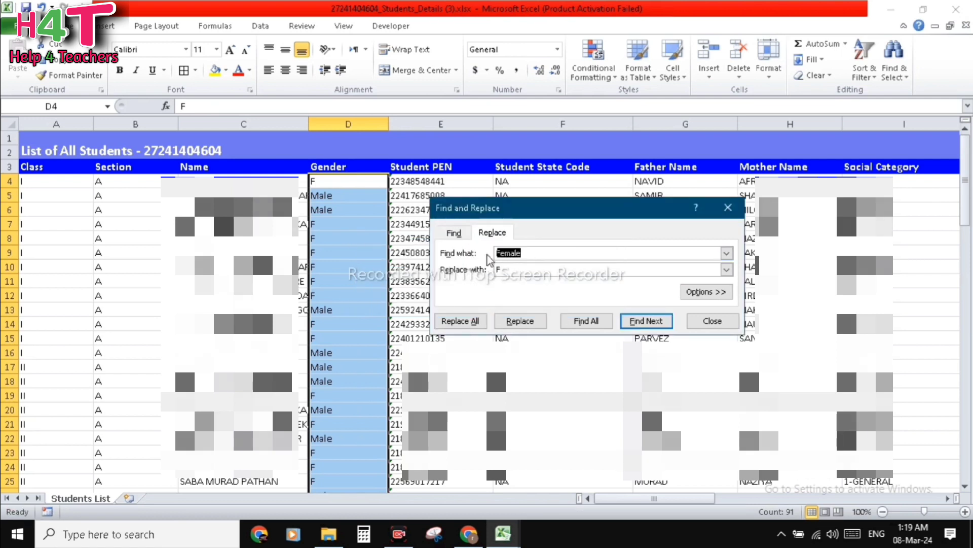
{"action": "type", "text": "Male"}
{"action": "left_click_drag", "start_coordinate": [507, 270], "coordinate": [485, 270]}
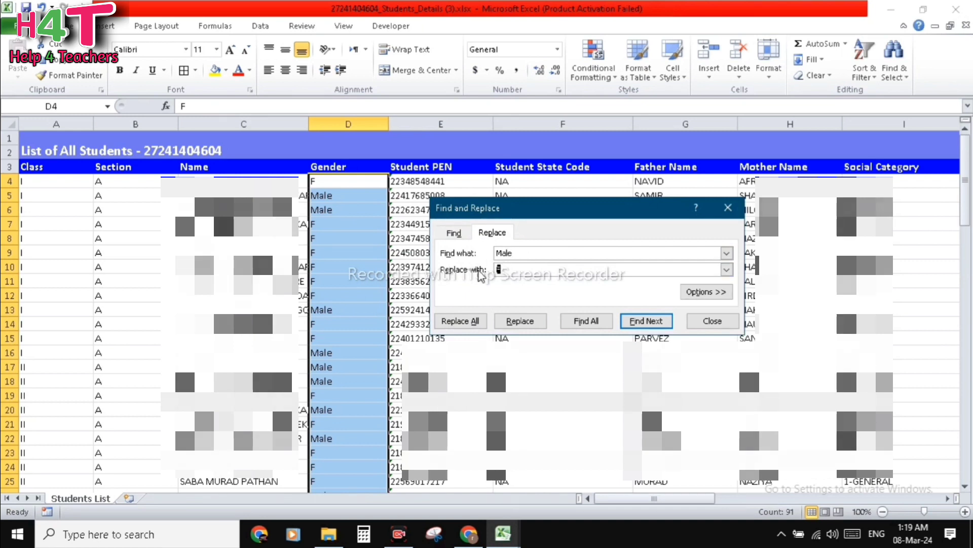
{"action": "type", "text": "M"}
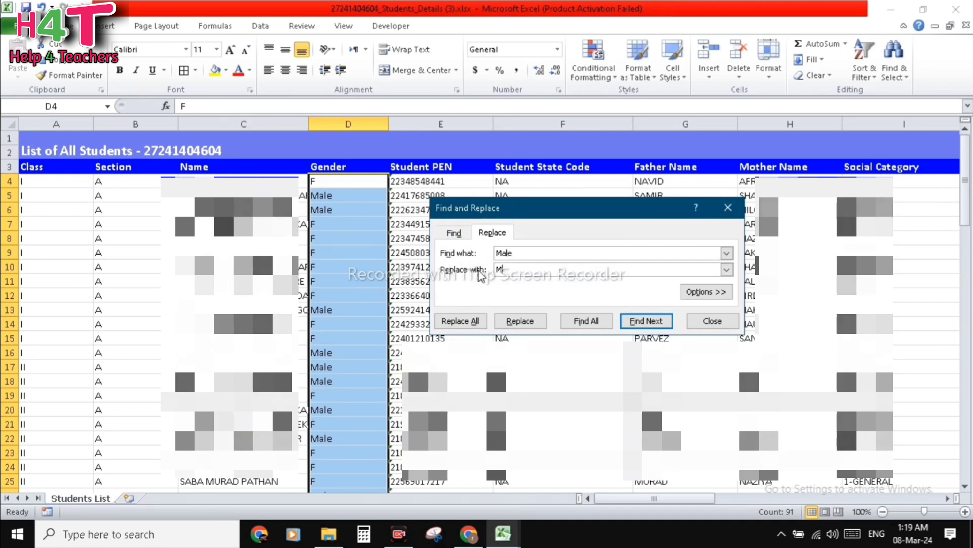
{"action": "left_click", "coordinate": [469, 324]}
{"action": "left_click", "coordinate": [489, 302]}
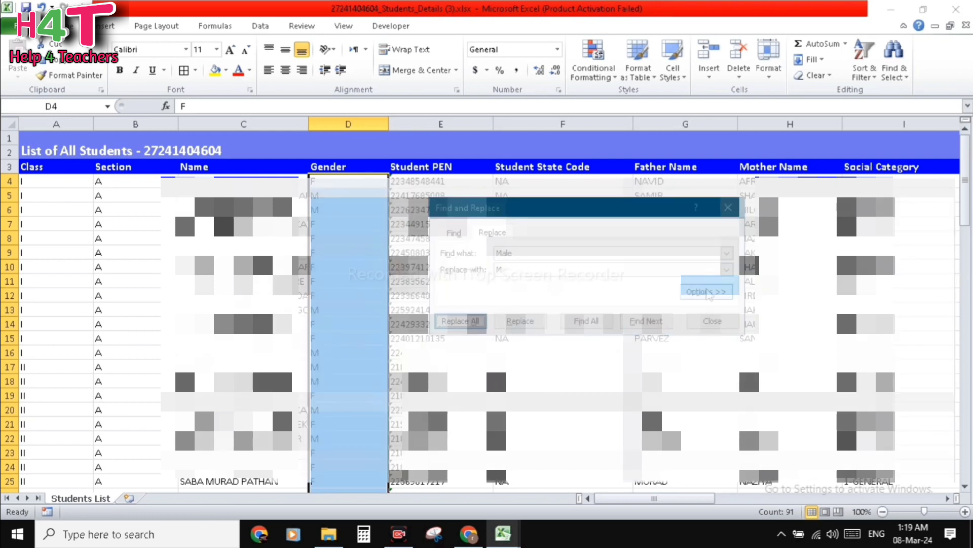
{"action": "left_click", "coordinate": [712, 321]}
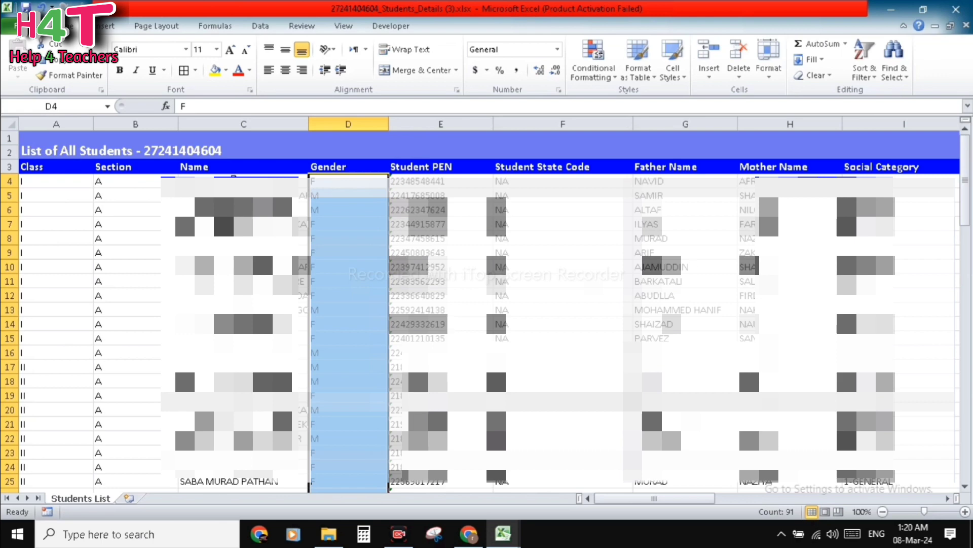
Copy all student names in the Name column, from the first student to the last one in class VII.
{"action": "left_click", "coordinate": [233, 180]}
{"action": "scroll", "coordinate": [233, 181], "scroll_direction": "down", "scroll_amount": 11}
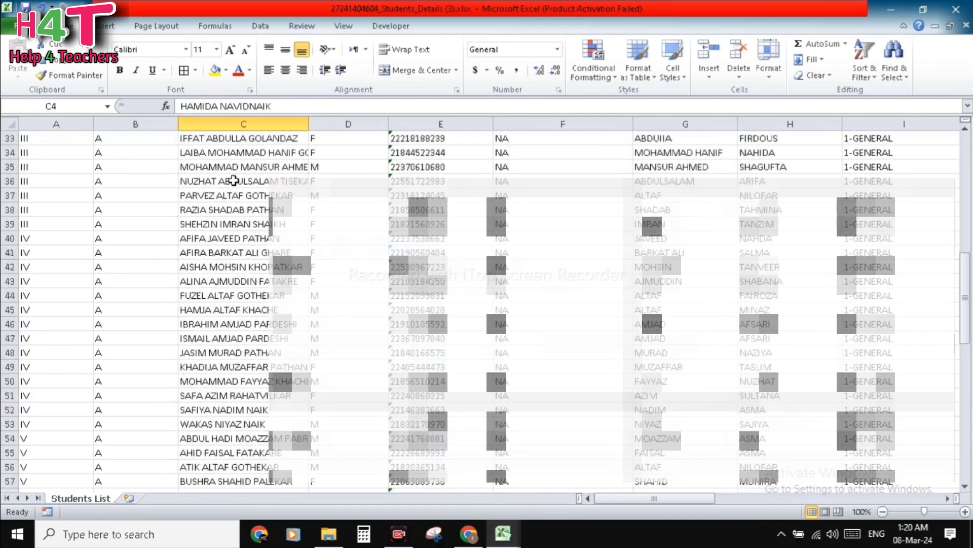
{"action": "scroll", "coordinate": [233, 181], "scroll_direction": "down", "scroll_amount": 16}
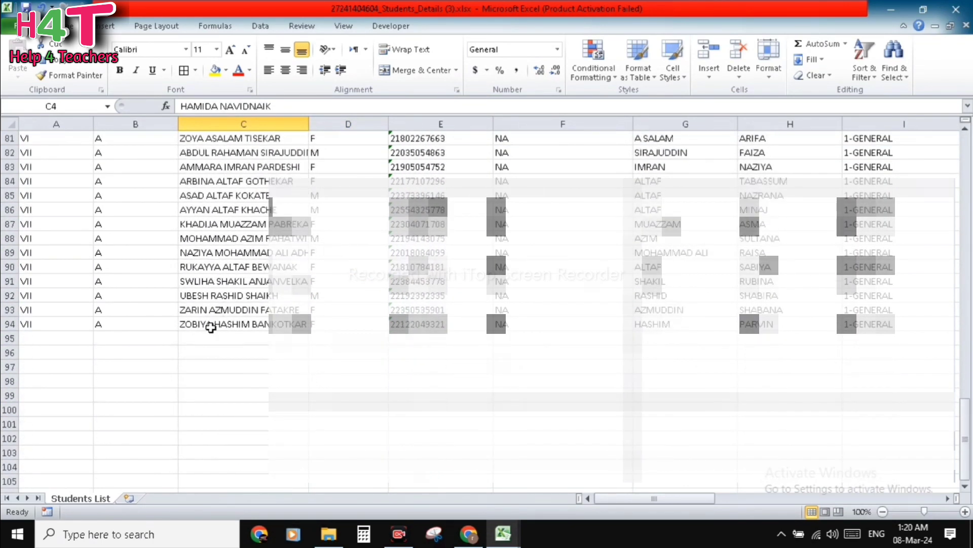
{"action": "left_click", "coordinate": [211, 327], "text": "shift"}
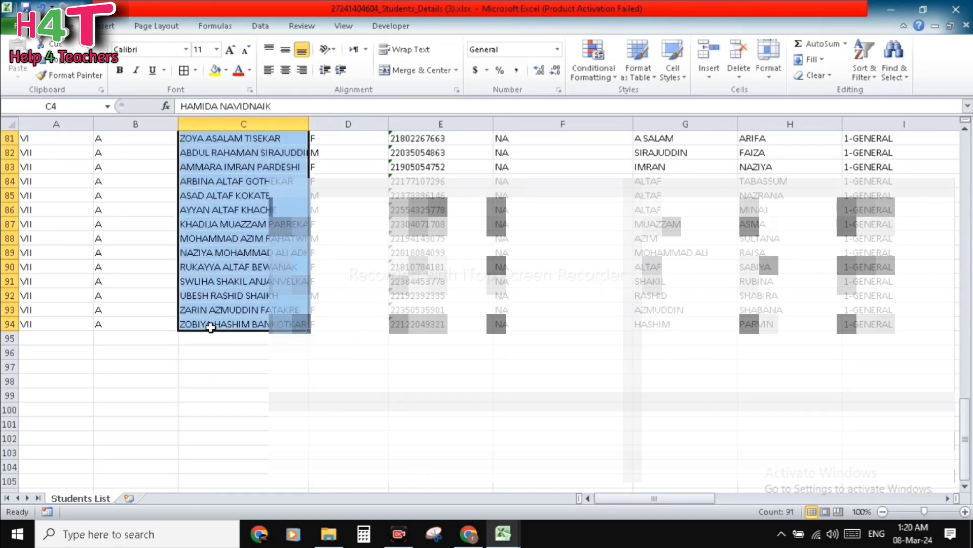
{"action": "key", "text": "ctrl+c"}
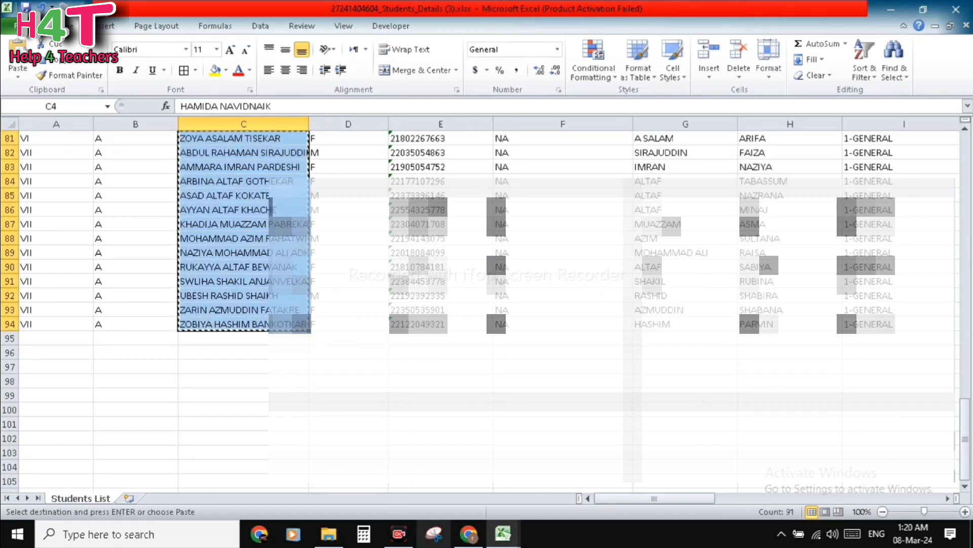
Examine the STUDENT DETAILS sheet in the Students DATABASE workbook and return to the top of the UDISE+ Students List.
{"action": "left_click", "coordinate": [503, 533]}
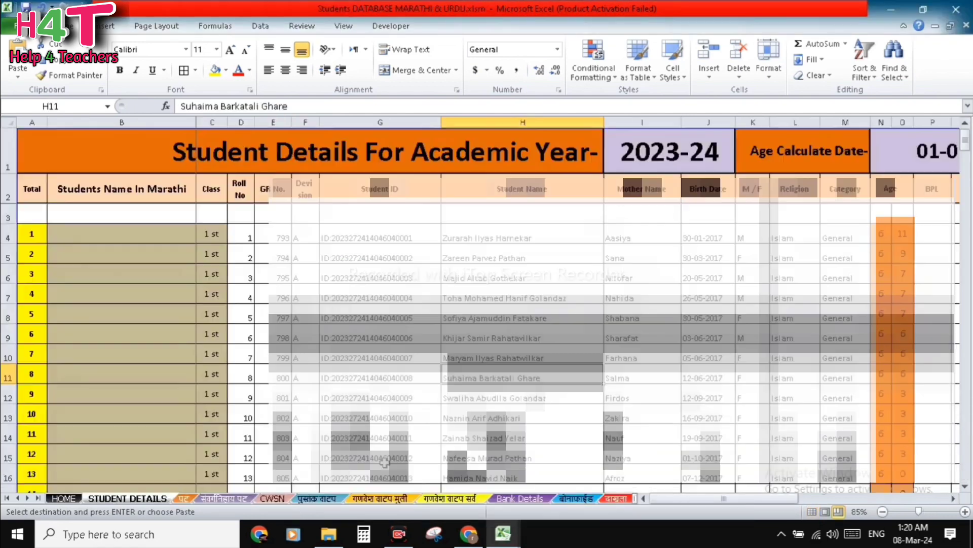
{"action": "left_click", "coordinate": [389, 469]}
{"action": "scroll", "coordinate": [378, 290], "scroll_direction": "down", "scroll_amount": 1}
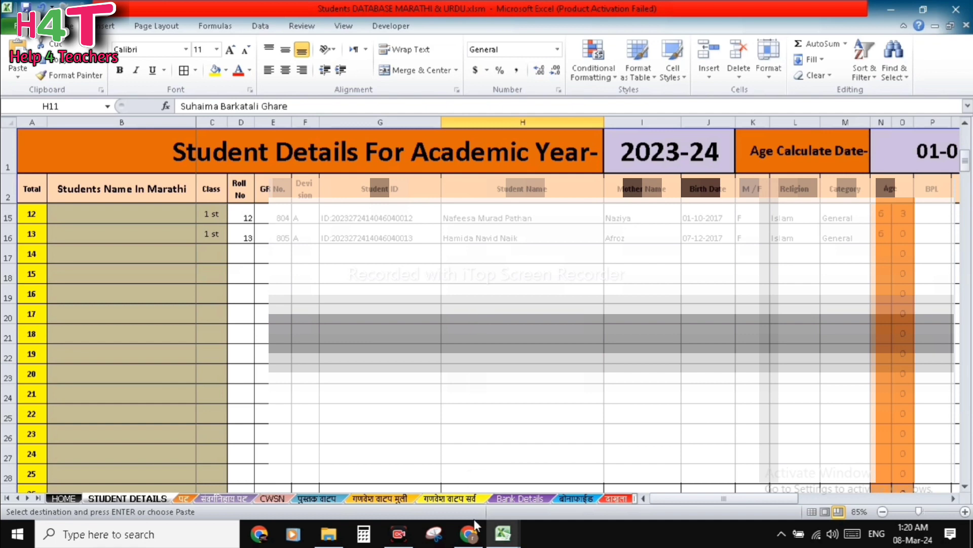
{"action": "left_click", "coordinate": [504, 540]}
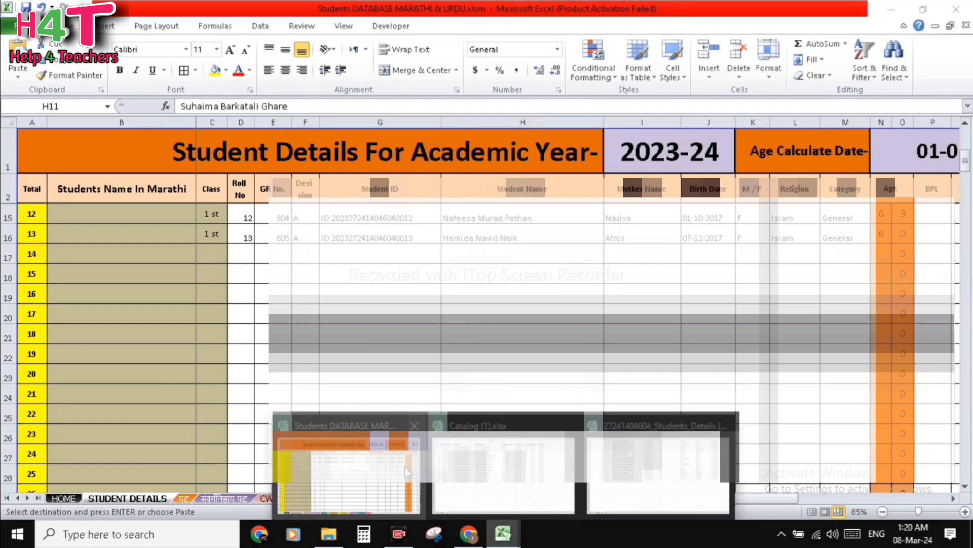
{"action": "left_click", "coordinate": [625, 480]}
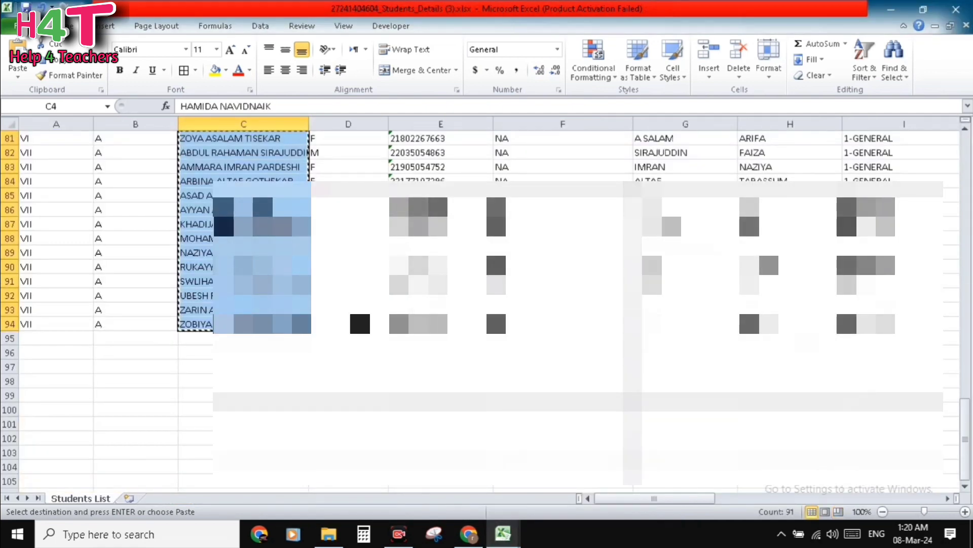
{"action": "scroll", "coordinate": [456, 304], "scroll_direction": "down", "scroll_amount": 8}
{"action": "scroll", "coordinate": [456, 305], "scroll_direction": "up", "scroll_amount": 14}
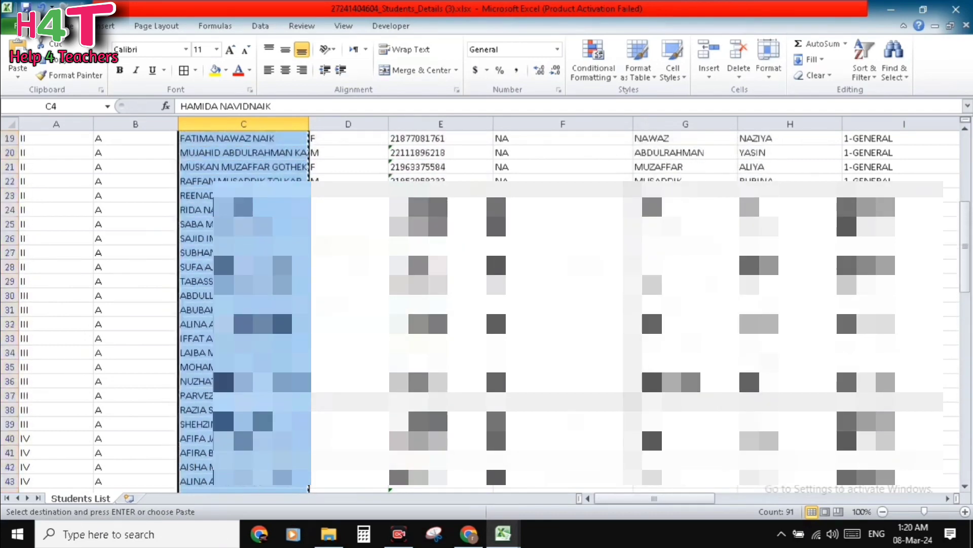
{"action": "scroll", "coordinate": [456, 304], "scroll_direction": "up", "scroll_amount": 2}
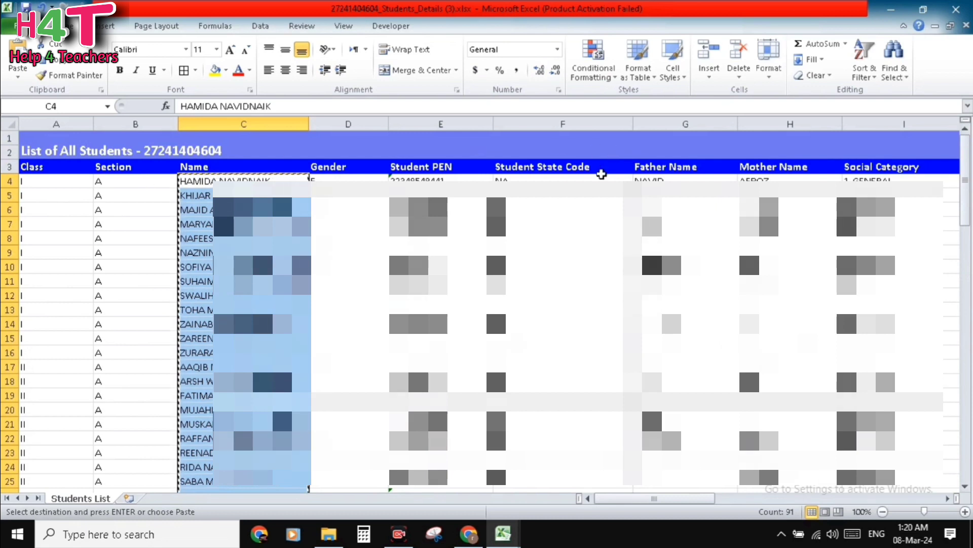
Delete the Student State Code, Father Name and Minority Group columns from the Students List sheet.
{"action": "left_click", "coordinate": [578, 123]}
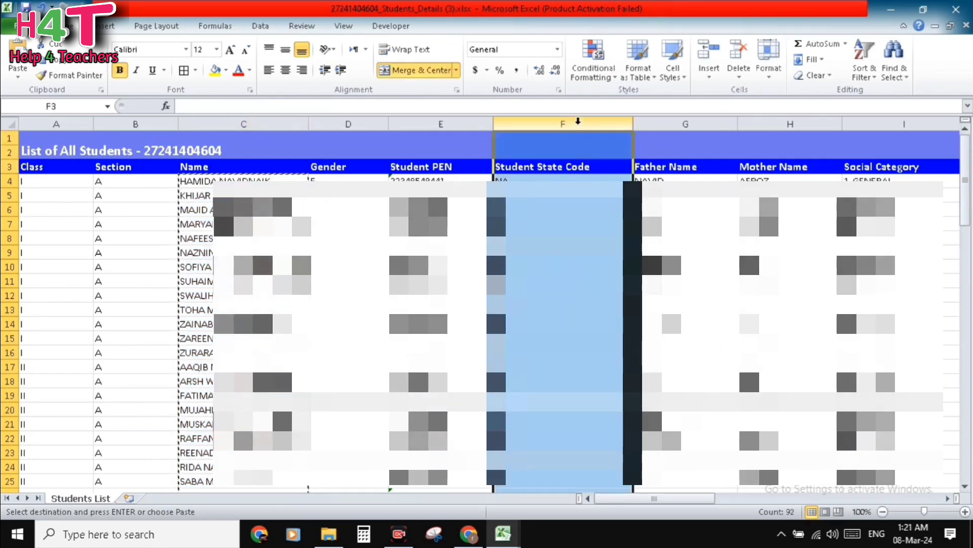
{"action": "right_click", "coordinate": [579, 125]}
{"action": "left_click", "coordinate": [614, 225]}
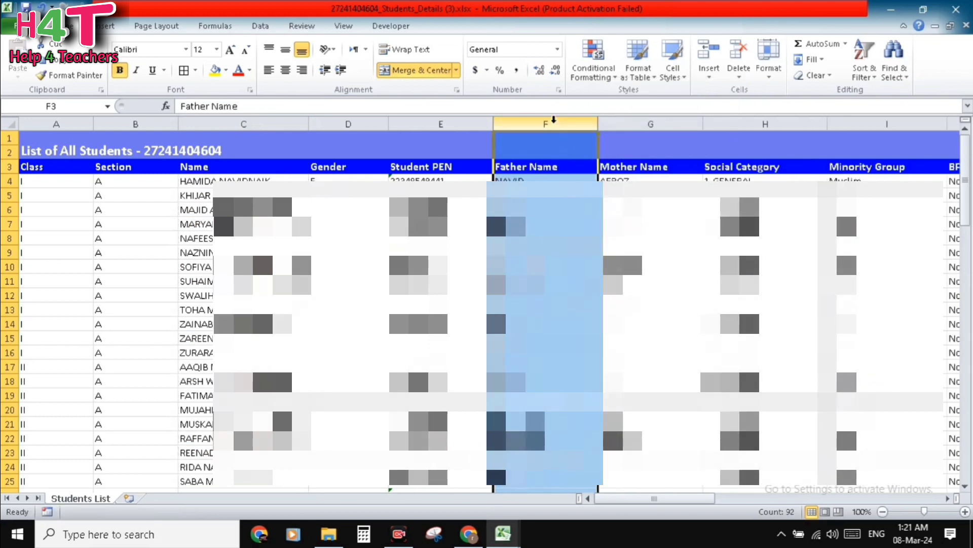
{"action": "right_click", "coordinate": [556, 127]}
{"action": "left_click", "coordinate": [614, 225]}
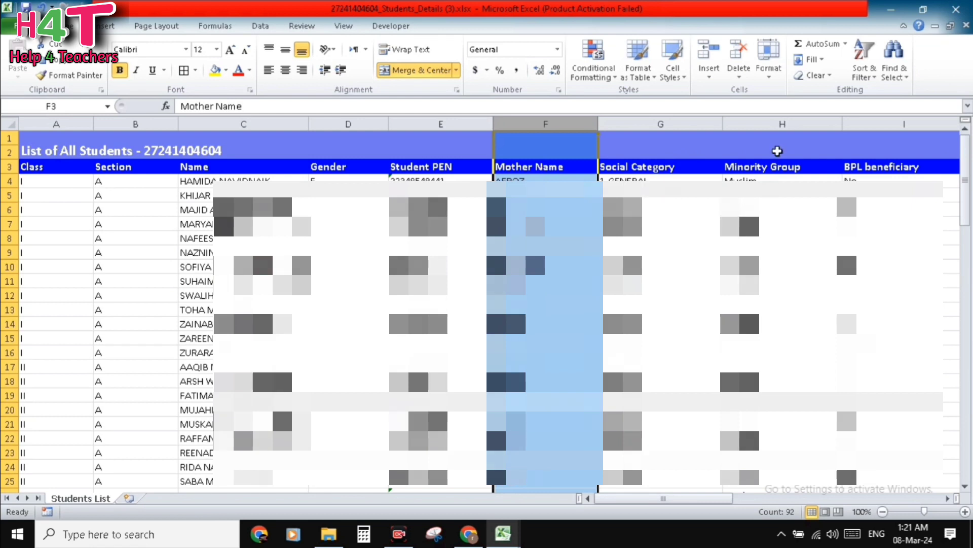
{"action": "left_click", "coordinate": [783, 123]}
{"action": "right_click", "coordinate": [784, 145]}
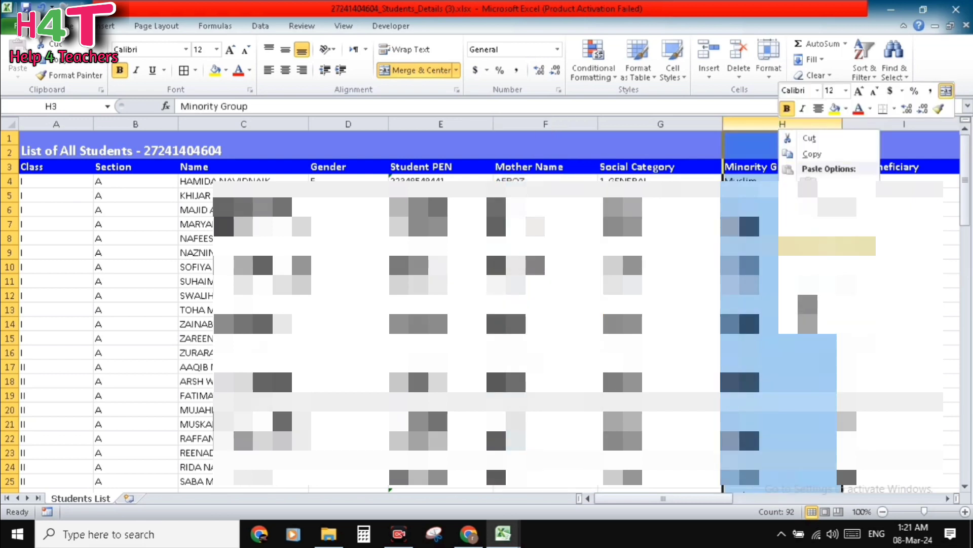
{"action": "left_click", "coordinate": [827, 246]}
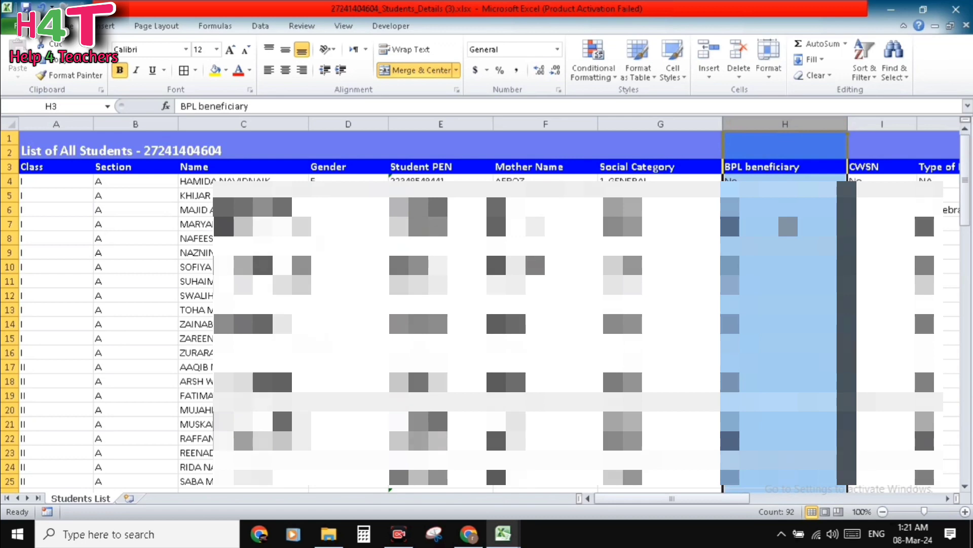
Select the first student's Name cell and switch to the Students DATABASE MARATHI & URDU workbook.
{"action": "scroll", "coordinate": [788, 227], "scroll_direction": "right", "scroll_amount": 7}
{"action": "left_click", "coordinate": [208, 191]}
{"action": "left_click", "coordinate": [212, 184]}
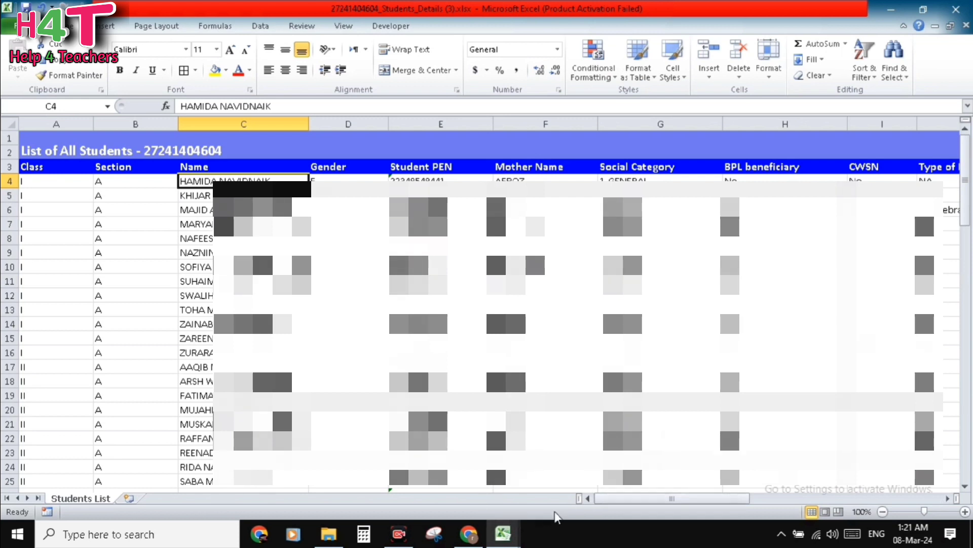
{"action": "left_click", "coordinate": [503, 532]}
{"action": "left_click", "coordinate": [349, 500]}
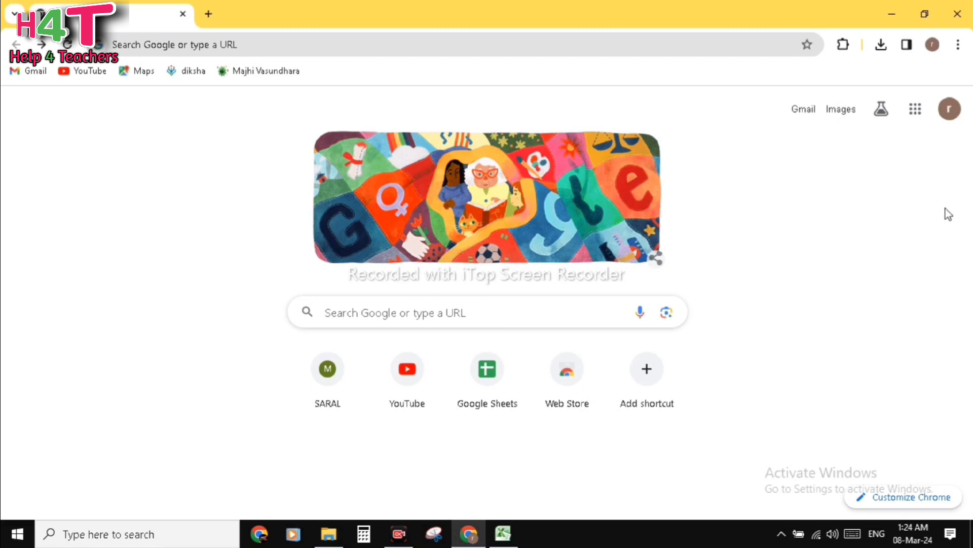
Open Google Sheets from the Google apps and create a blank spreadsheet.
{"action": "left_click", "coordinate": [919, 114]}
{"action": "scroll", "coordinate": [872, 284], "scroll_direction": "down", "scroll_amount": 3}
{"action": "scroll", "coordinate": [874, 287], "scroll_direction": "down", "scroll_amount": 8}
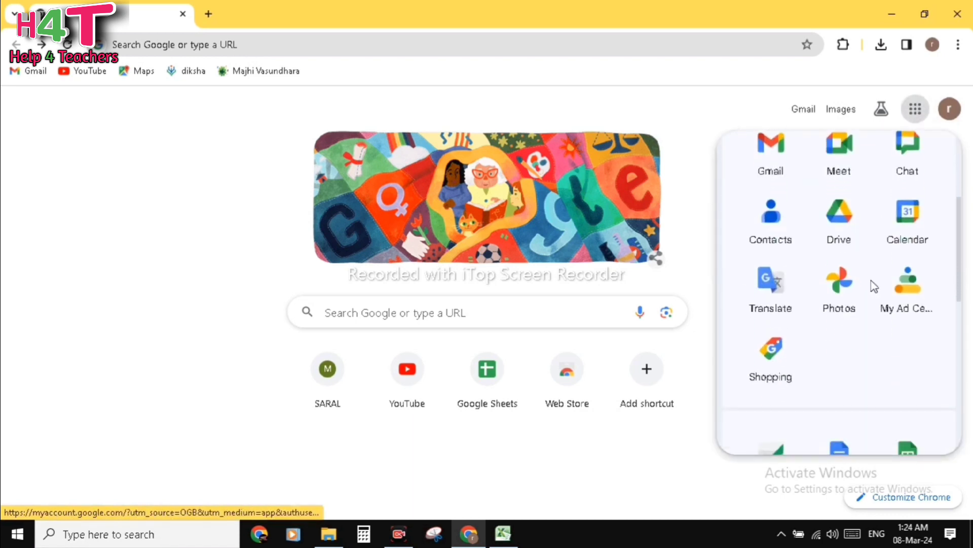
{"action": "scroll", "coordinate": [874, 286], "scroll_direction": "down", "scroll_amount": 3}
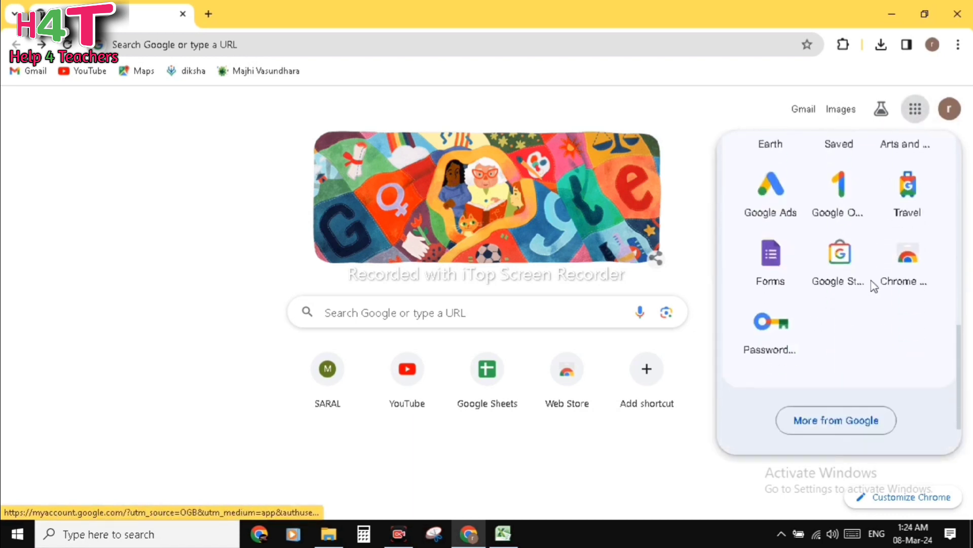
{"action": "scroll", "coordinate": [874, 286], "scroll_direction": "up", "scroll_amount": 5}
{"action": "scroll", "coordinate": [873, 286], "scroll_direction": "up", "scroll_amount": 2}
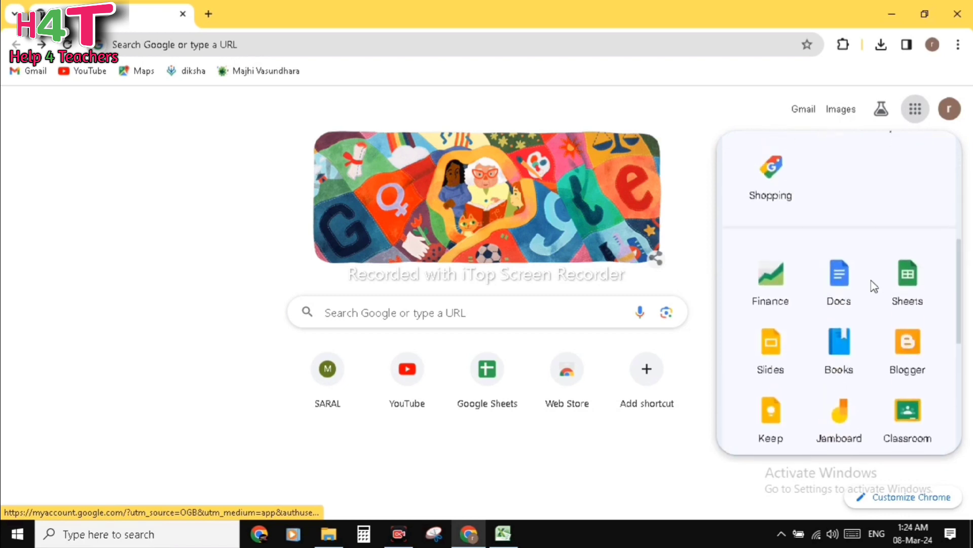
{"action": "left_click", "coordinate": [914, 290]}
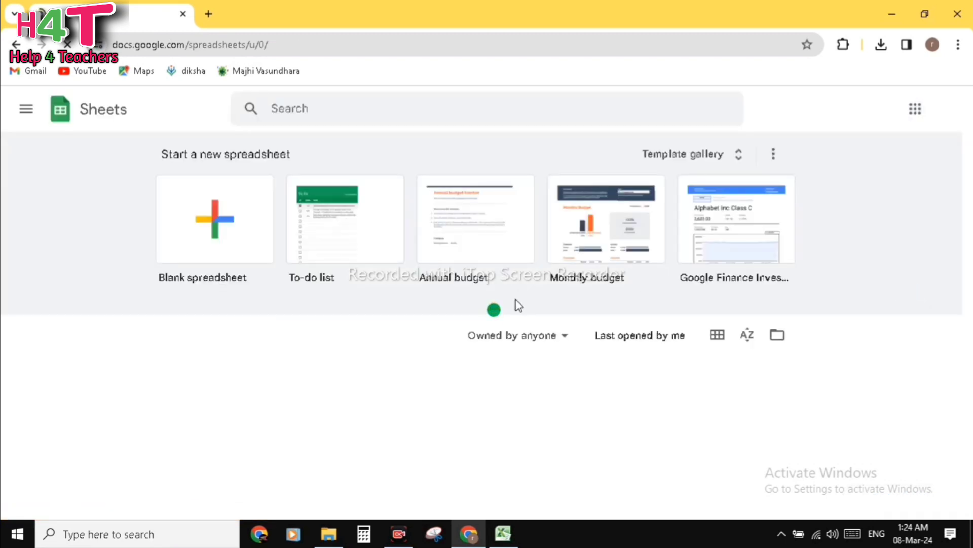
{"action": "left_click", "coordinate": [218, 229]}
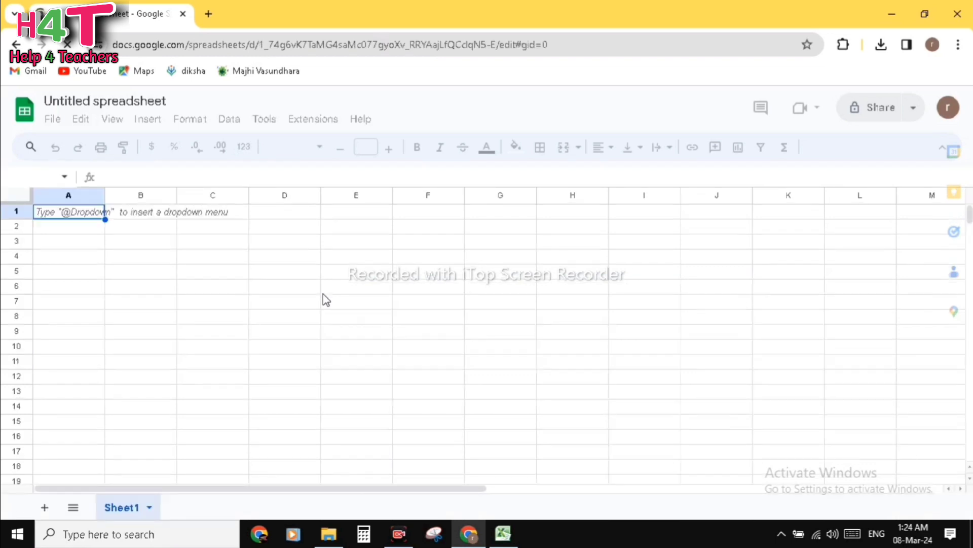
{"action": "left_click", "coordinate": [215, 291]}
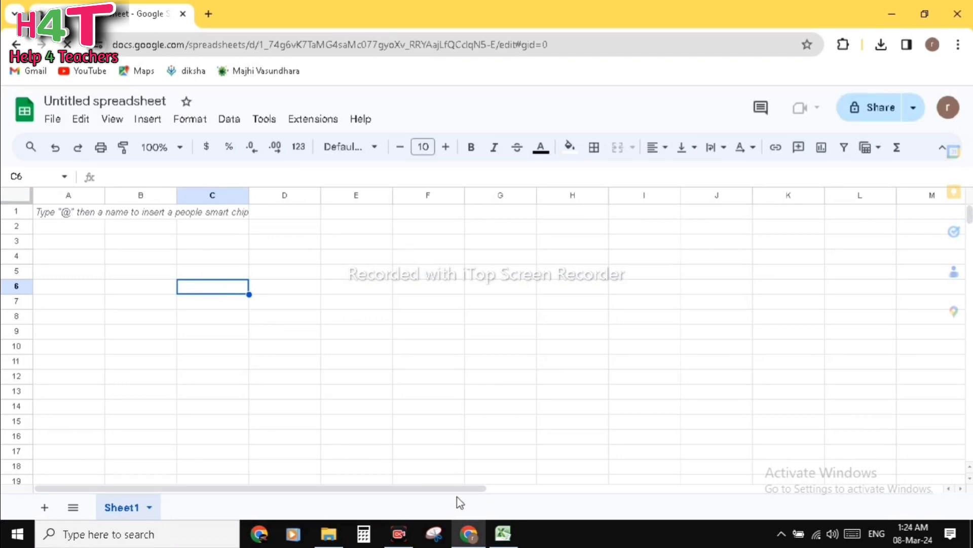
Copy the 1st-class student names from the Students DATABASE workbook's STUDENT DETAILS sheet into the blank Google spreadsheet, starting at cell C3.
{"action": "left_click", "coordinate": [503, 533]}
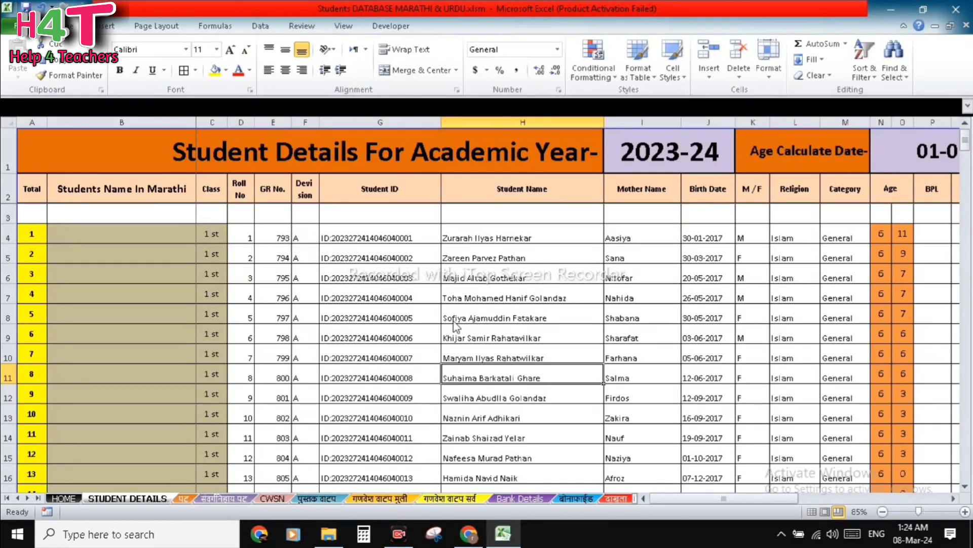
{"action": "left_click_drag", "start_coordinate": [490, 239], "coordinate": [518, 294]}
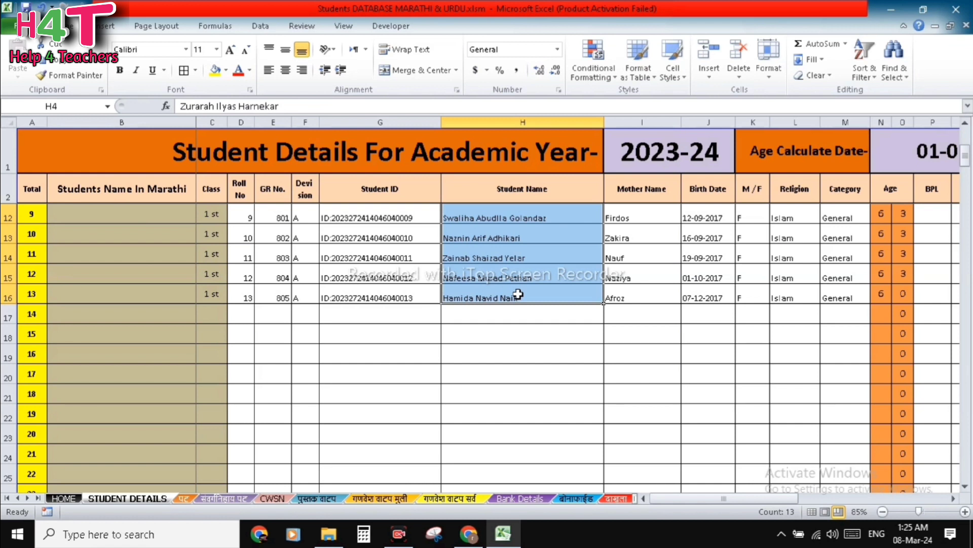
{"action": "key", "text": "ctrl+c"}
{"action": "mouse_move", "coordinate": [504, 541]}
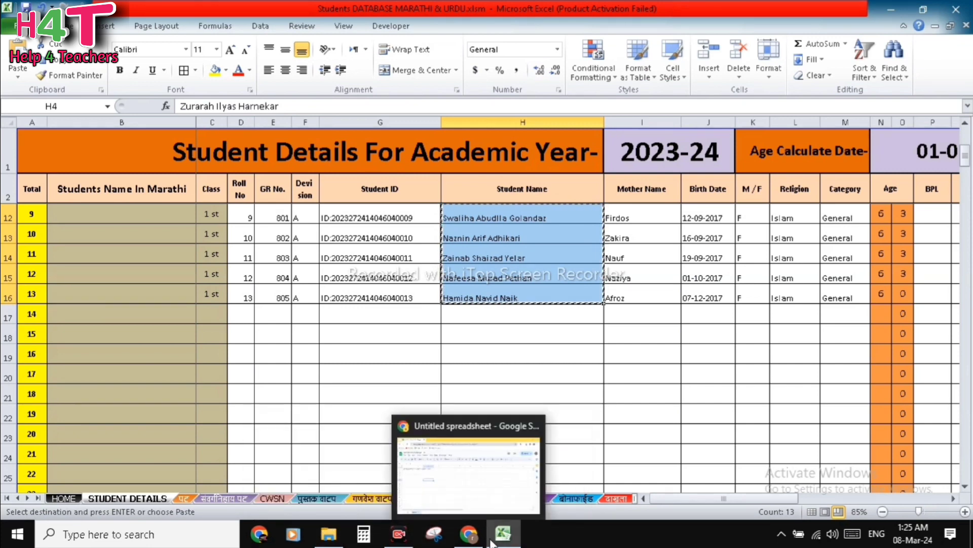
{"action": "left_click", "coordinate": [469, 537]}
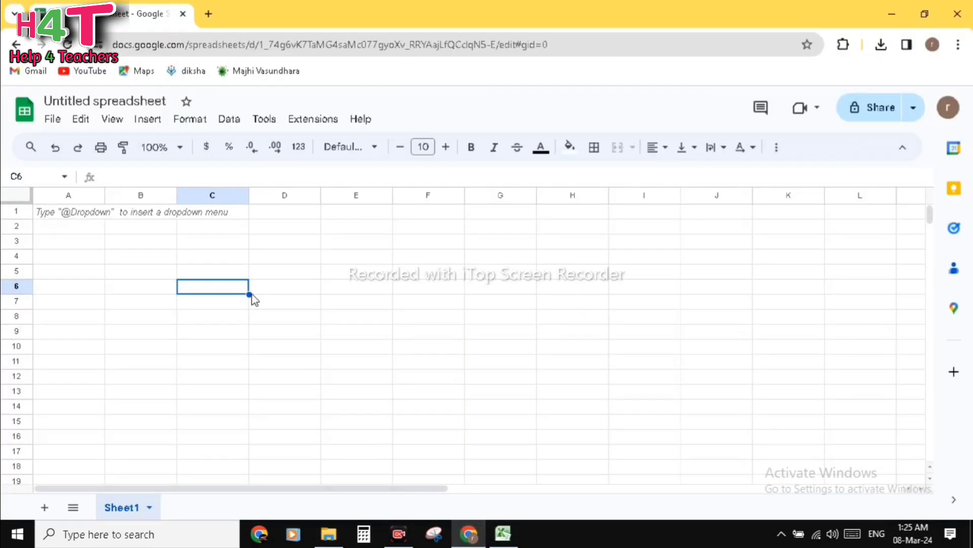
{"action": "left_click", "coordinate": [224, 242]}
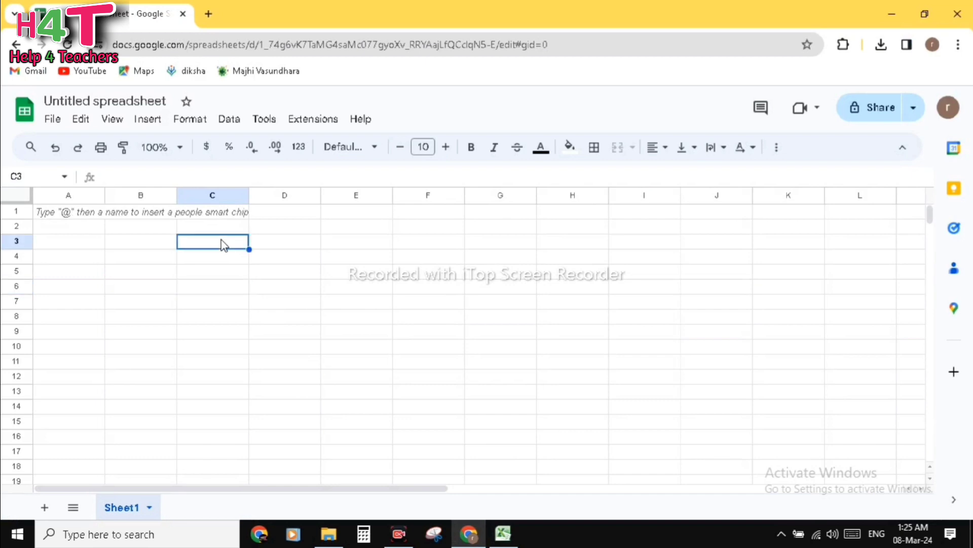
{"action": "key", "text": "ctrl+v"}
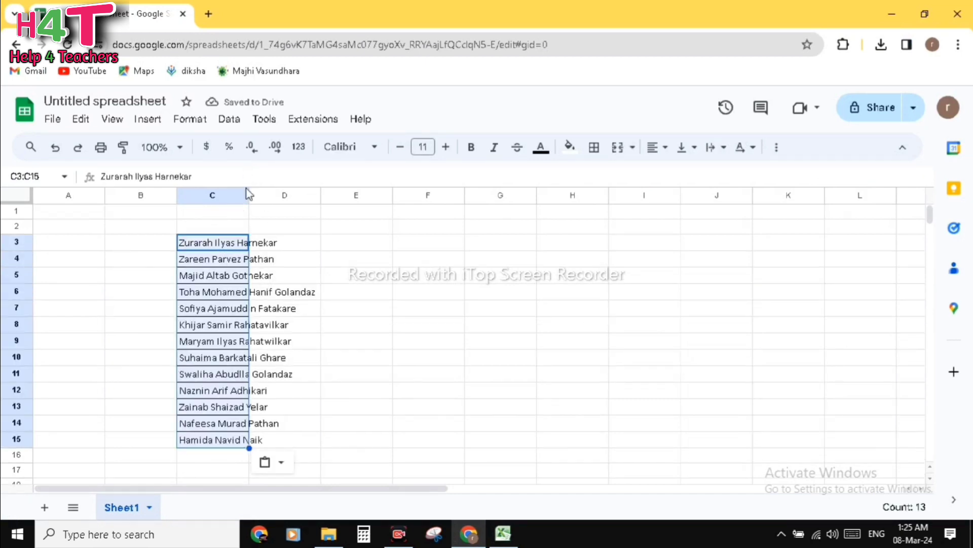
Widen column C to fit the full student names and widen the empty column D beside it.
{"action": "left_click_drag", "start_coordinate": [249, 195], "coordinate": [329, 195]}
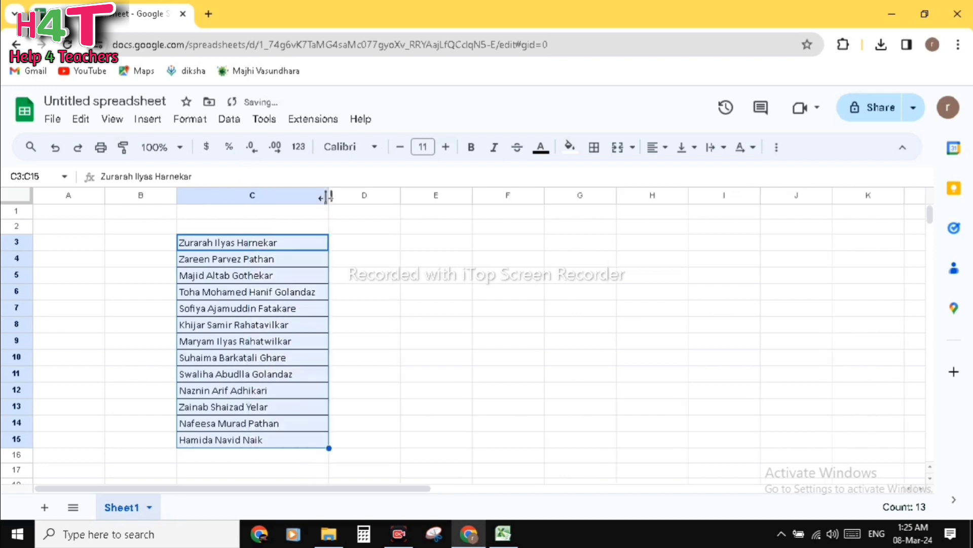
{"action": "left_click", "coordinate": [424, 381]}
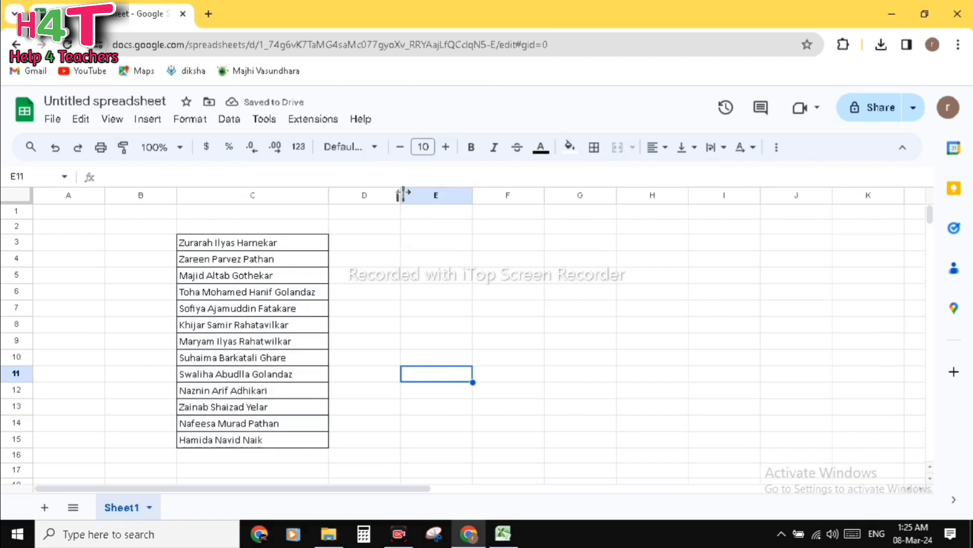
{"action": "left_click_drag", "start_coordinate": [402, 194], "coordinate": [500, 197]}
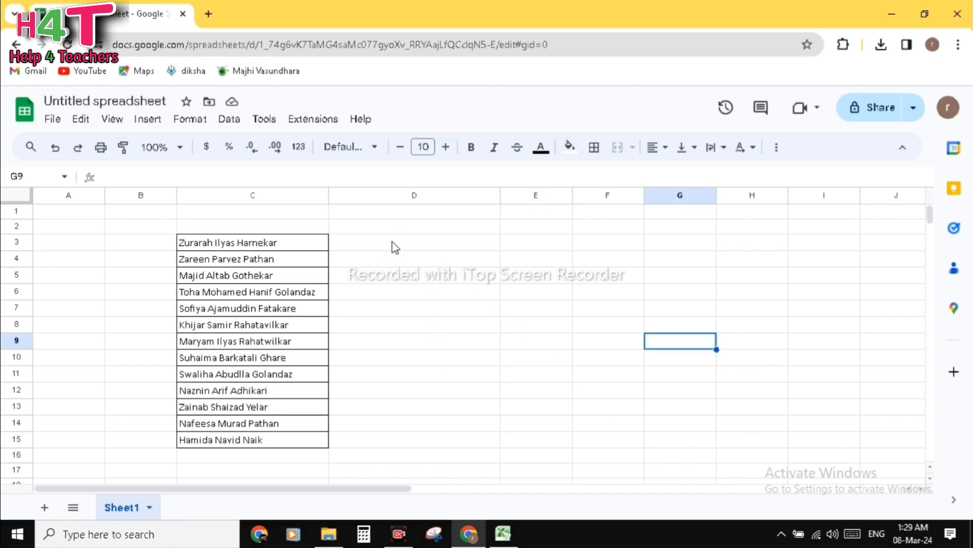
Enter =GOOGLETRANSLATE(C3,"en","mr") in cell D3 to translate the first student's name from English to Marathi.
{"action": "left_click", "coordinate": [373, 247]}
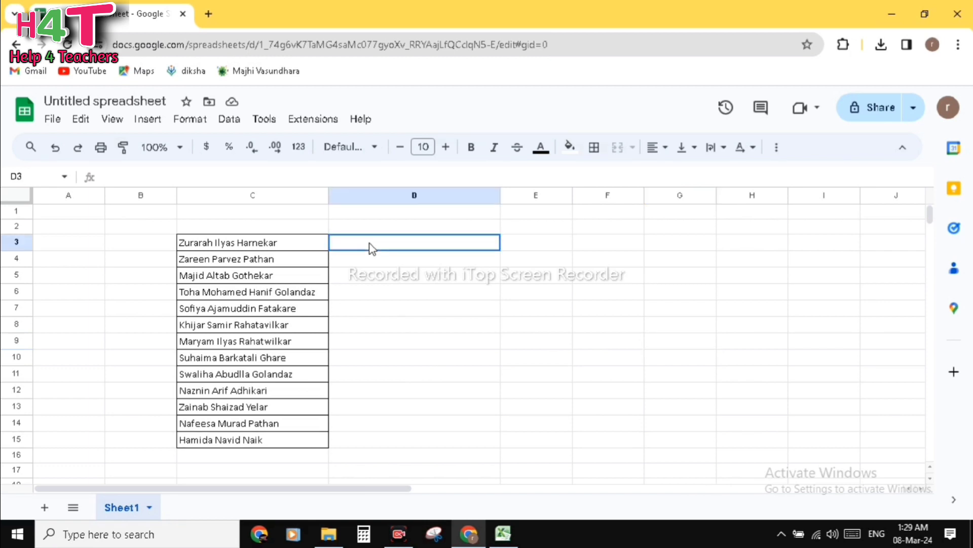
{"action": "type", "text": "="}
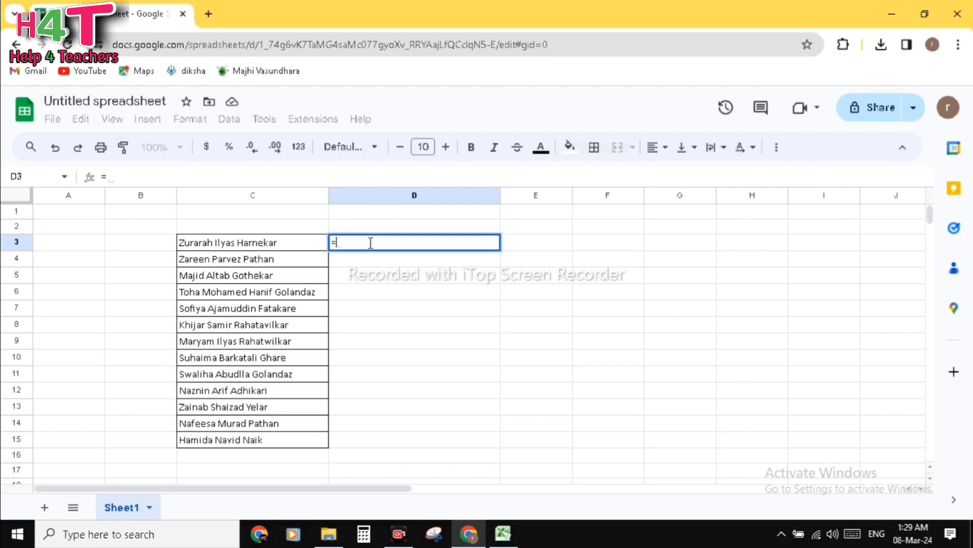
{"action": "type", "text": "GO"}
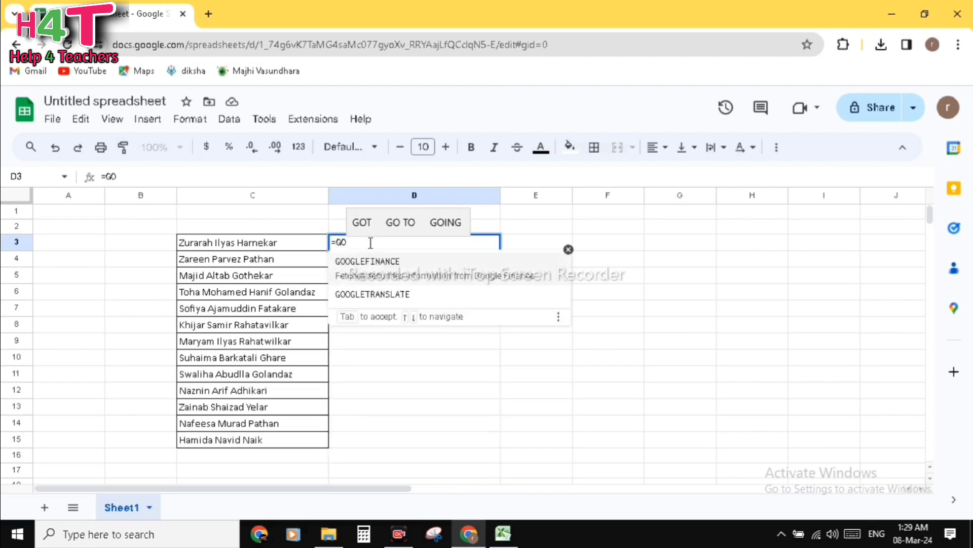
{"action": "left_click", "coordinate": [389, 294]}
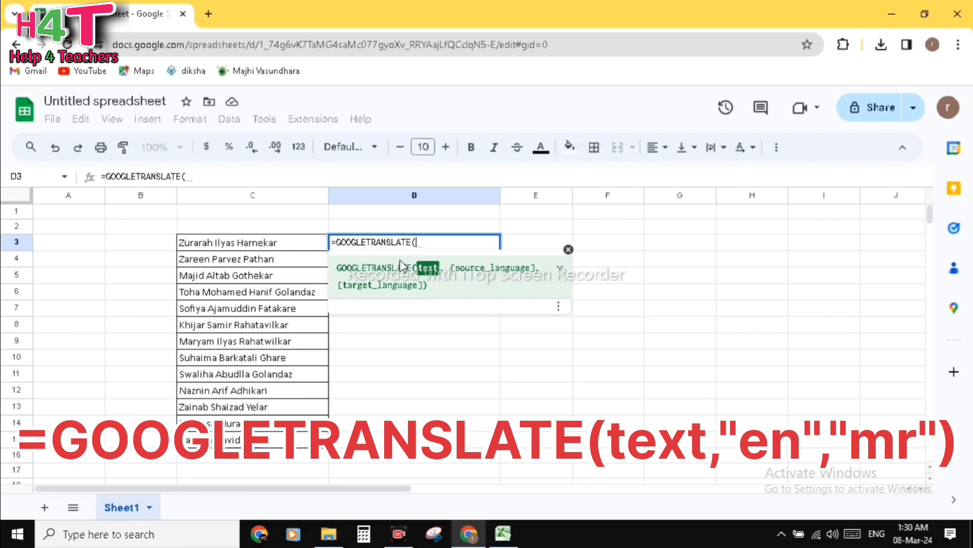
{"action": "left_click", "coordinate": [248, 247]}
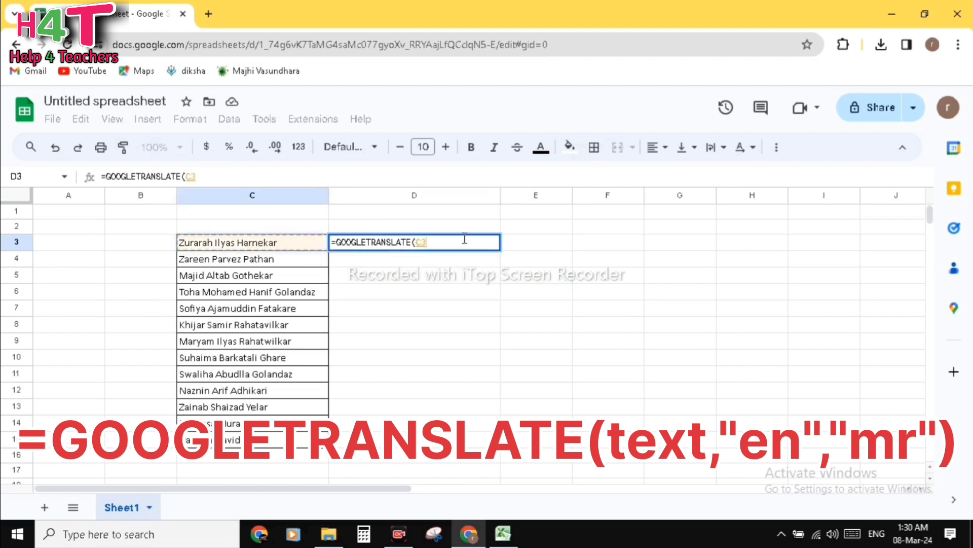
{"action": "type", "text": ","}
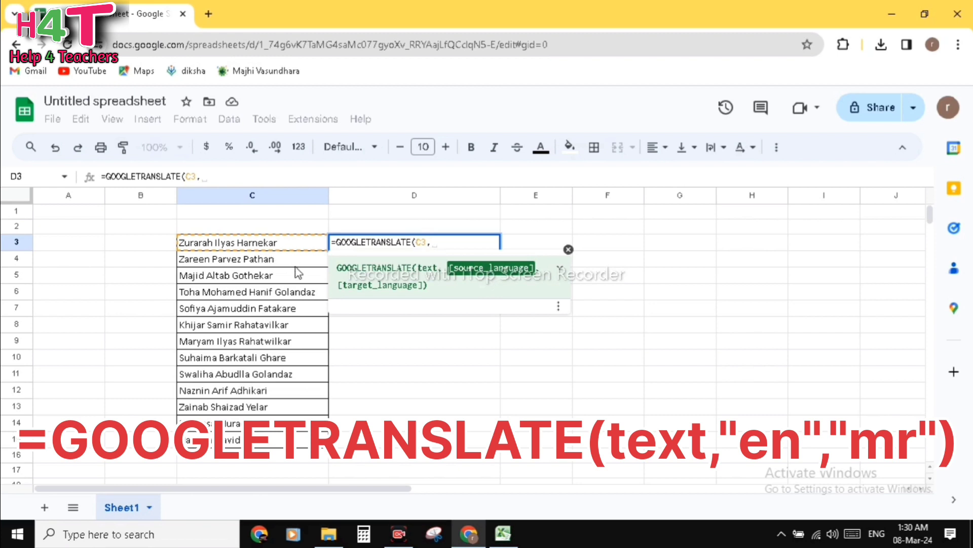
{"action": "type", "text": "\""}
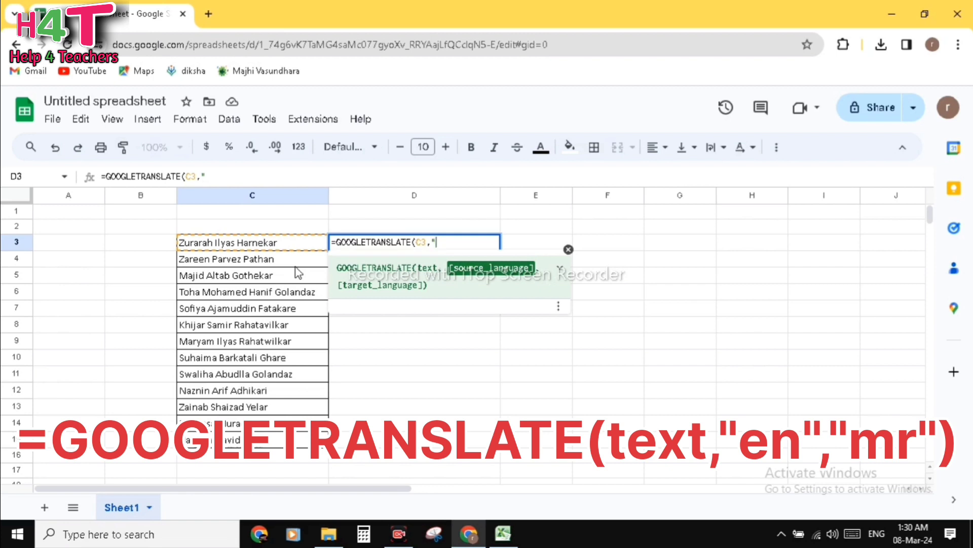
{"action": "type", "text": "en"}
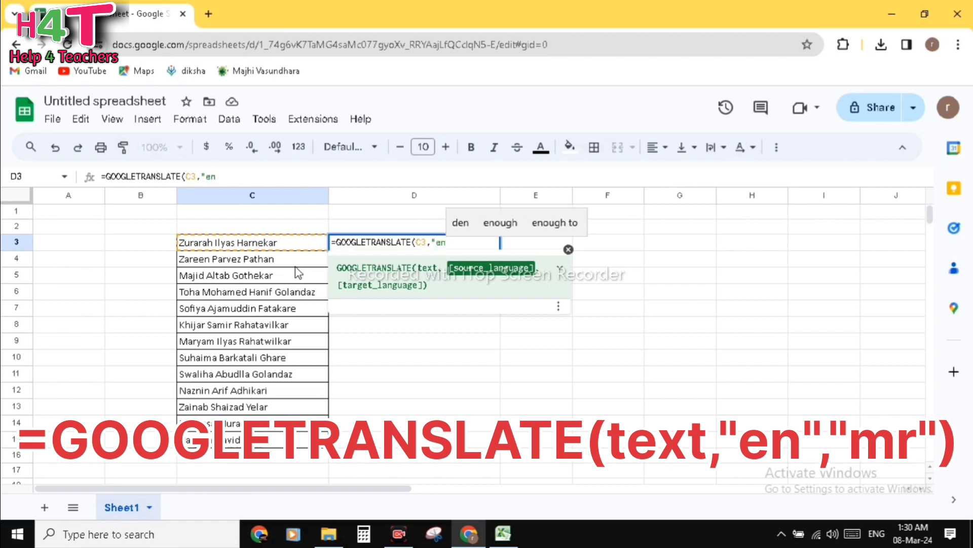
{"action": "type", "text": "\""}
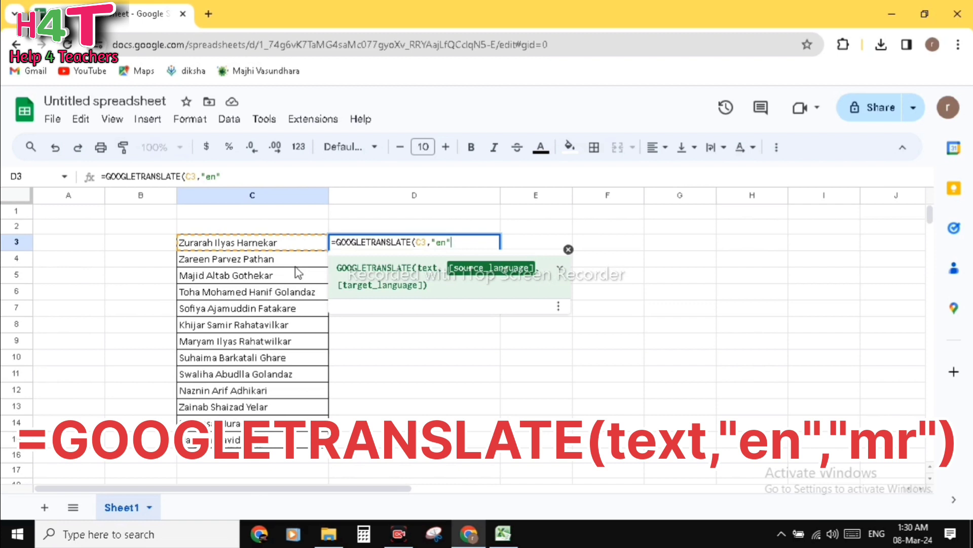
{"action": "type", "text": ","}
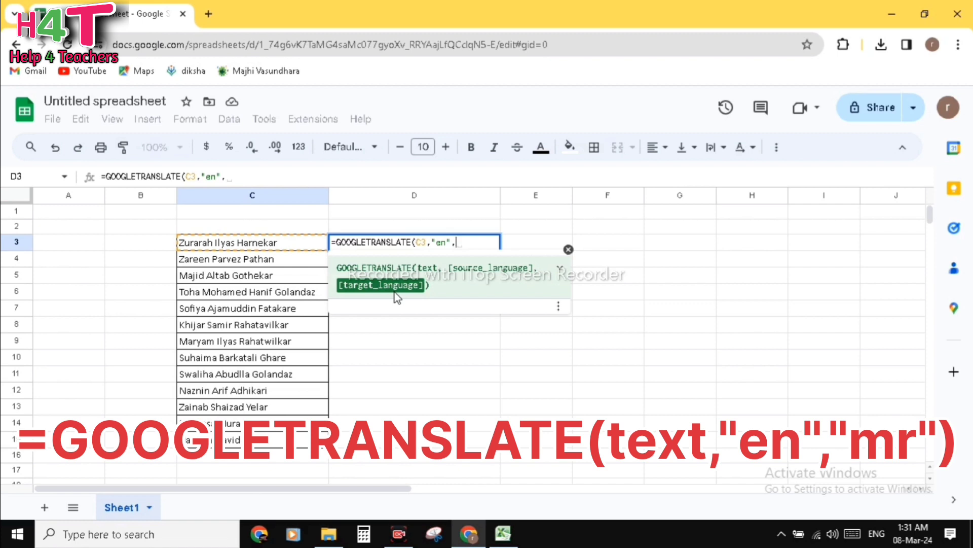
{"action": "type", "text": "\""}
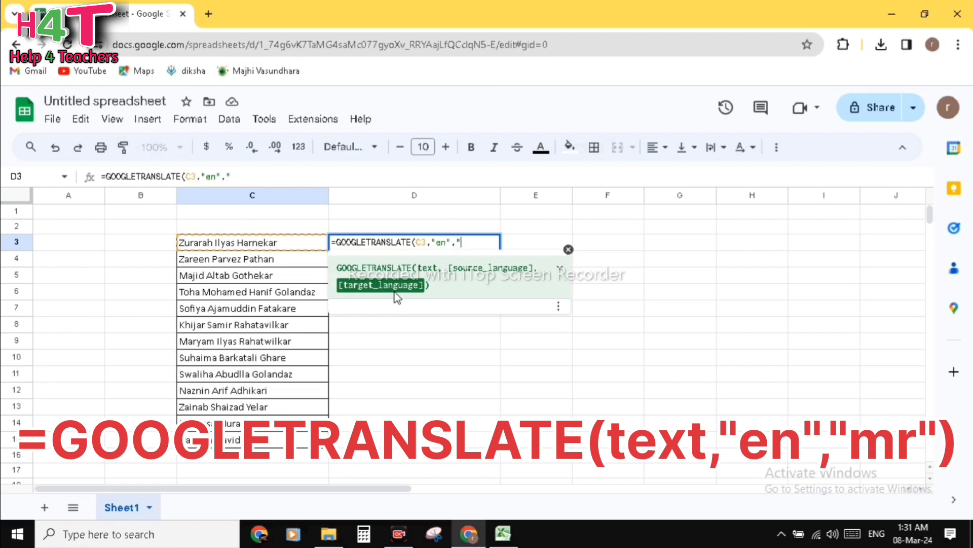
{"action": "type", "text": "mr"}
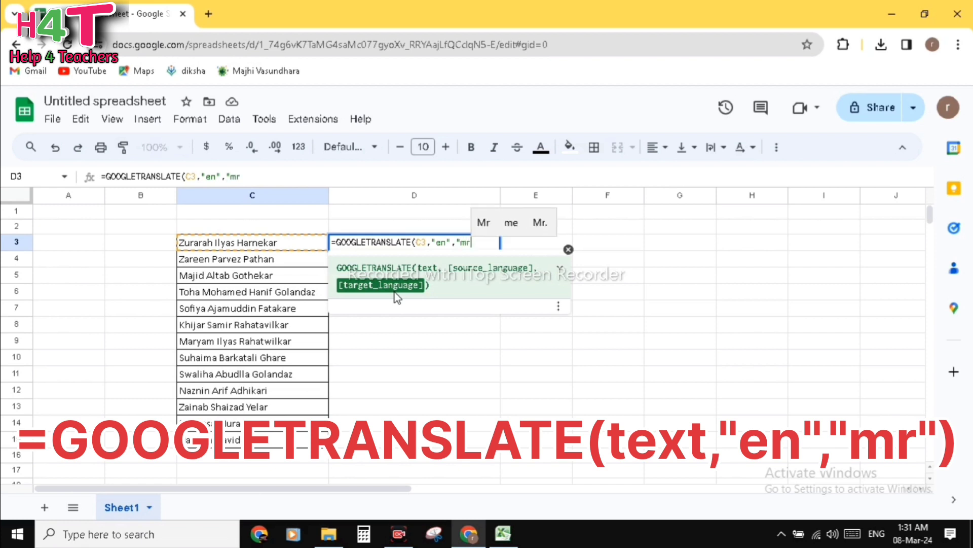
{"action": "type", "text": "\""}
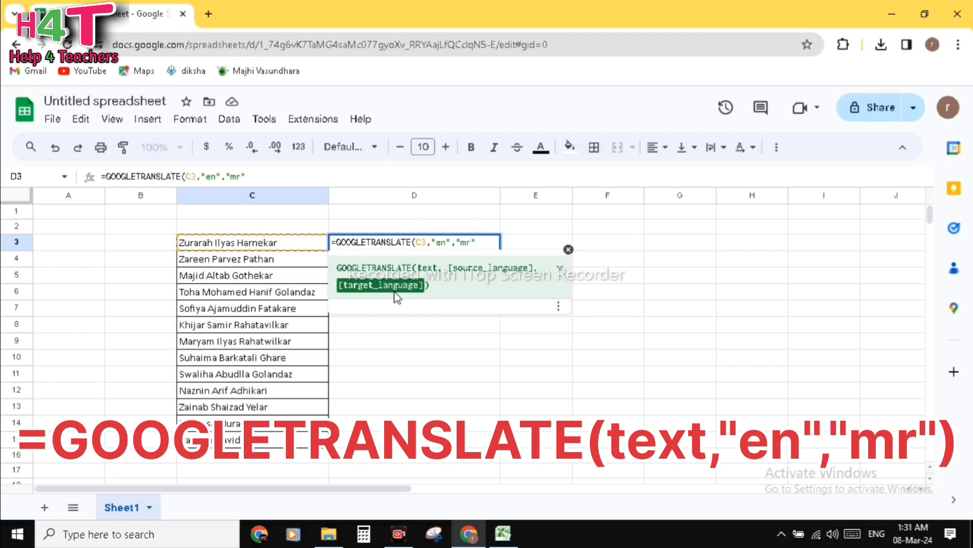
{"action": "key", "text": "Return"}
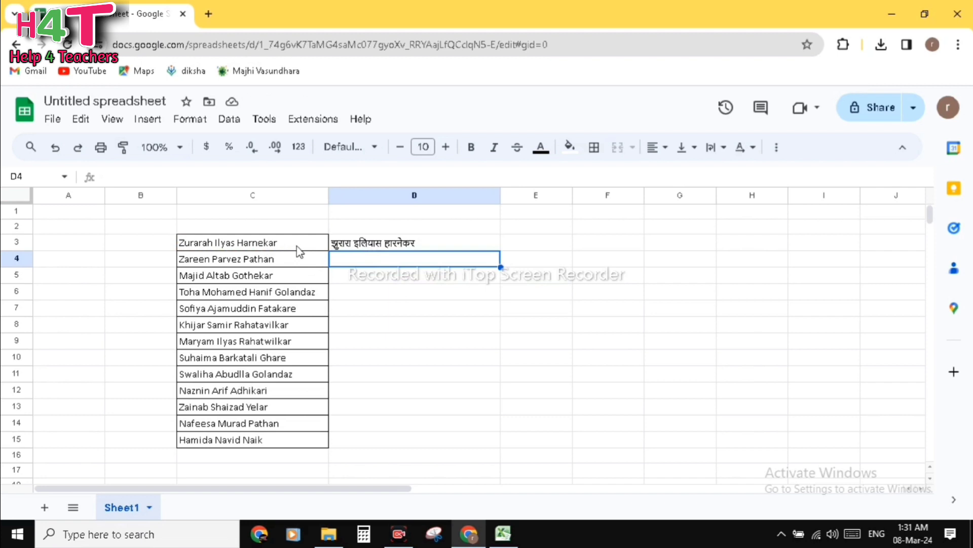
Fill the translation formula from D3 down to D15 for the remaining student names.
{"action": "left_click", "coordinate": [393, 245]}
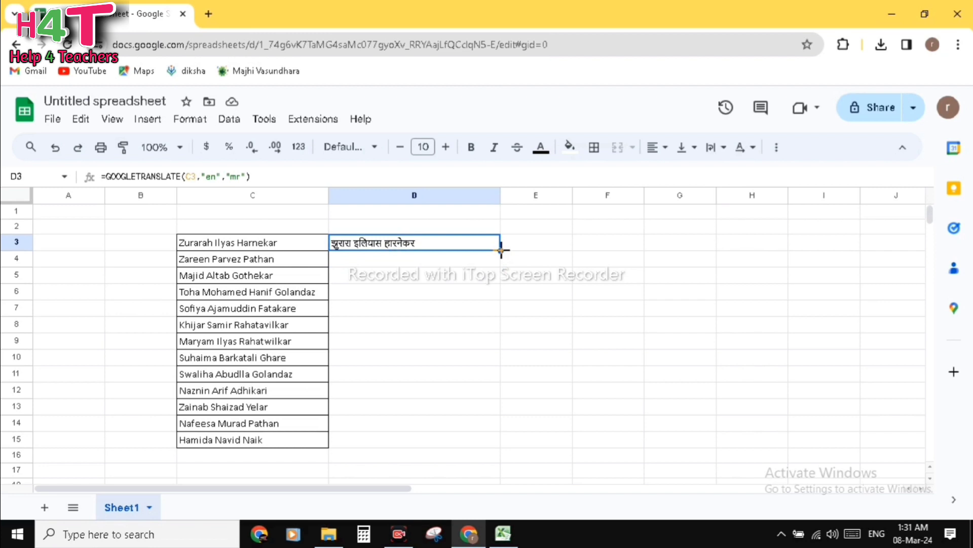
{"action": "left_click_drag", "start_coordinate": [501, 250], "coordinate": [497, 361]}
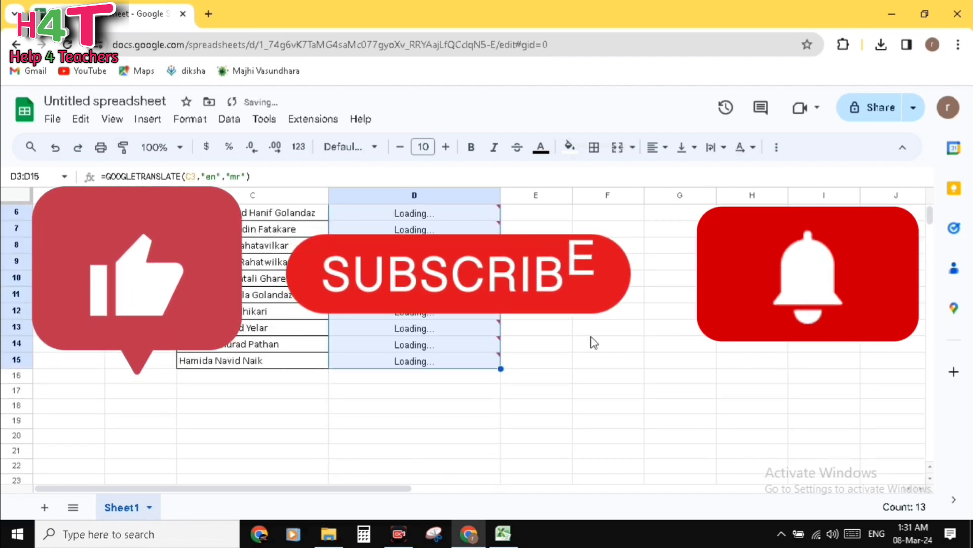
{"action": "scroll", "coordinate": [593, 343], "scroll_direction": "up", "scroll_amount": 1}
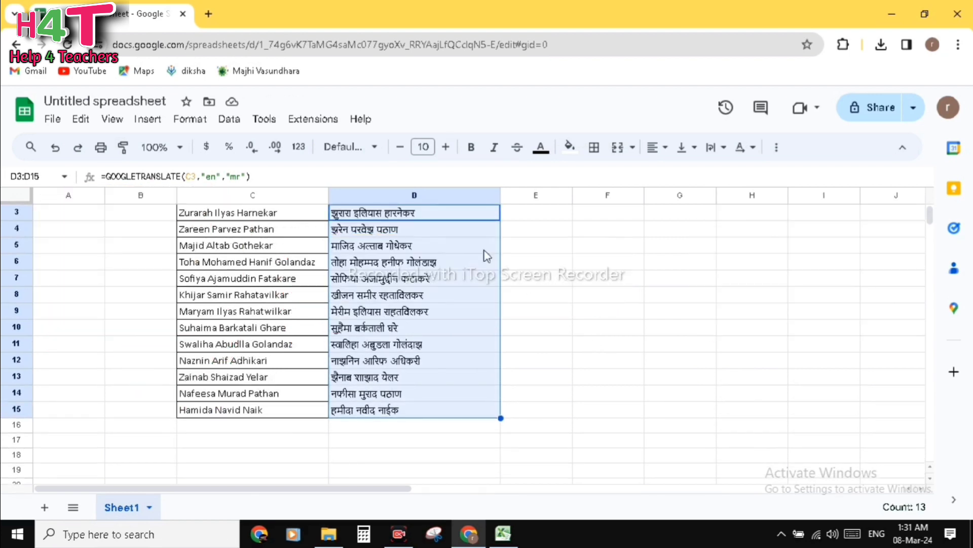
Copy the translated Marathi names in cells D3:D15.
{"action": "left_click", "coordinate": [439, 249]}
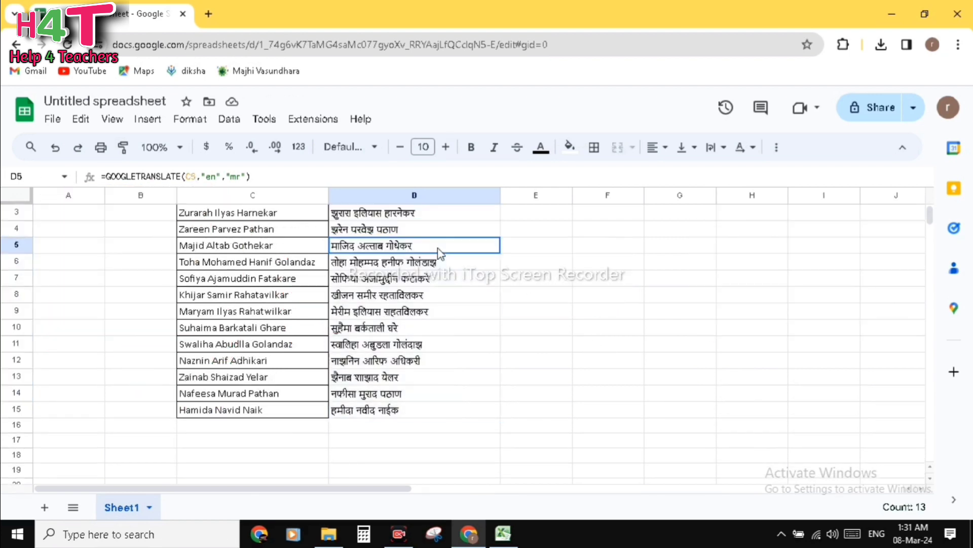
{"action": "left_click", "coordinate": [430, 212]}
{"action": "left_click_drag", "start_coordinate": [430, 211], "coordinate": [430, 413]}
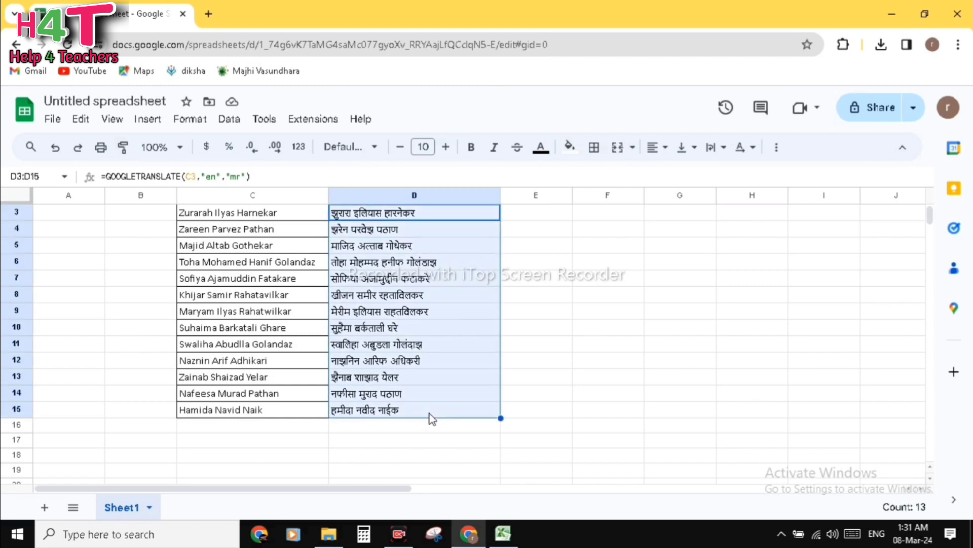
{"action": "key", "text": "ctrl+c"}
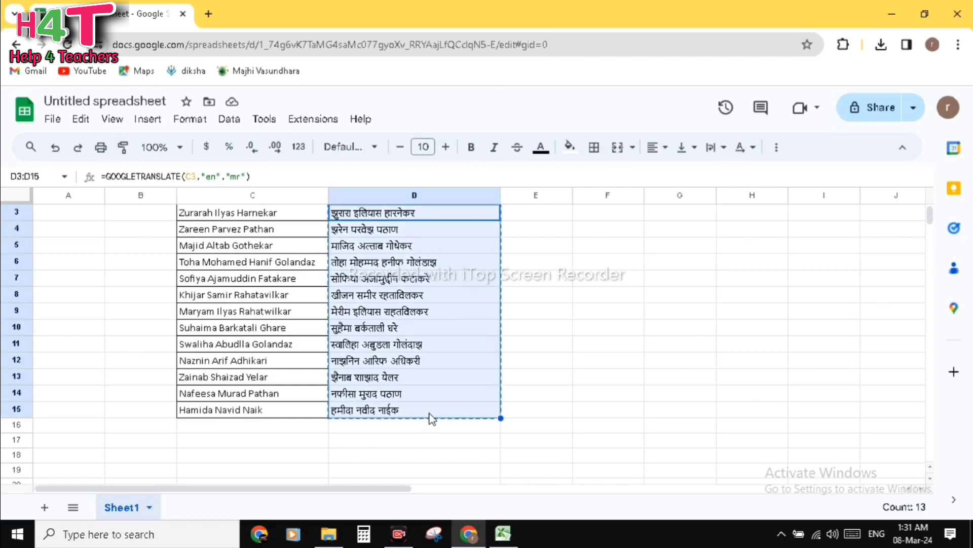
Switch to the Excel student database and paste the copied Marathi names into the Students Name In Marathi column, starting at B4.
{"action": "left_click", "coordinate": [502, 533]}
{"action": "scroll", "coordinate": [389, 370], "scroll_direction": "up", "scroll_amount": 3}
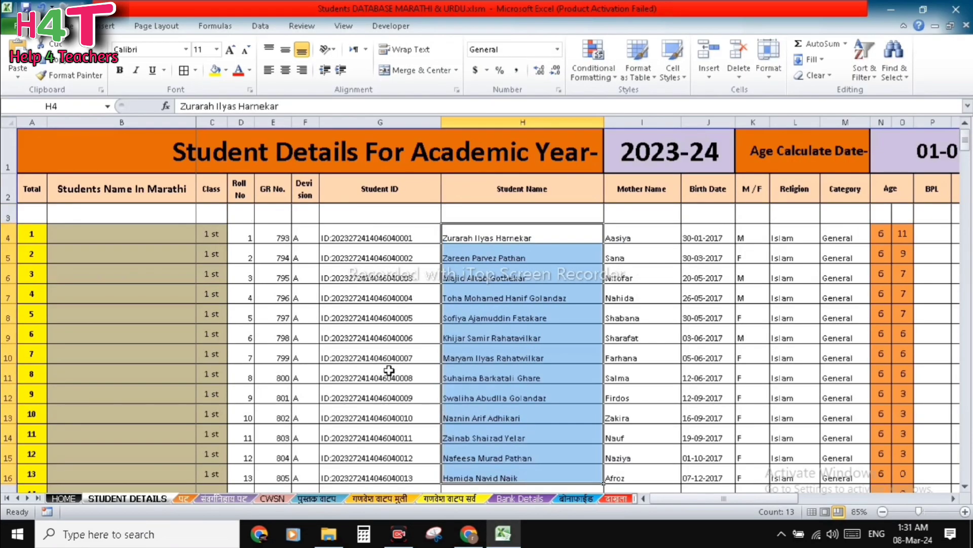
{"action": "left_click", "coordinate": [144, 236]}
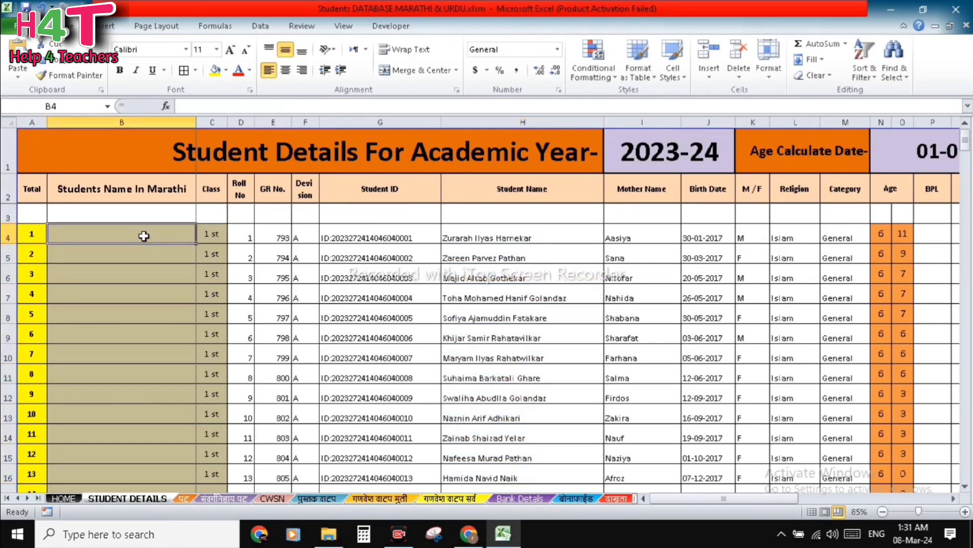
{"action": "key", "text": "ctrl+v"}
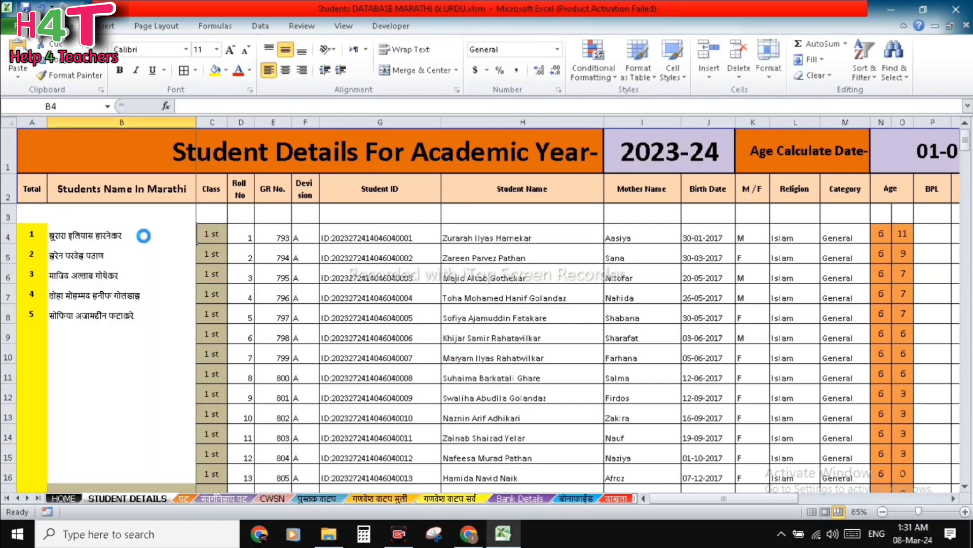
{"action": "left_click", "coordinate": [149, 310]}
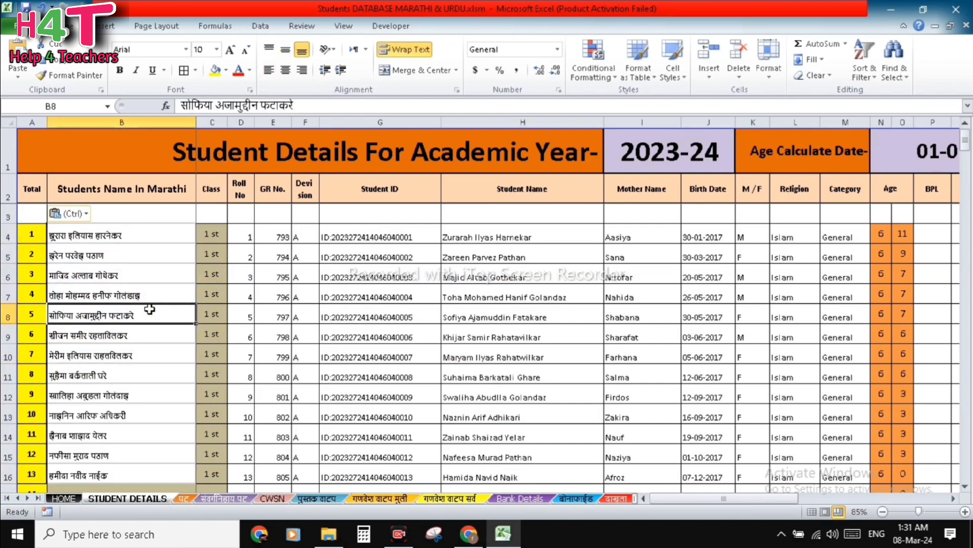
{"action": "scroll", "coordinate": [150, 309], "scroll_direction": "down", "scroll_amount": 1}
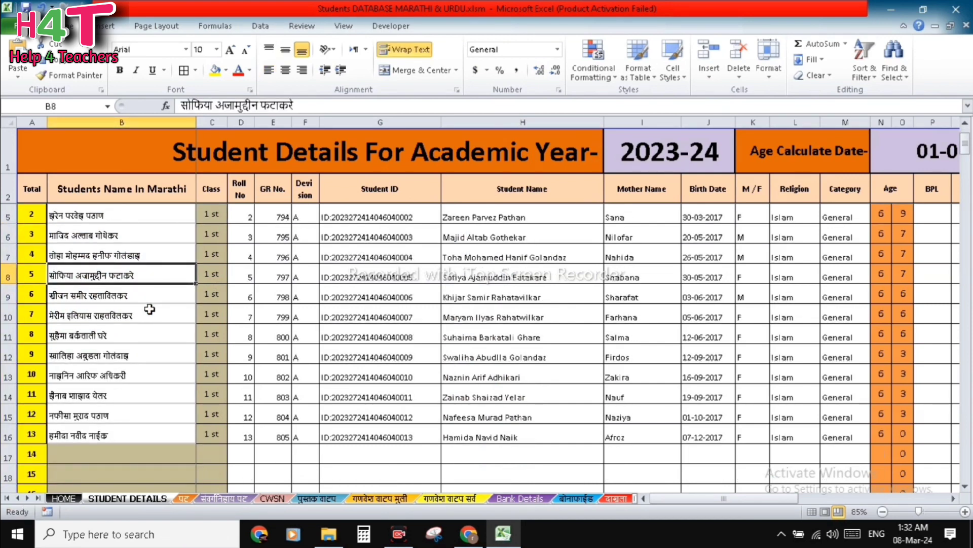
{"action": "scroll", "coordinate": [149, 310], "scroll_direction": "up", "scroll_amount": 1}
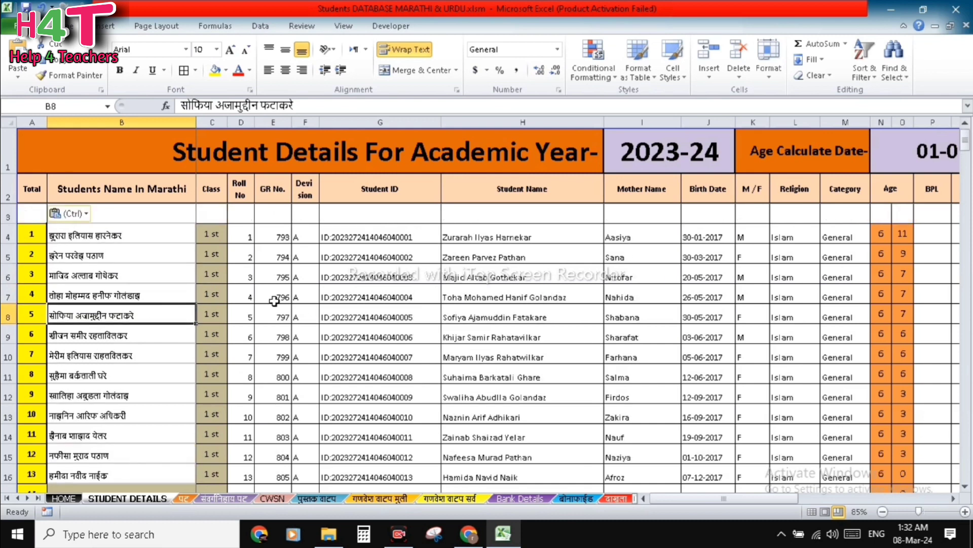
Apply a darker tan fill color to the pasted Marathi names in cells B4:B16.
{"action": "left_click_drag", "start_coordinate": [163, 235], "coordinate": [147, 490]}
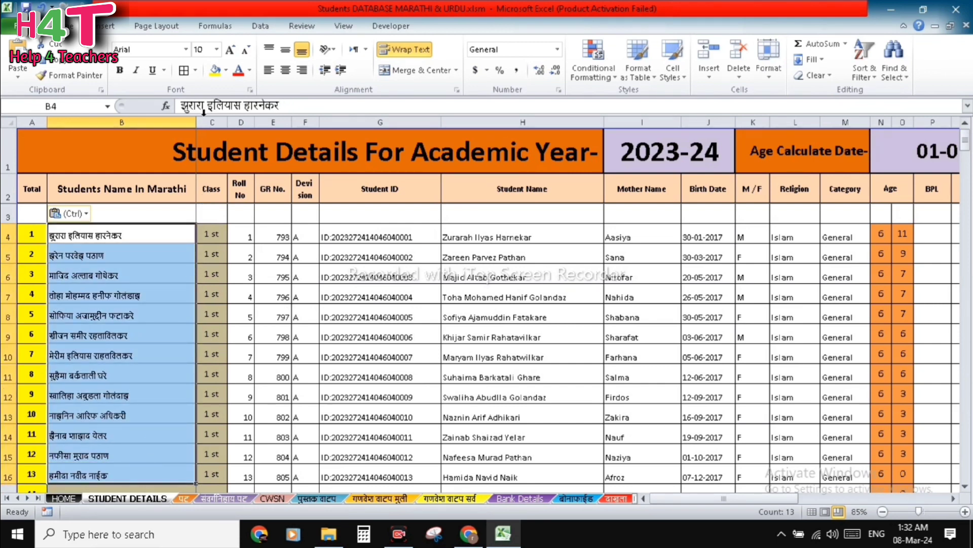
{"action": "left_click", "coordinate": [226, 71]}
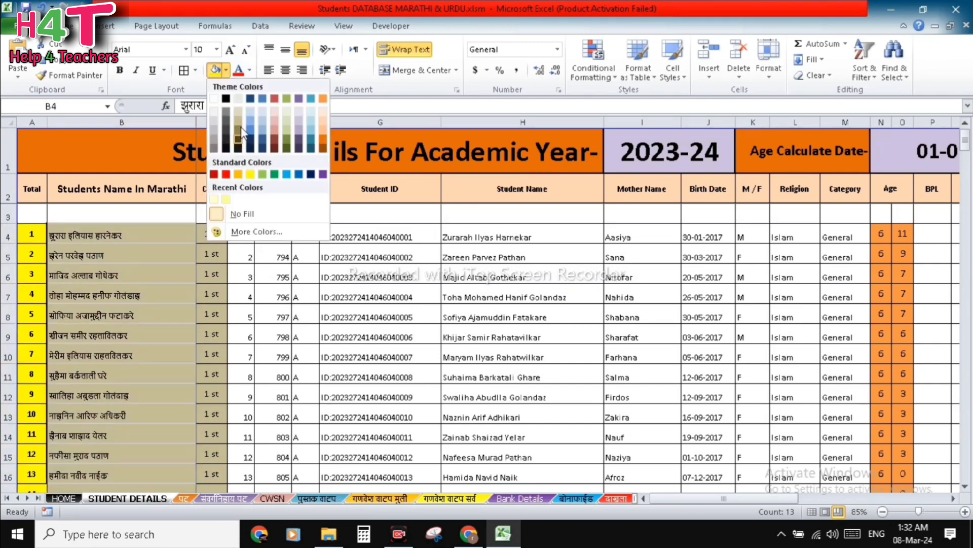
{"action": "left_click", "coordinate": [238, 130]}
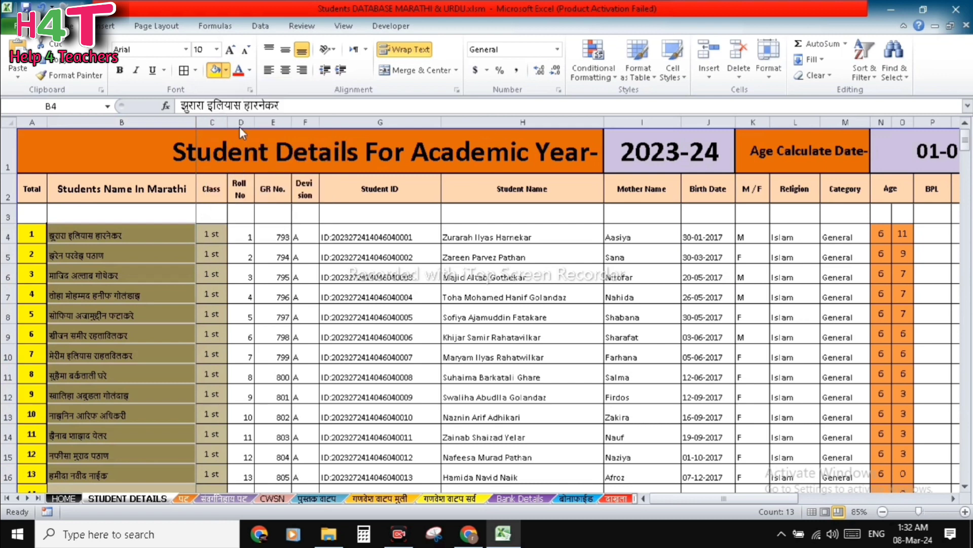
{"action": "left_click", "coordinate": [340, 338]}
{"action": "scroll", "coordinate": [269, 337], "scroll_direction": "down", "scroll_amount": 2}
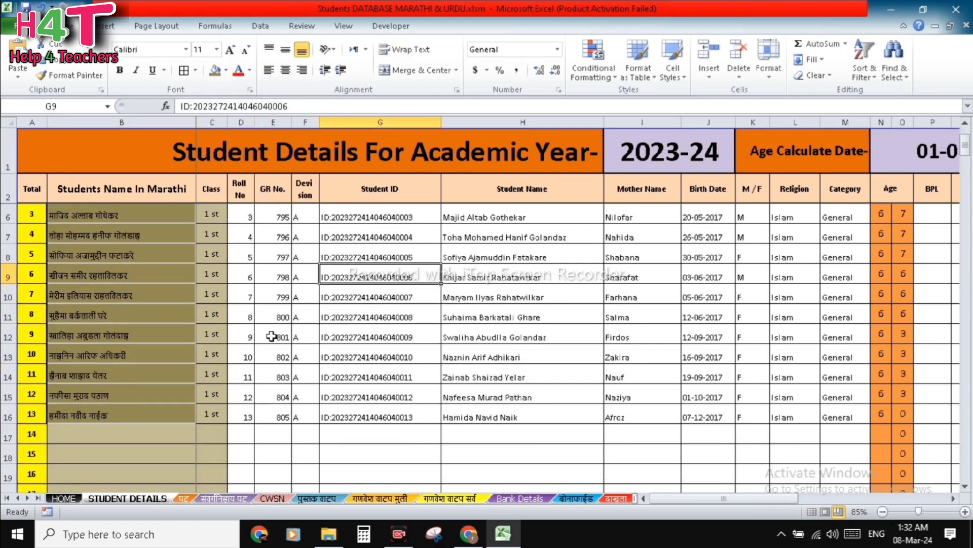
{"action": "left_click", "coordinate": [307, 376]}
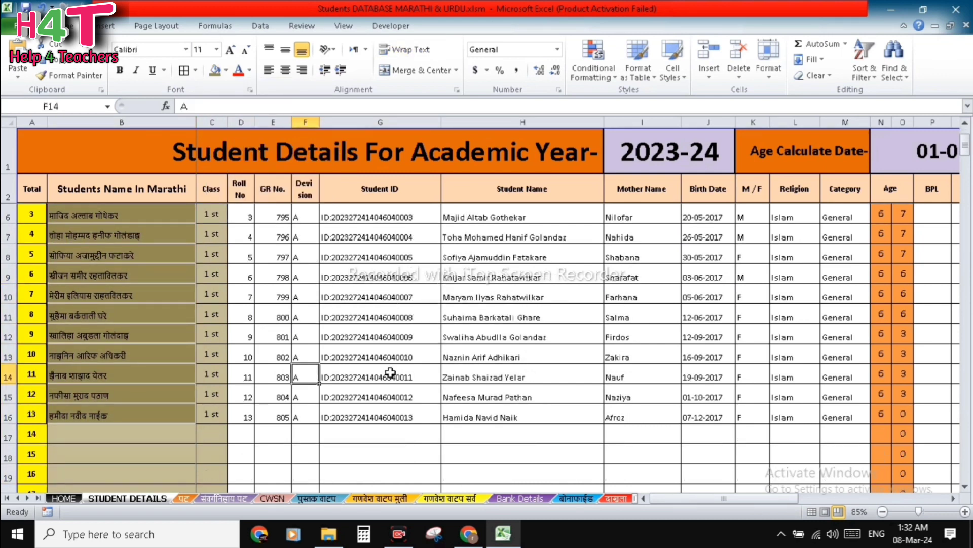
{"action": "scroll", "coordinate": [390, 374], "scroll_direction": "up", "scroll_amount": 1}
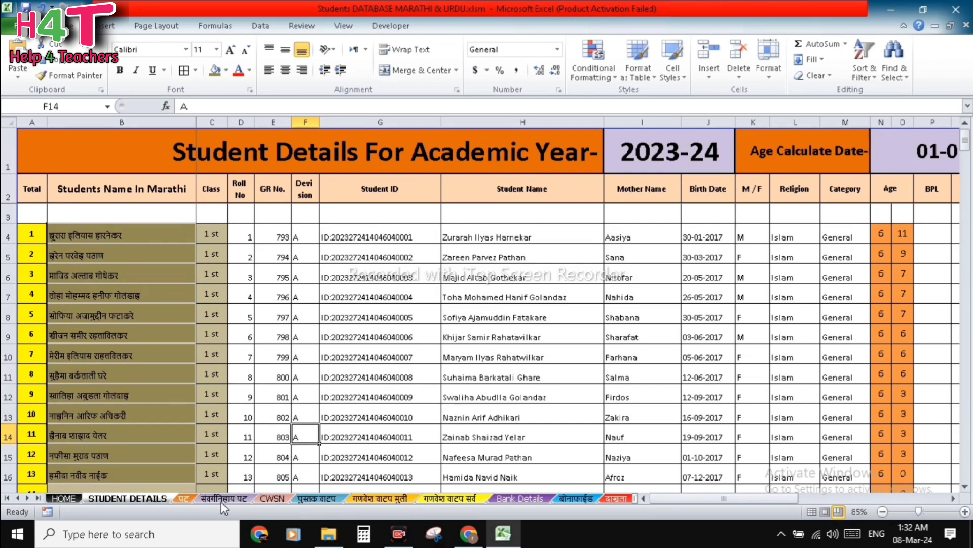
Review the class-wise gender counts on the पट sheet and the category-wise student counts on the sheet after it.
{"action": "left_click", "coordinate": [183, 499]}
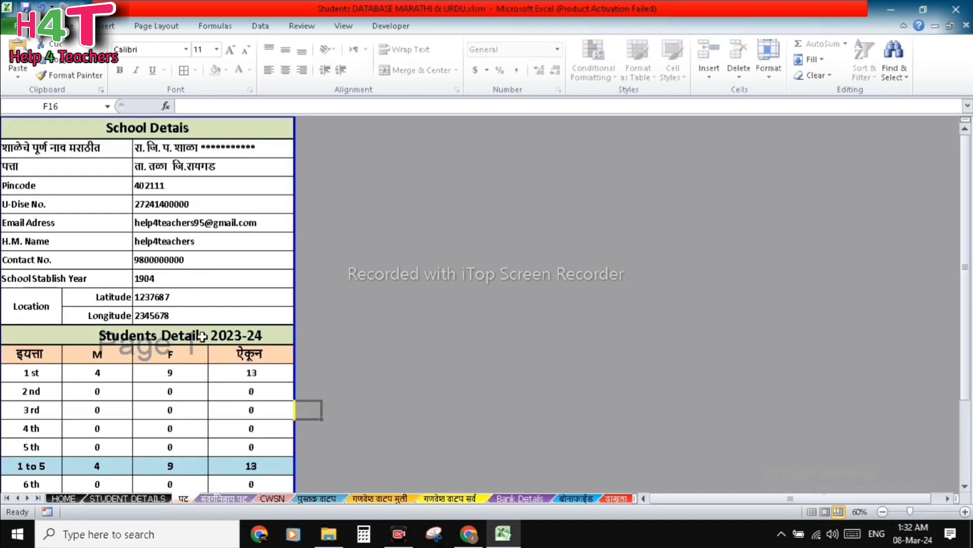
{"action": "scroll", "coordinate": [204, 366], "scroll_direction": "down", "scroll_amount": 1}
{"action": "scroll", "coordinate": [204, 365], "scroll_direction": "down", "scroll_amount": 1}
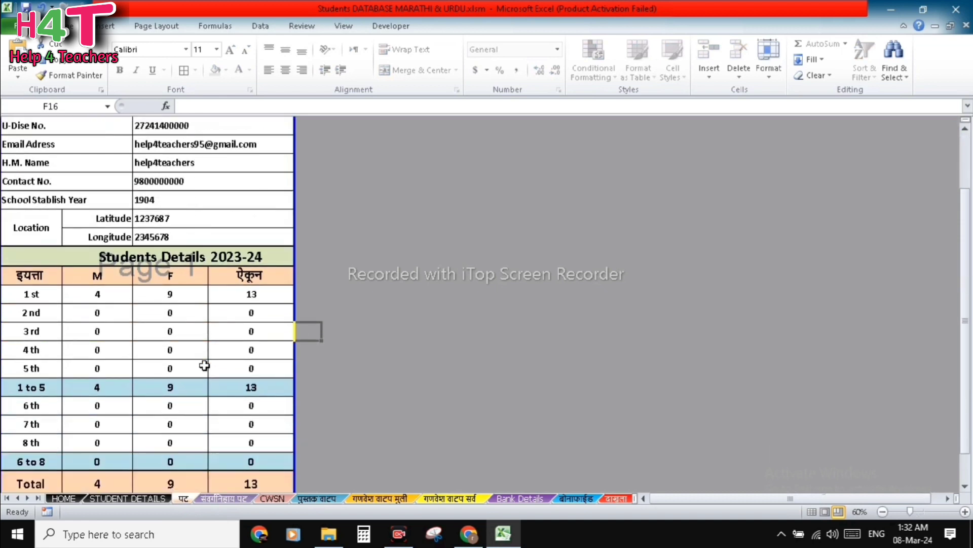
{"action": "scroll", "coordinate": [204, 365], "scroll_direction": "up", "scroll_amount": 2}
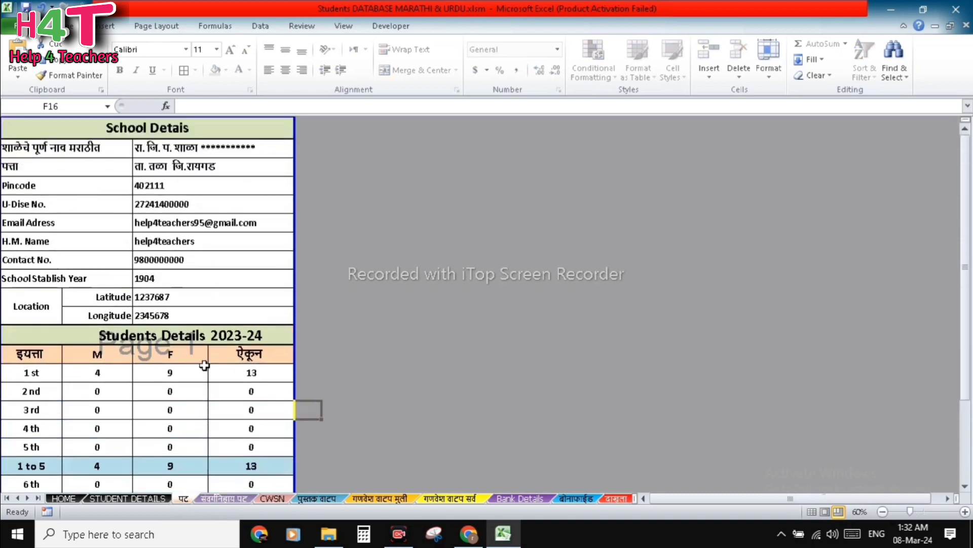
{"action": "left_click", "coordinate": [237, 500]}
{"action": "scroll", "coordinate": [338, 394], "scroll_direction": "up", "scroll_amount": 2}
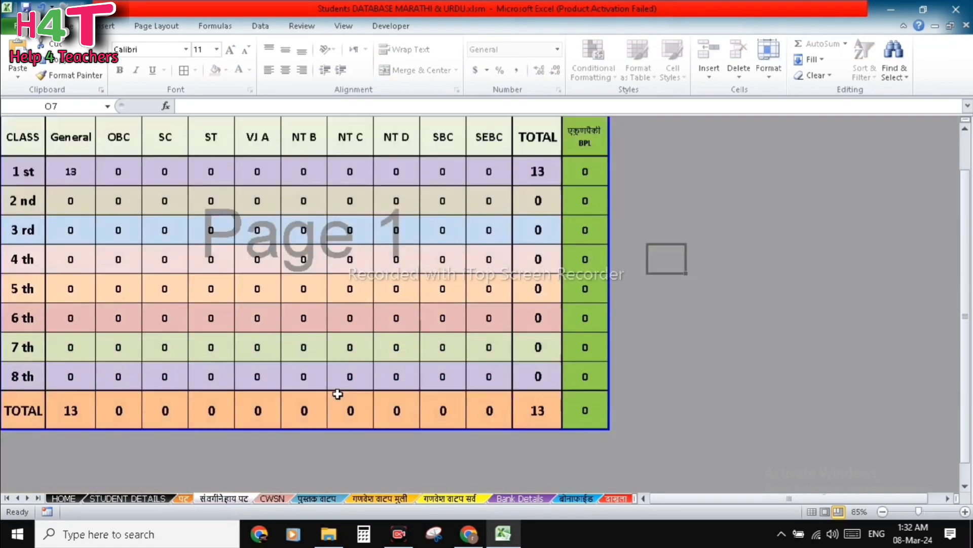
{"action": "scroll", "coordinate": [338, 394], "scroll_direction": "up", "scroll_amount": 1}
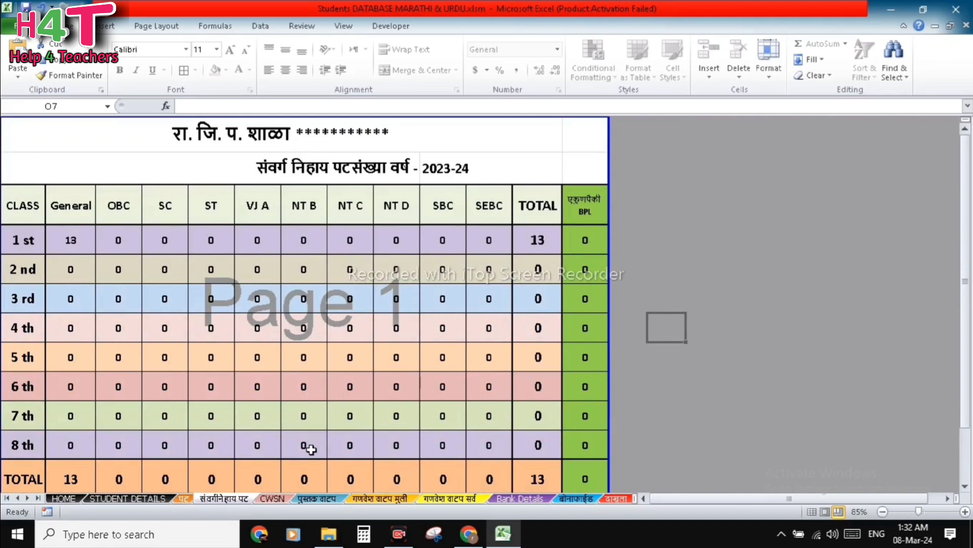
Extend the serial numbers on the CWSN sheet from A18 down to A26 as a series, 16 to 23.
{"action": "left_click", "coordinate": [272, 499]}
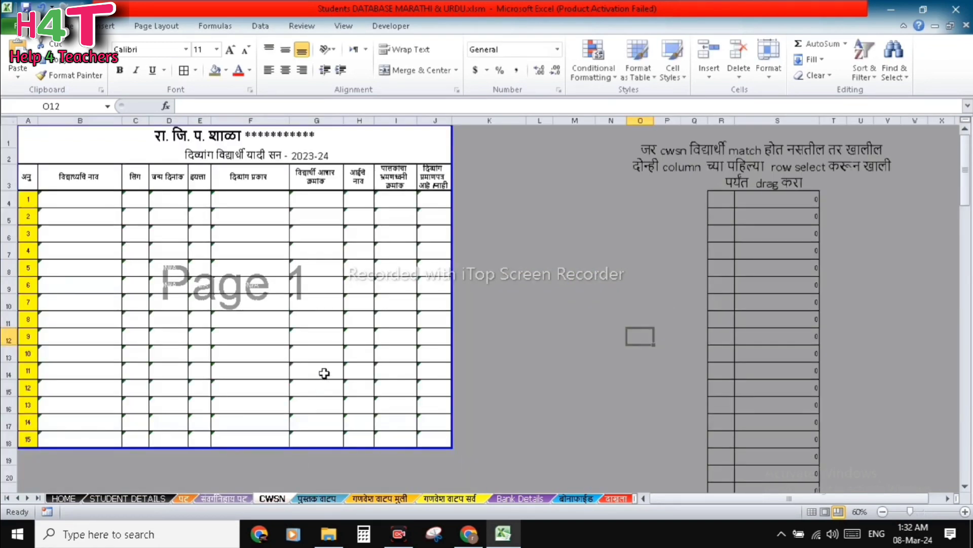
{"action": "scroll", "coordinate": [322, 373], "scroll_direction": "down", "scroll_amount": 1}
{"action": "scroll", "coordinate": [322, 373], "scroll_direction": "up", "scroll_amount": 1}
{"action": "scroll", "coordinate": [100, 432], "scroll_direction": "down", "scroll_amount": 2}
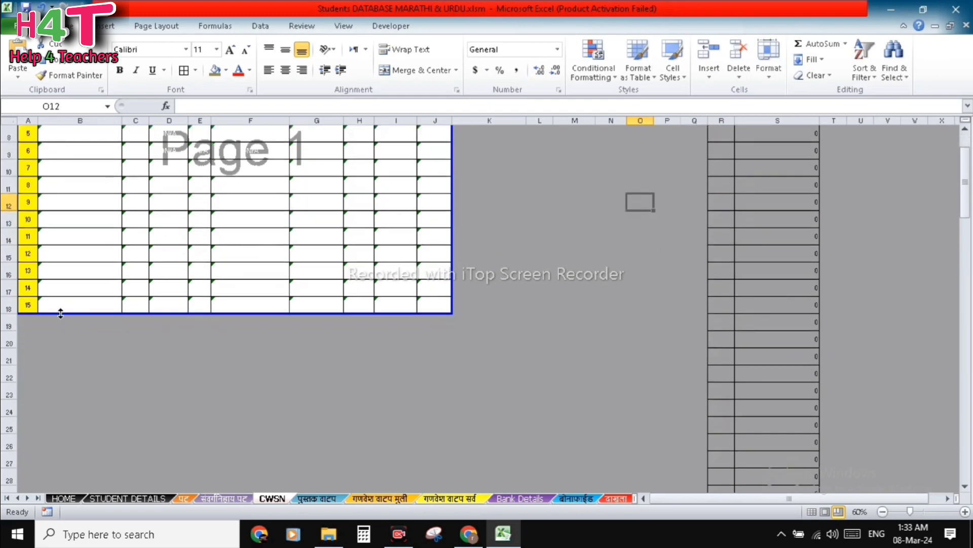
{"action": "left_click", "coordinate": [29, 304]}
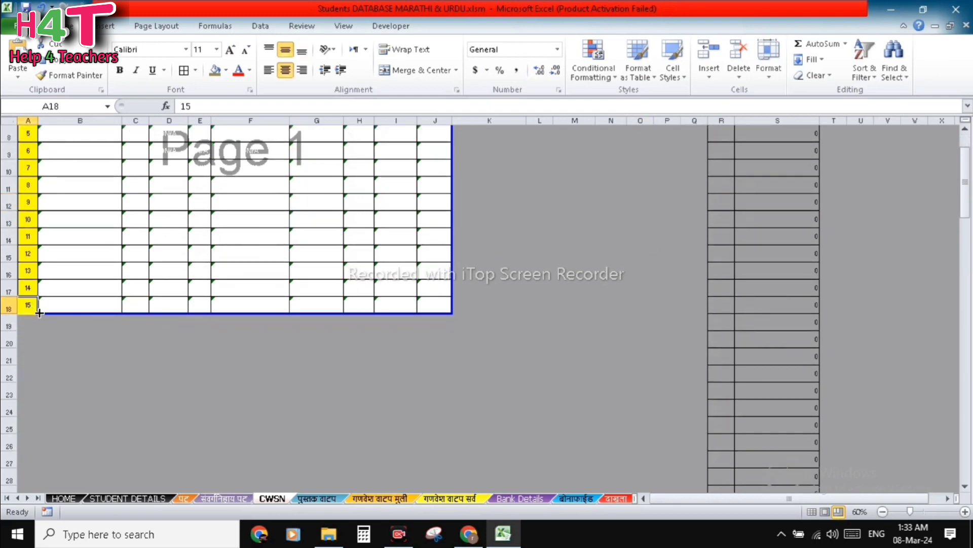
{"action": "left_click_drag", "start_coordinate": [39, 313], "coordinate": [38, 449]}
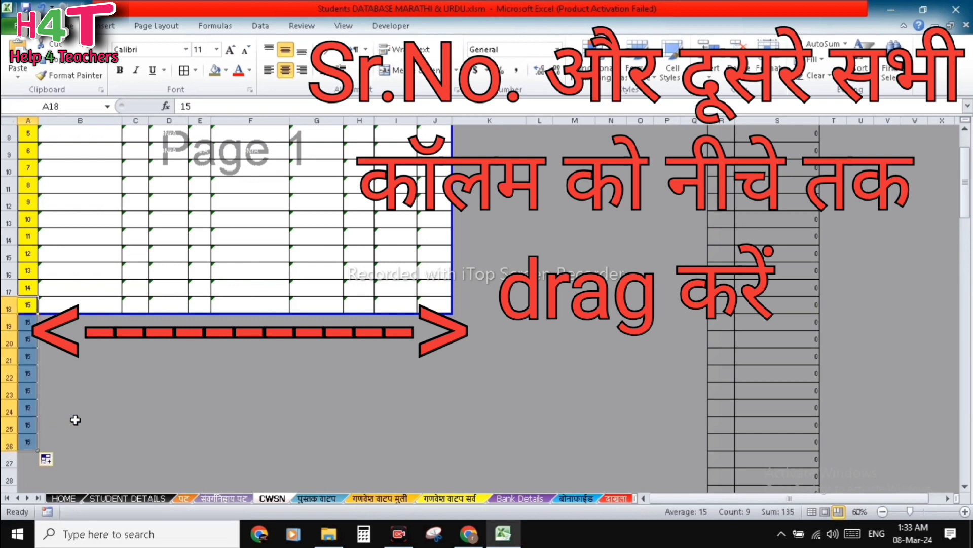
{"action": "left_click", "coordinate": [59, 459]}
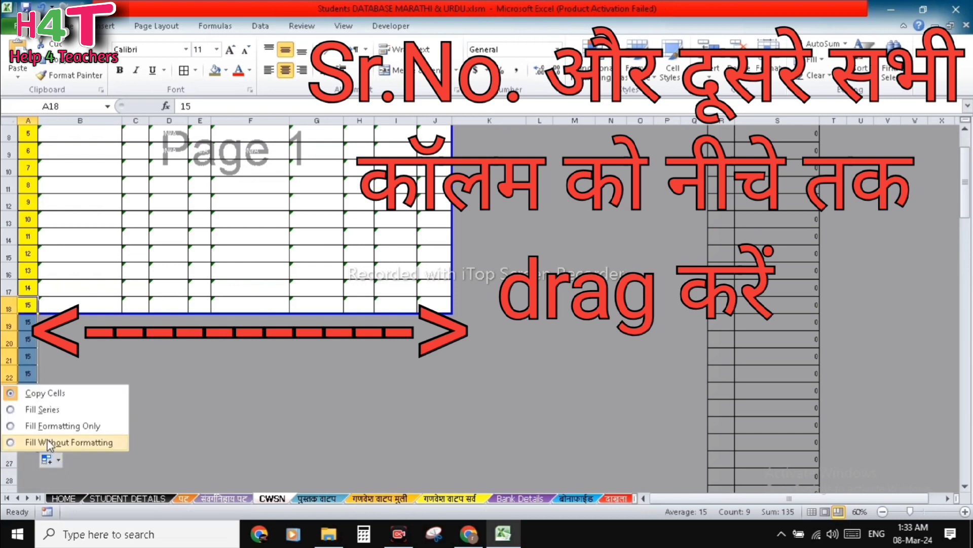
{"action": "left_click", "coordinate": [50, 407]}
{"action": "left_click", "coordinate": [132, 421]}
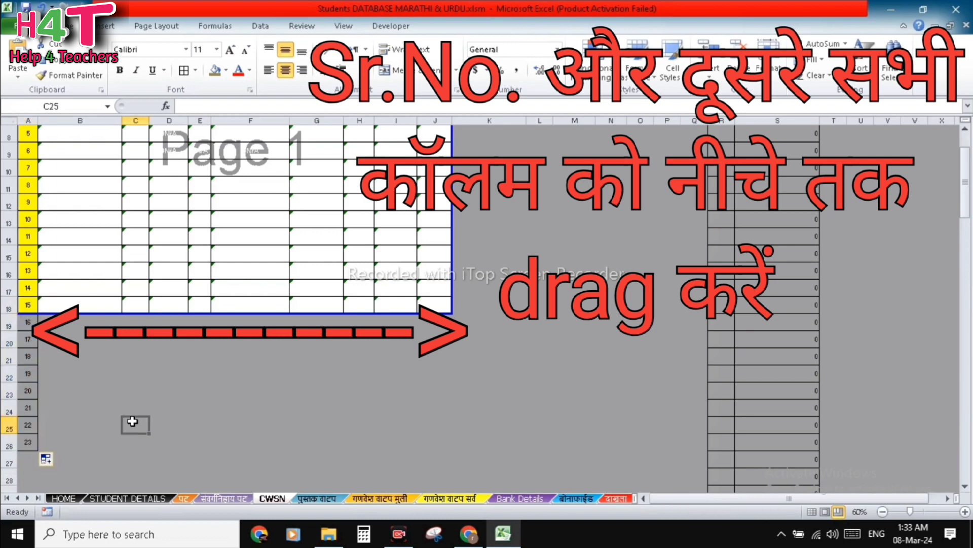
{"action": "scroll", "coordinate": [87, 381], "scroll_direction": "up", "scroll_amount": 1}
{"action": "scroll", "coordinate": [87, 382], "scroll_direction": "up", "scroll_amount": 1}
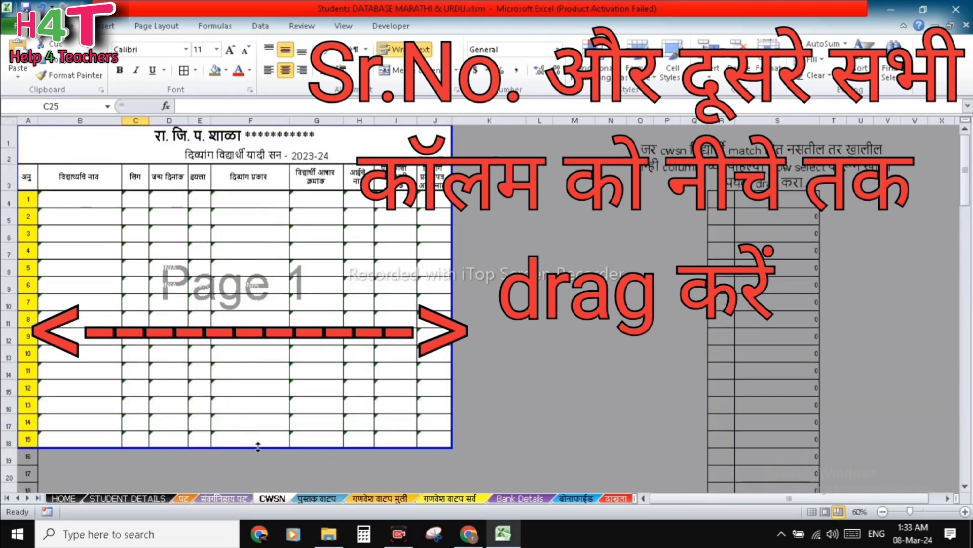
Set the CWSN field to Yes for the second student, in cell R5 of the STUDENT DETAILS sheet.
{"action": "left_click", "coordinate": [127, 499]}
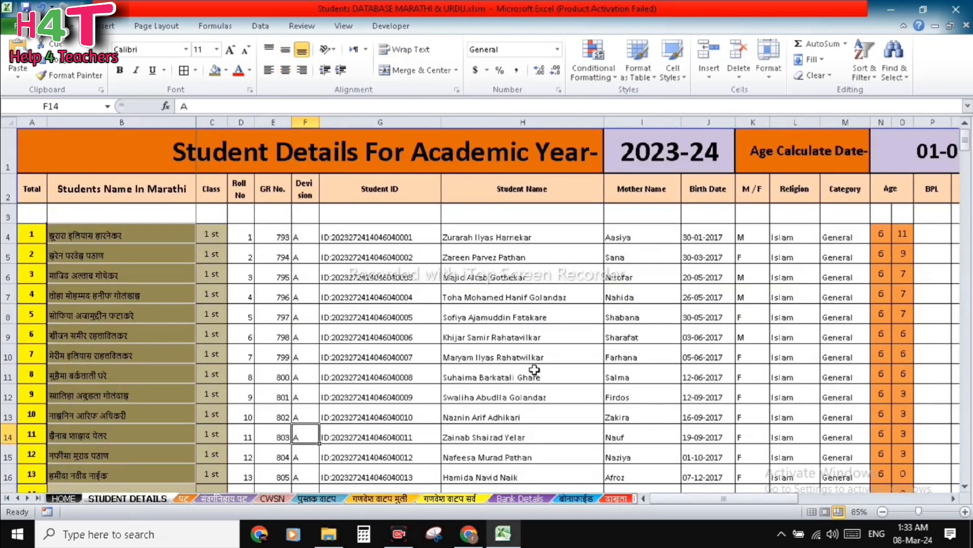
{"action": "scroll", "coordinate": [534, 369], "scroll_direction": "right", "scroll_amount": 5}
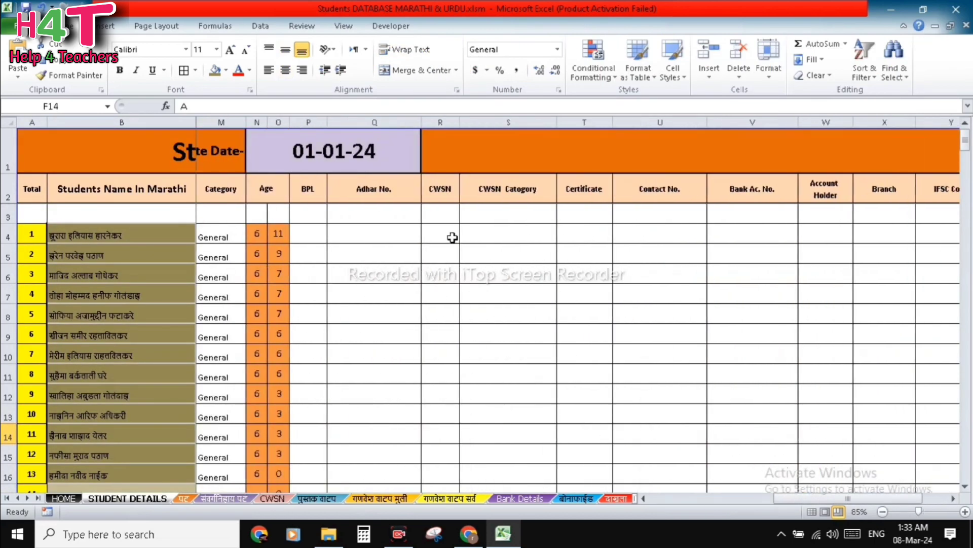
{"action": "left_click", "coordinate": [449, 252]}
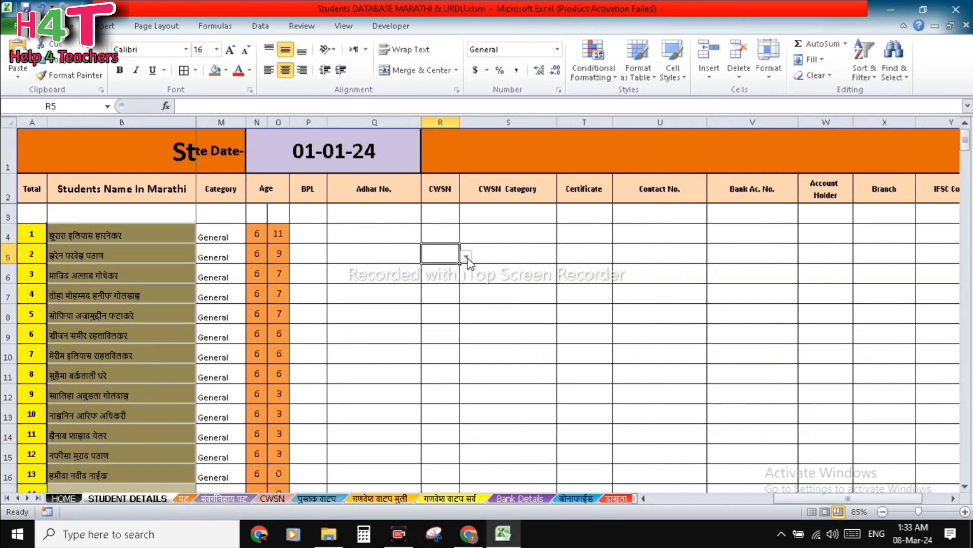
{"action": "left_click", "coordinate": [465, 257]}
{"action": "left_click", "coordinate": [456, 268]}
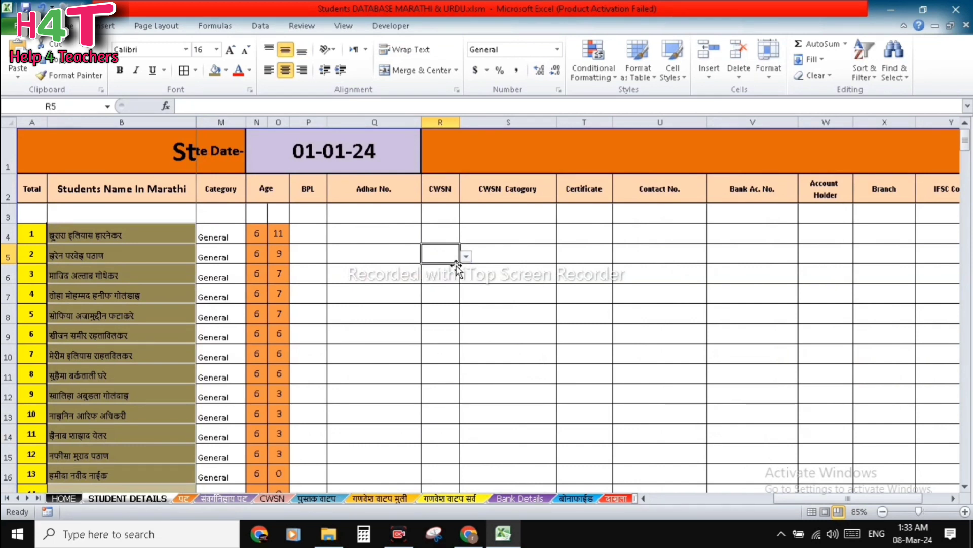
{"action": "left_click", "coordinate": [487, 302]}
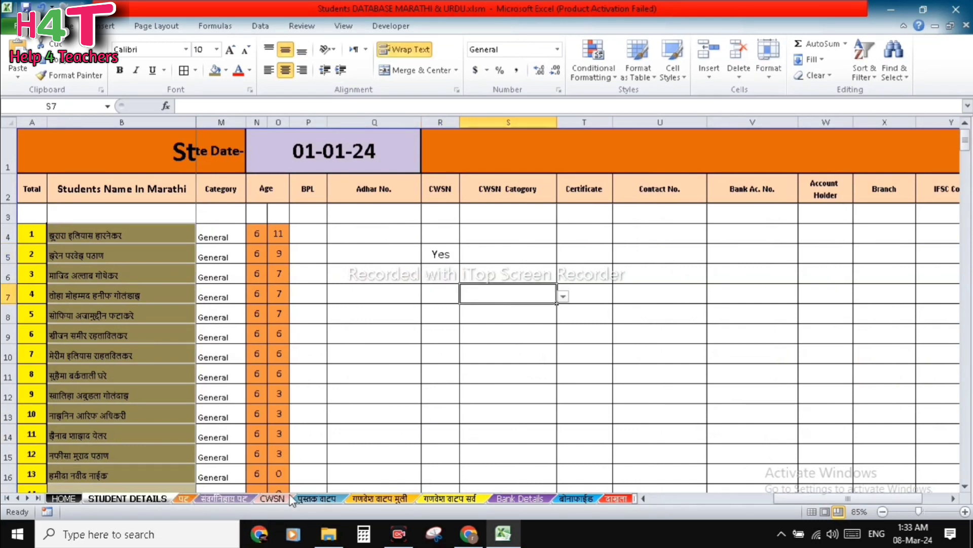
Check the CWSN sheet's student list and extend its print area down to row 26 to include the added serial numbers.
{"action": "left_click", "coordinate": [271, 498]}
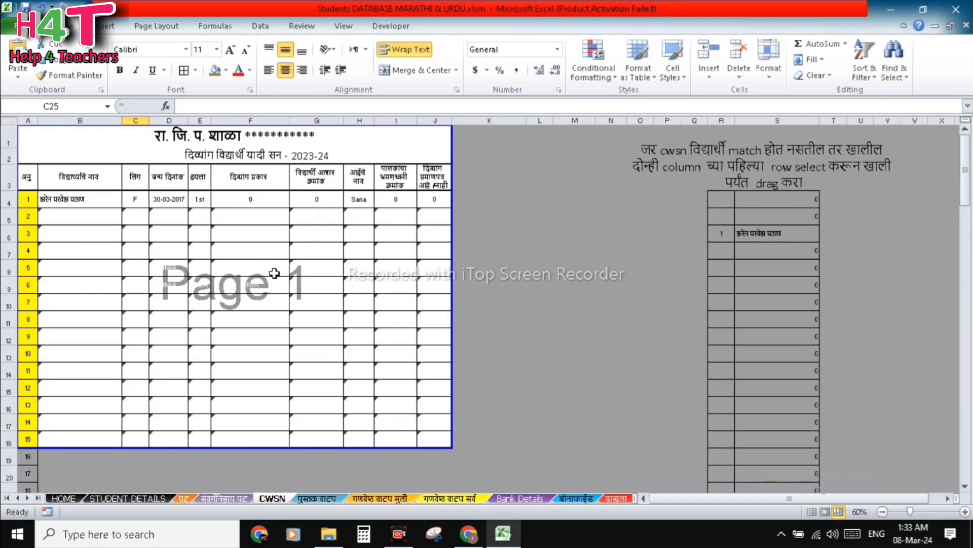
{"action": "scroll", "coordinate": [53, 413], "scroll_direction": "down", "scroll_amount": 1}
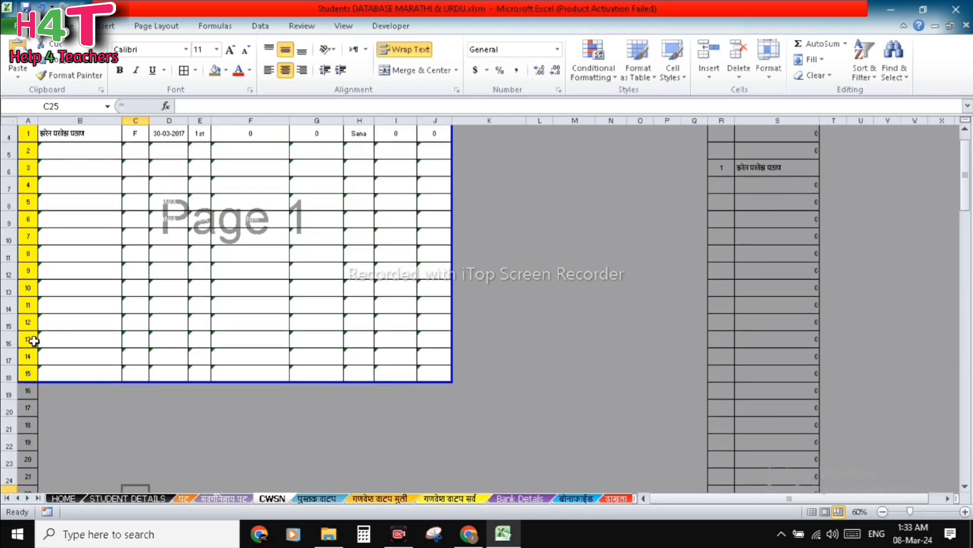
{"action": "scroll", "coordinate": [25, 446], "scroll_direction": "down", "scroll_amount": 2}
{"action": "scroll", "coordinate": [26, 449], "scroll_direction": "down", "scroll_amount": 1}
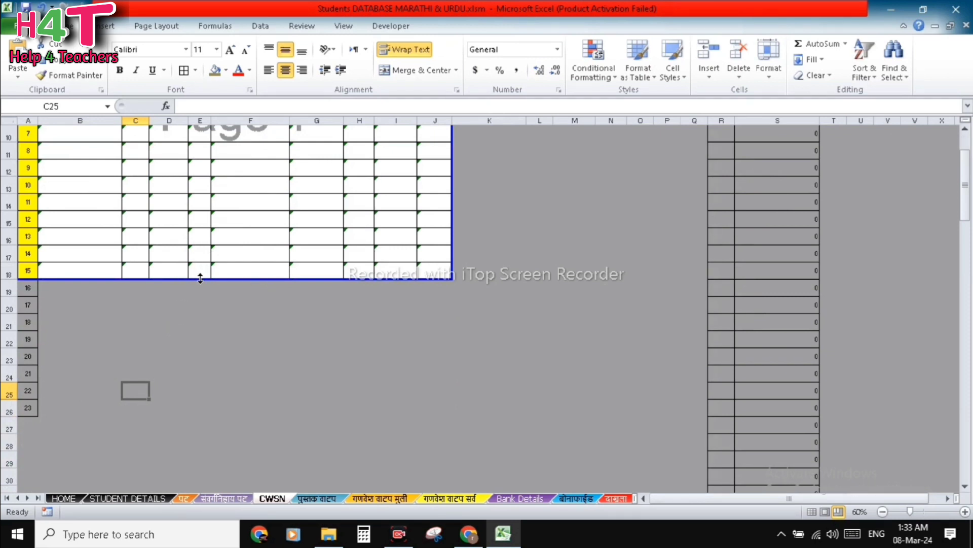
{"action": "left_click_drag", "start_coordinate": [200, 279], "coordinate": [194, 419]}
{"action": "scroll", "coordinate": [314, 376], "scroll_direction": "up", "scroll_amount": 2}
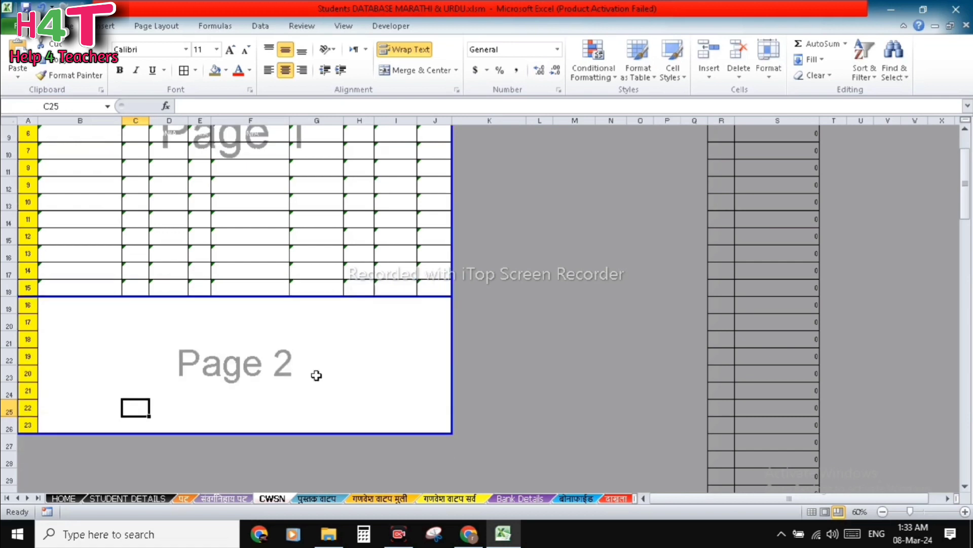
{"action": "scroll", "coordinate": [316, 375], "scroll_direction": "up", "scroll_amount": 2}
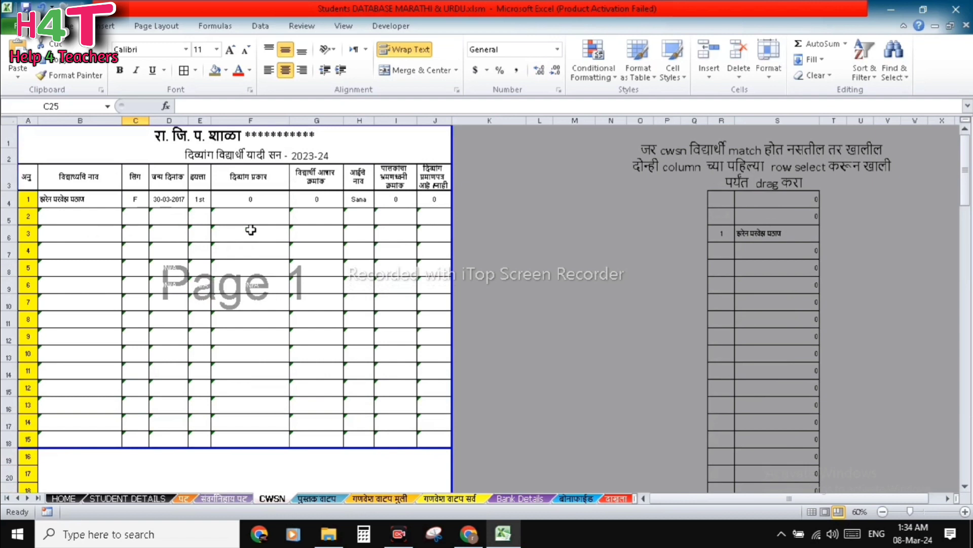
Fill the helper formulas in R4:S4 of the CWSN sheet down both columns and check the student list against them.
{"action": "left_click_drag", "start_coordinate": [724, 199], "coordinate": [794, 204]}
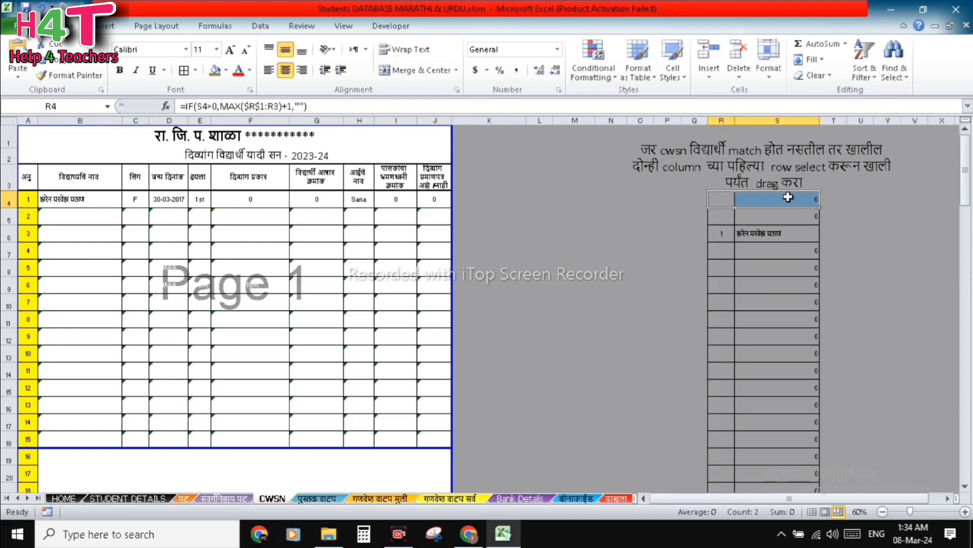
{"action": "left_click", "coordinate": [718, 196]}
{"action": "left_click_drag", "start_coordinate": [717, 197], "coordinate": [774, 195]}
{"action": "left_click_drag", "start_coordinate": [821, 208], "coordinate": [800, 491]}
{"action": "left_click", "coordinate": [855, 357]}
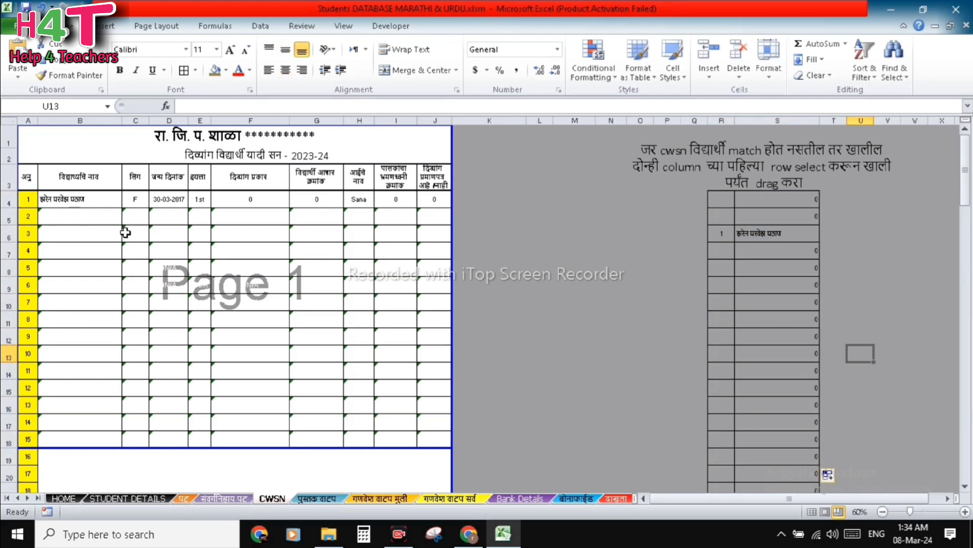
{"action": "scroll", "coordinate": [109, 227], "scroll_direction": "down", "scroll_amount": 1}
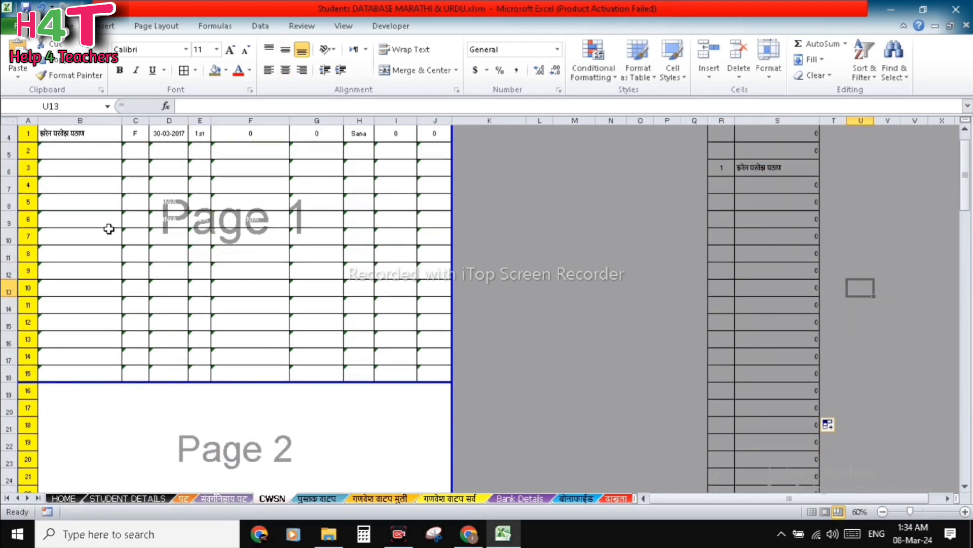
{"action": "scroll", "coordinate": [108, 227], "scroll_direction": "up", "scroll_amount": 1}
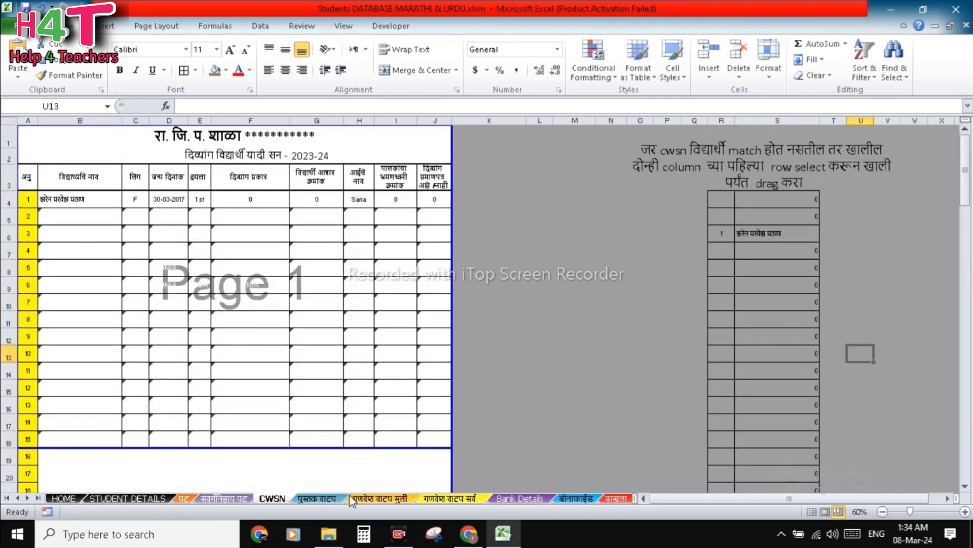
Examine the student list and the numbered blank rows on the पुस्तक वाटप sheet.
{"action": "left_click", "coordinate": [330, 500]}
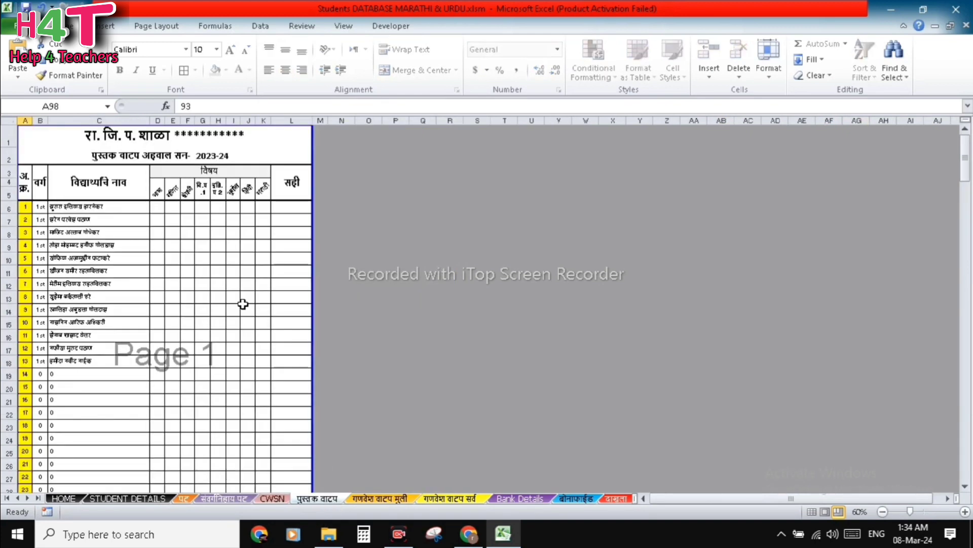
{"action": "scroll", "coordinate": [587, 327], "scroll_direction": "down", "scroll_amount": 3}
{"action": "scroll", "coordinate": [587, 327], "scroll_direction": "up", "scroll_amount": 3}
{"action": "scroll", "coordinate": [28, 377], "scroll_direction": "down", "scroll_amount": 2}
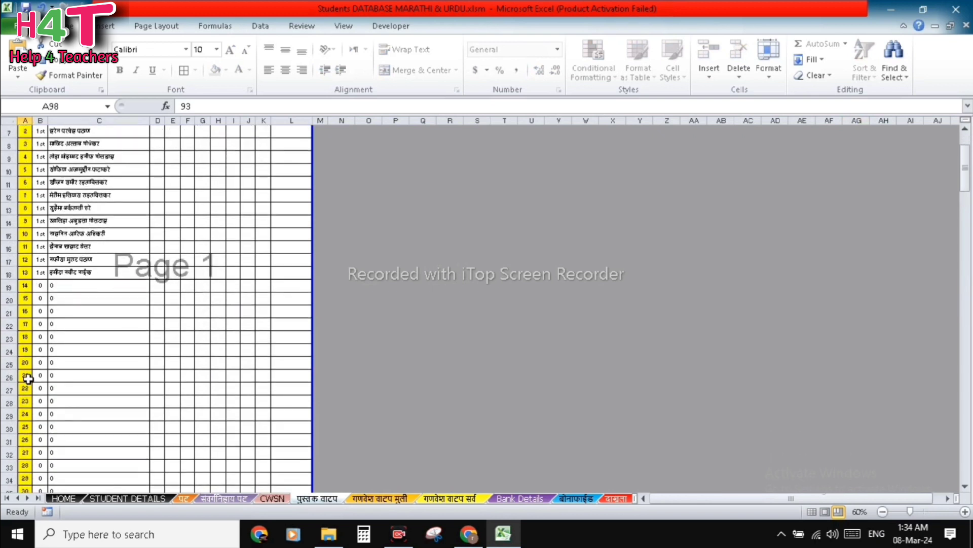
{"action": "scroll", "coordinate": [28, 378], "scroll_direction": "down", "scroll_amount": 10}
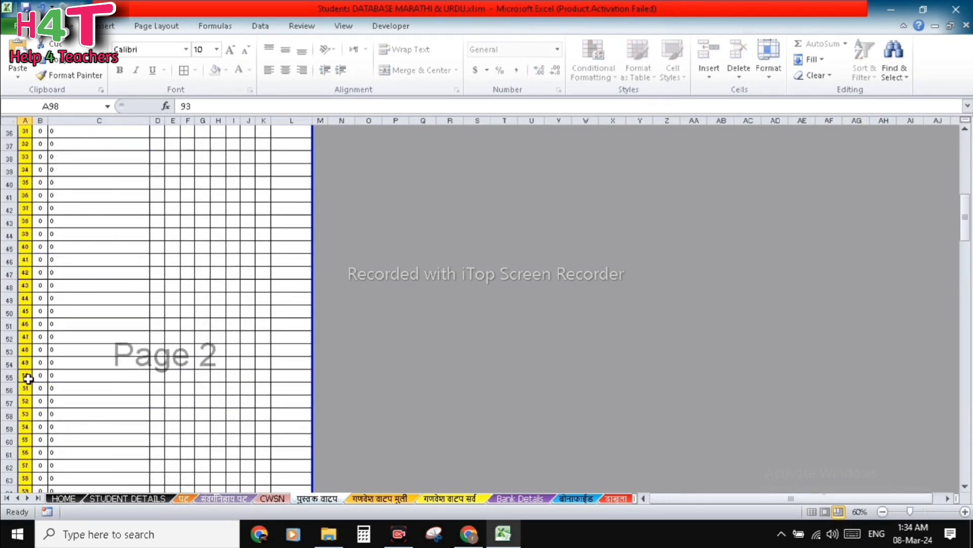
{"action": "scroll", "coordinate": [27, 378], "scroll_direction": "down", "scroll_amount": 10}
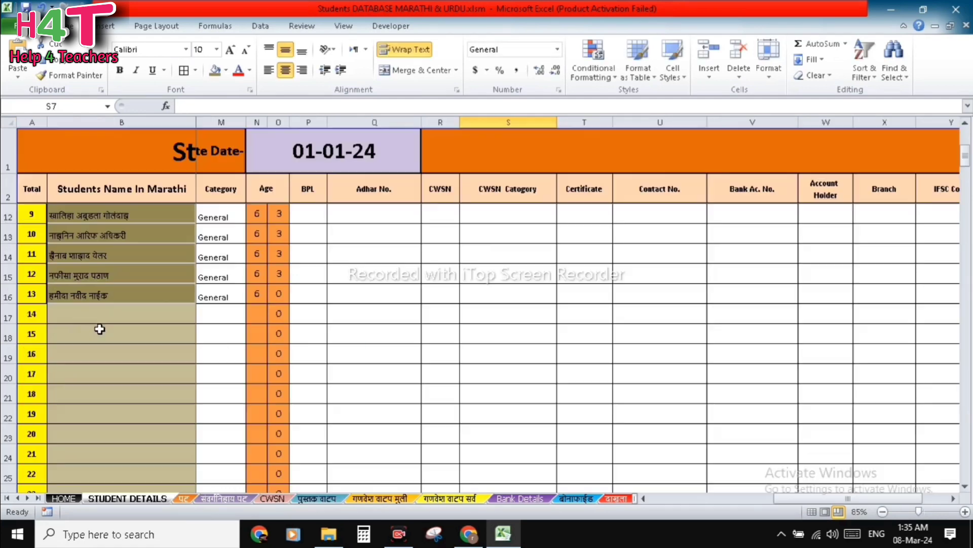
Compare the serial numbers on the STUDENT DETAILS sheet with those on the पुस्तक वाटप sheet, down to its last row.
{"action": "scroll", "coordinate": [98, 327], "scroll_direction": "down", "scroll_amount": 3}
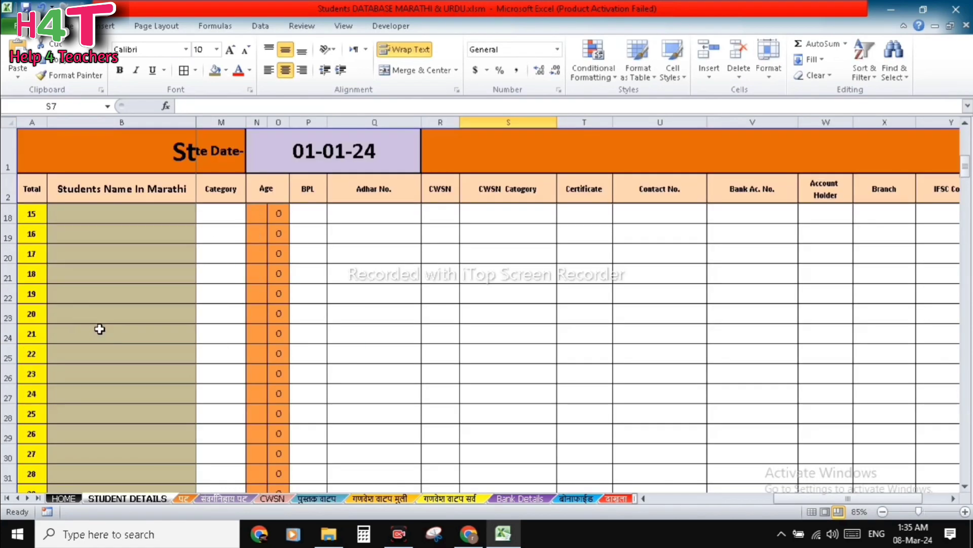
{"action": "scroll", "coordinate": [33, 375], "scroll_direction": "down", "scroll_amount": 1}
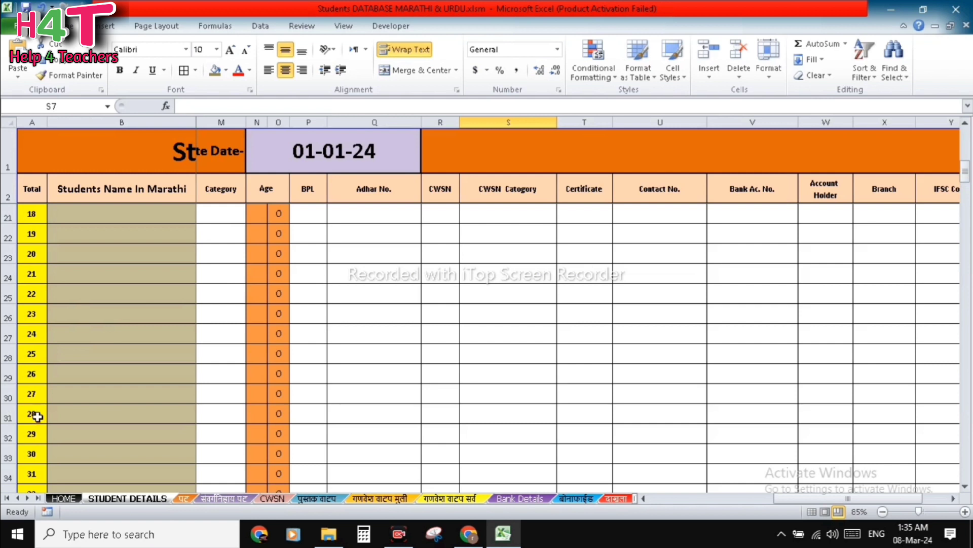
{"action": "left_click", "coordinate": [310, 499]}
{"action": "scroll", "coordinate": [41, 336], "scroll_direction": "down", "scroll_amount": 1}
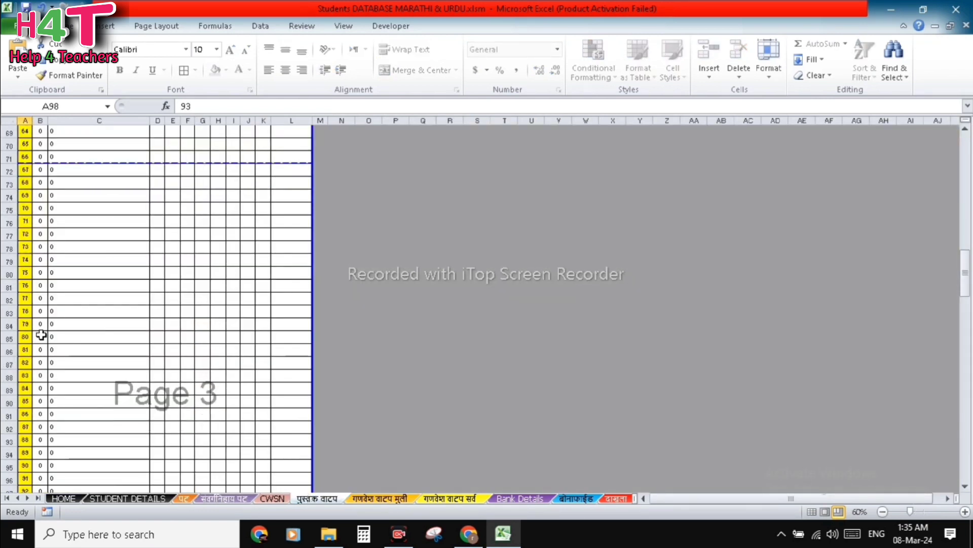
{"action": "scroll", "coordinate": [41, 335], "scroll_direction": "up", "scroll_amount": 5}
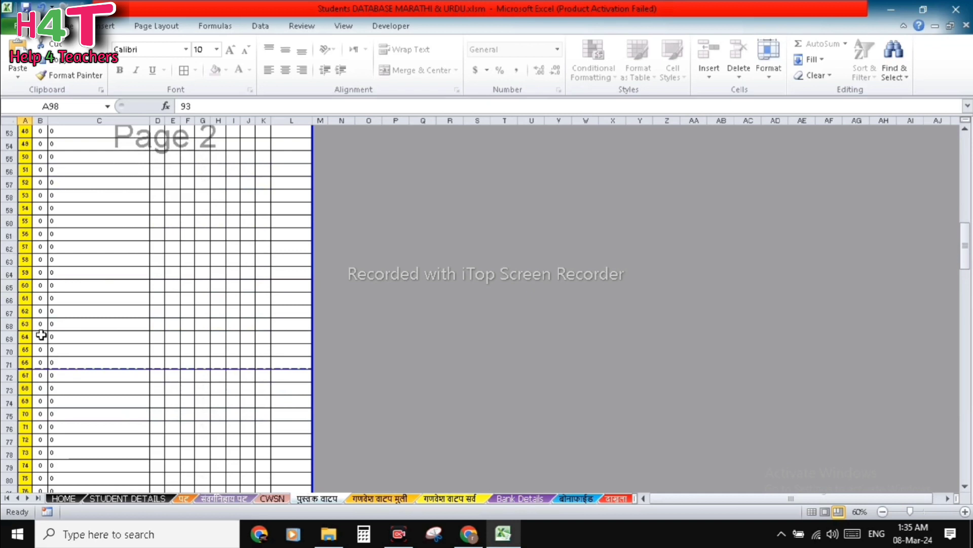
{"action": "scroll", "coordinate": [41, 335], "scroll_direction": "down", "scroll_amount": 6}
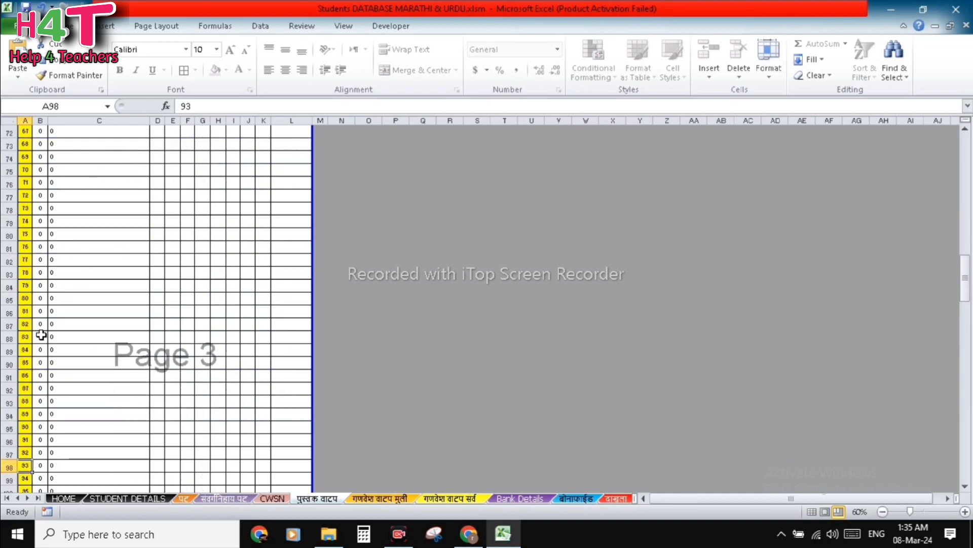
{"action": "scroll", "coordinate": [41, 335], "scroll_direction": "down", "scroll_amount": 20}
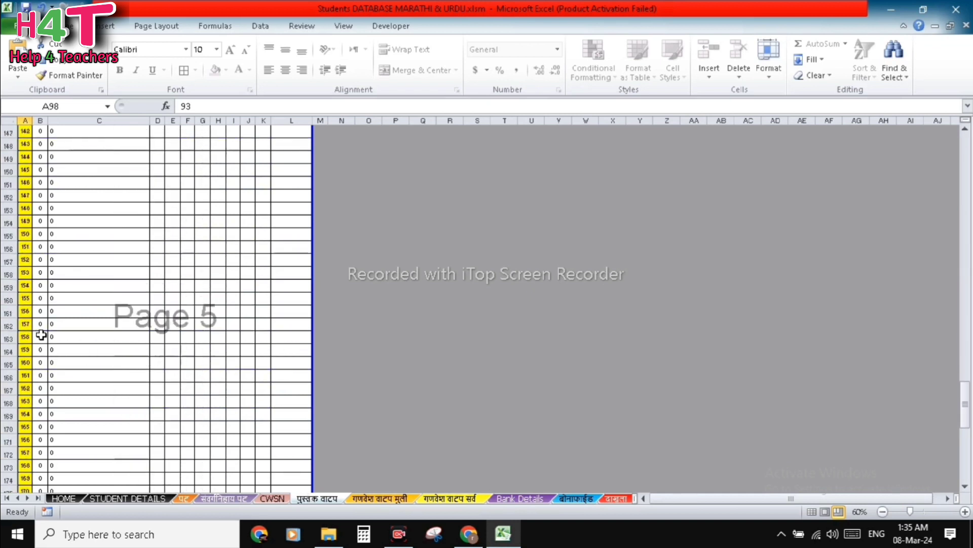
{"action": "scroll", "coordinate": [41, 335], "scroll_direction": "down", "scroll_amount": 14}
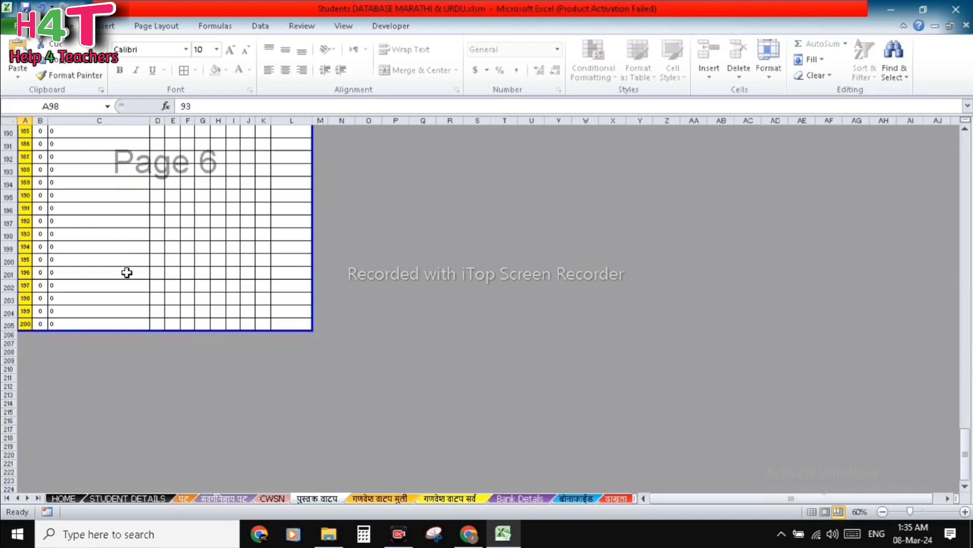
Shrink the print area of the पुस्तक वाटप sheet so that it ends at row 35, serial number 30.
{"action": "scroll", "coordinate": [174, 237], "scroll_direction": "up", "scroll_amount": 3}
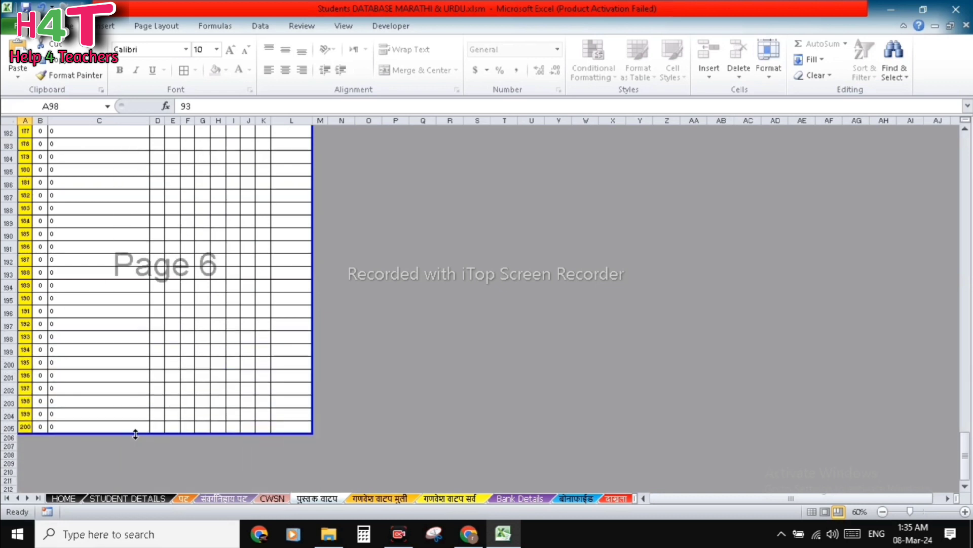
{"action": "left_click_drag", "start_coordinate": [135, 434], "coordinate": [181, 101]}
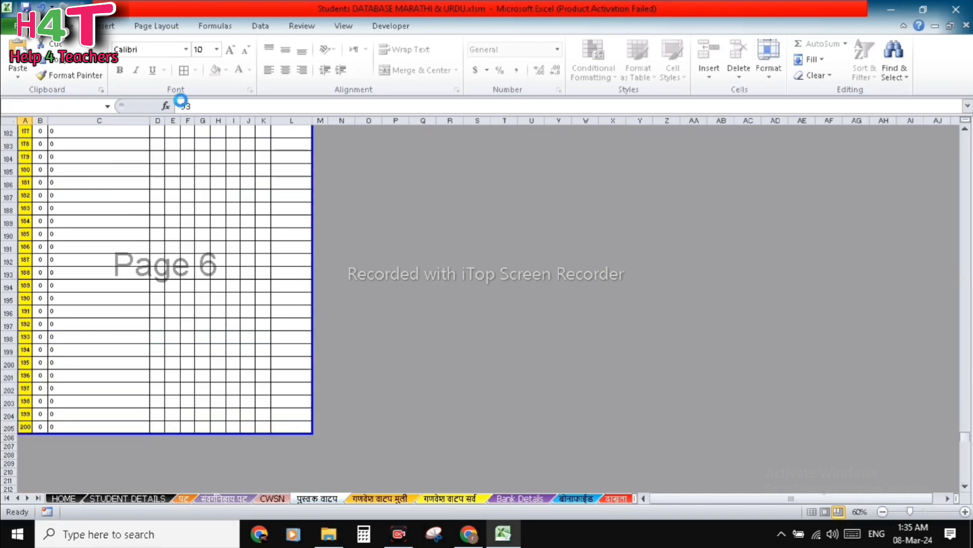
{"action": "scroll", "coordinate": [184, 314], "scroll_direction": "down", "scroll_amount": 15}
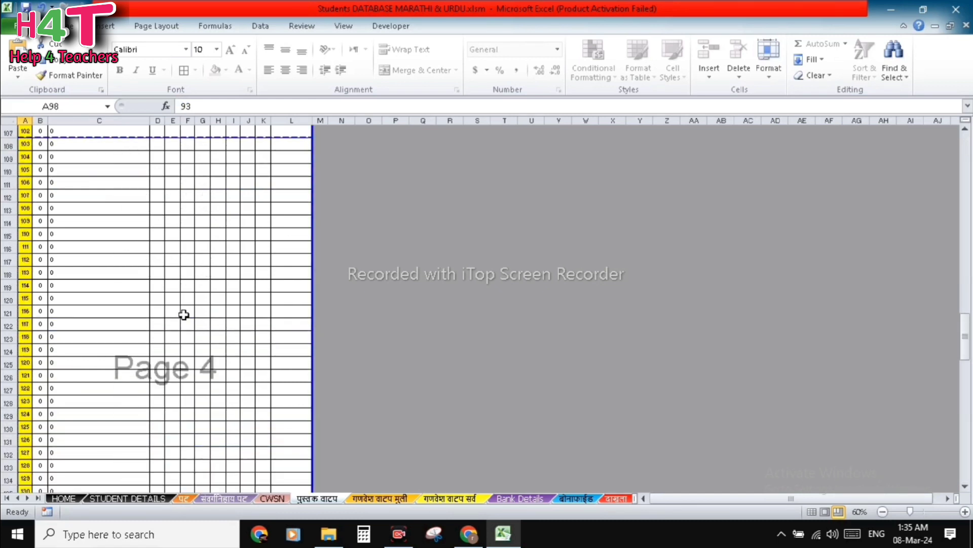
{"action": "scroll", "coordinate": [183, 314], "scroll_direction": "down", "scroll_amount": 14}
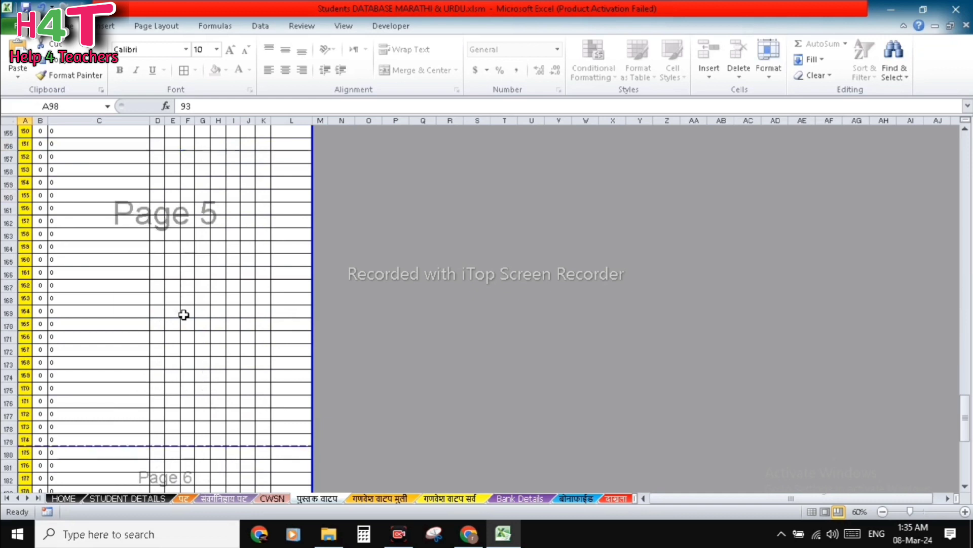
{"action": "left_click_drag", "start_coordinate": [175, 318], "coordinate": [201, 175]}
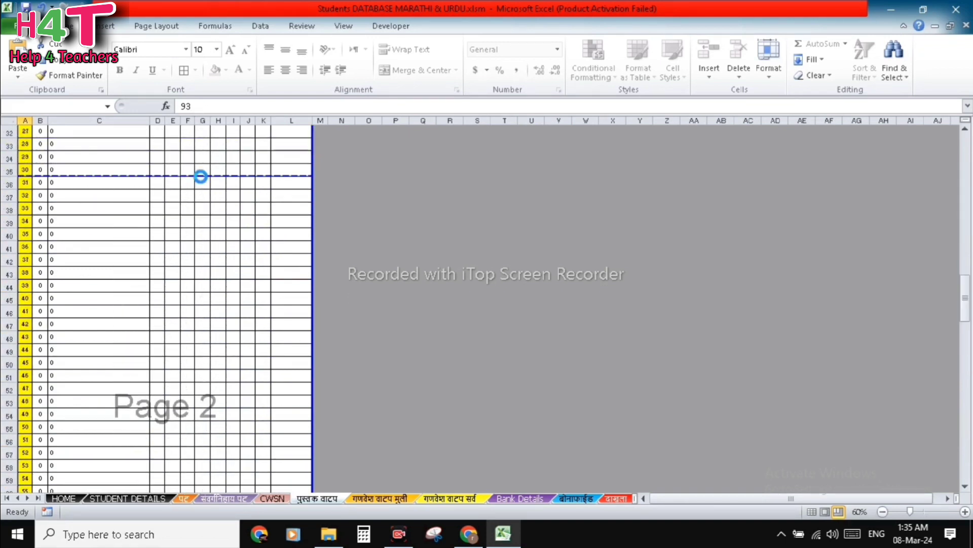
{"action": "scroll", "coordinate": [356, 254], "scroll_direction": "down", "scroll_amount": 5}
{"action": "scroll", "coordinate": [357, 254], "scroll_direction": "up", "scroll_amount": 15}
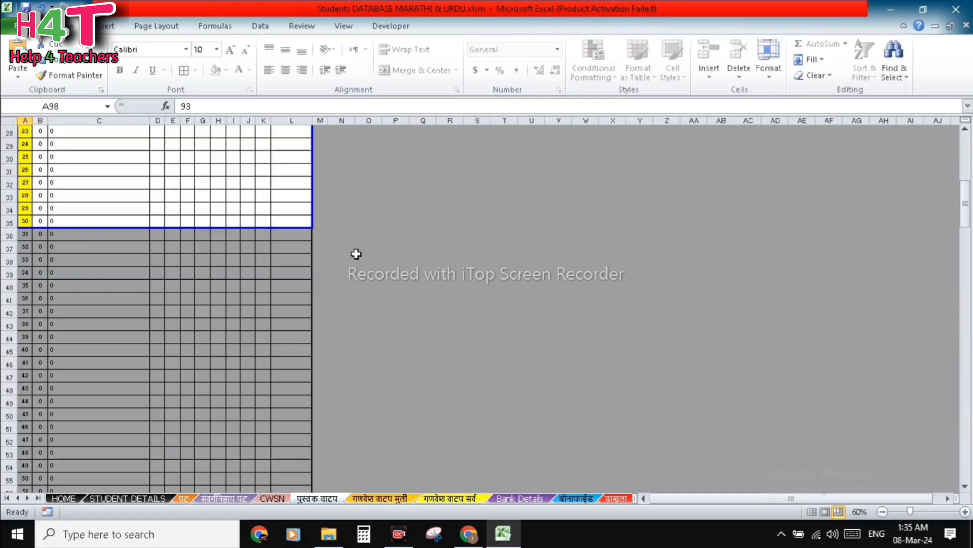
{"action": "scroll", "coordinate": [357, 254], "scroll_direction": "down", "scroll_amount": 3}
{"action": "scroll", "coordinate": [357, 254], "scroll_direction": "up", "scroll_amount": 3}
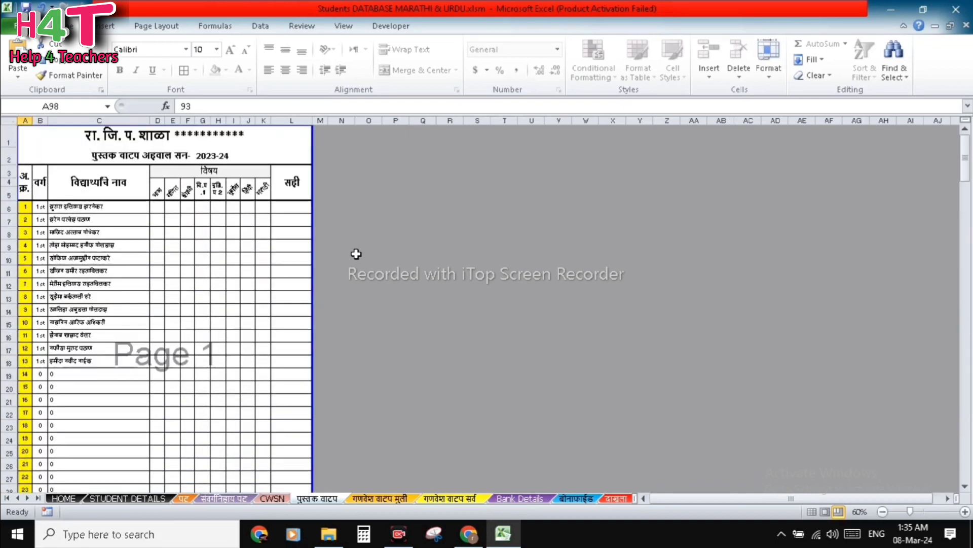
Select the first helper row H3:J3 on the गणवेश वाटप मुली sheet and review the girls' uniform distribution list.
{"action": "left_click", "coordinate": [398, 499]}
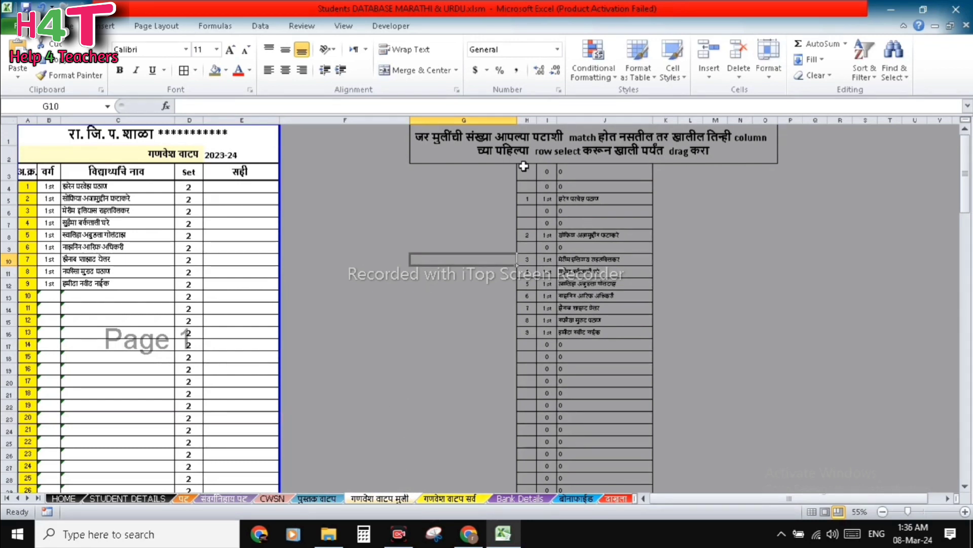
{"action": "left_click_drag", "start_coordinate": [530, 175], "coordinate": [630, 178]}
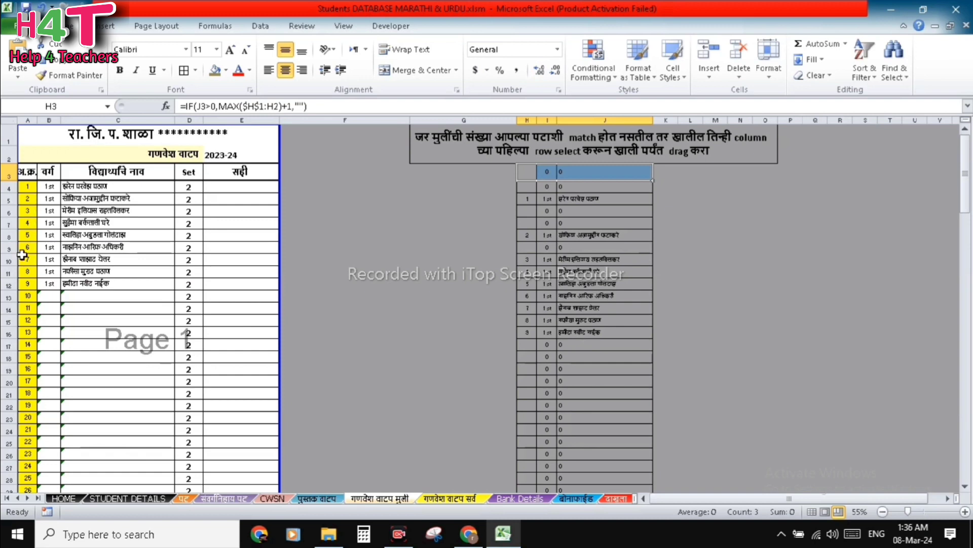
{"action": "scroll", "coordinate": [22, 255], "scroll_direction": "down", "scroll_amount": 3}
{"action": "scroll", "coordinate": [19, 295], "scroll_direction": "up", "scroll_amount": 3}
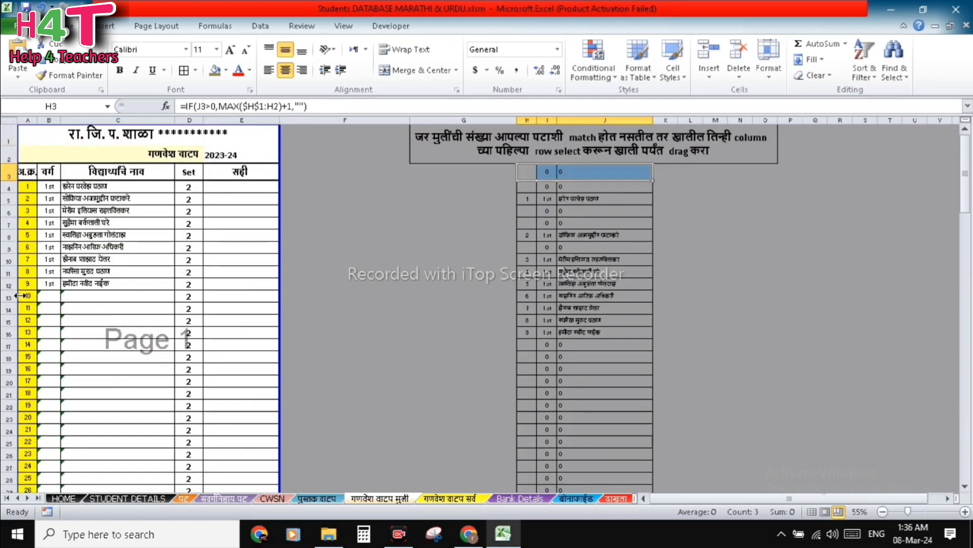
Look over the गणवेश वाटप सर्व sheet and the students' bank account list on the Bank Details sheet.
{"action": "left_click", "coordinate": [461, 500]}
{"action": "left_click", "coordinate": [520, 497]}
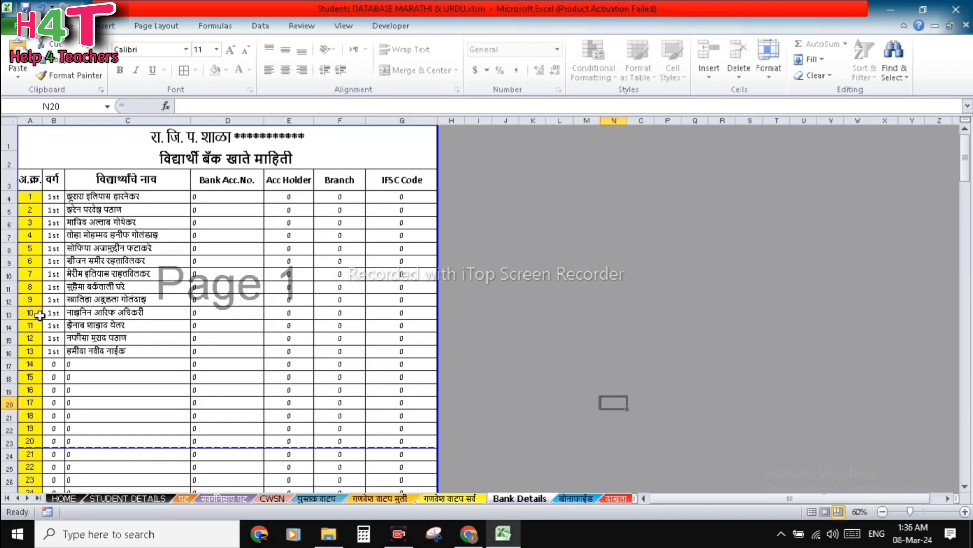
{"action": "scroll", "coordinate": [93, 415], "scroll_direction": "down", "scroll_amount": 1}
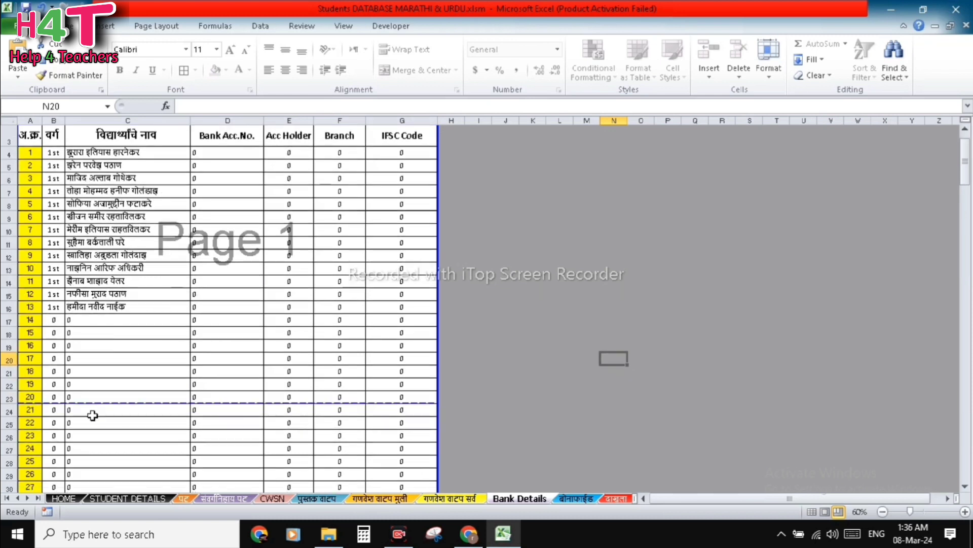
Review the certificate layout on the बोनाफाईड sheet and select its serial number entry cell, M3.
{"action": "left_click", "coordinate": [575, 498]}
{"action": "scroll", "coordinate": [428, 338], "scroll_direction": "down", "scroll_amount": 3}
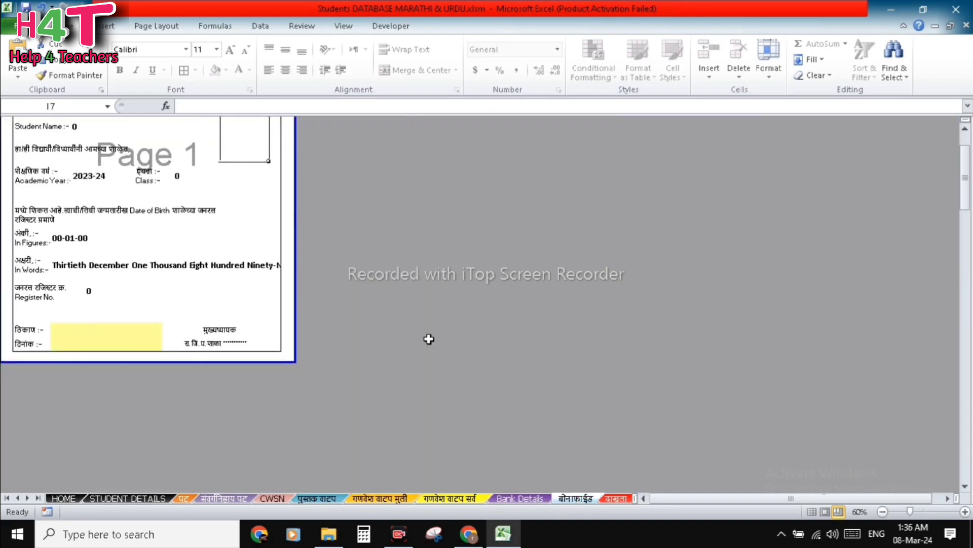
{"action": "scroll", "coordinate": [429, 339], "scroll_direction": "up", "scroll_amount": 3}
{"action": "scroll", "coordinate": [429, 339], "scroll_direction": "down", "scroll_amount": 3}
{"action": "scroll", "coordinate": [429, 339], "scroll_direction": "up", "scroll_amount": 3}
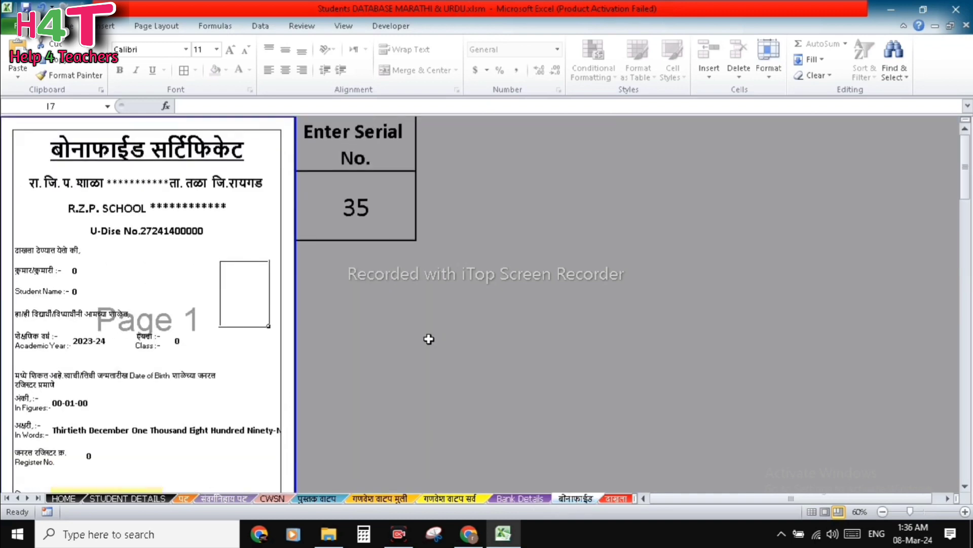
{"action": "left_click", "coordinate": [376, 191]}
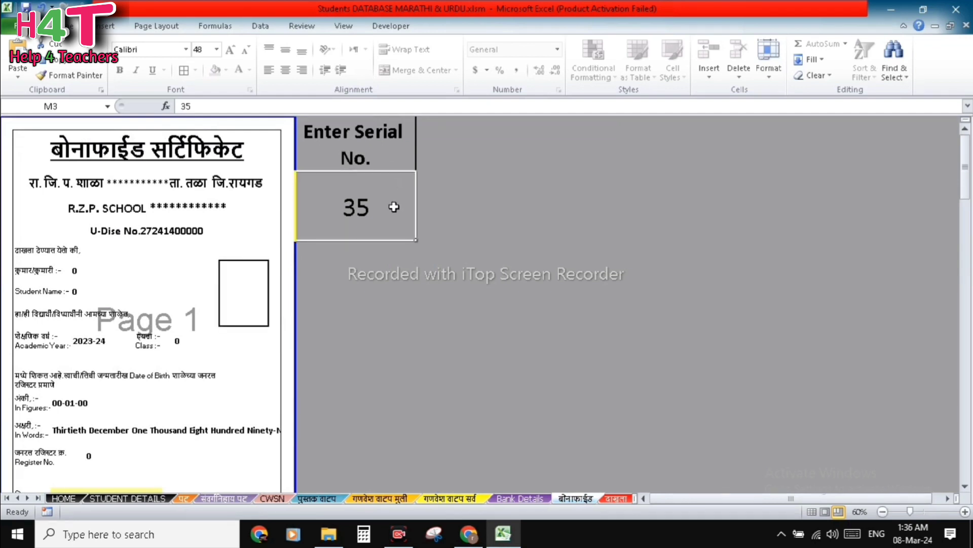
Look up the students' serial numbers on the STUDENT DETAILS sheet and return to the बोनाफाईड sheet.
{"action": "left_click", "coordinate": [122, 496]}
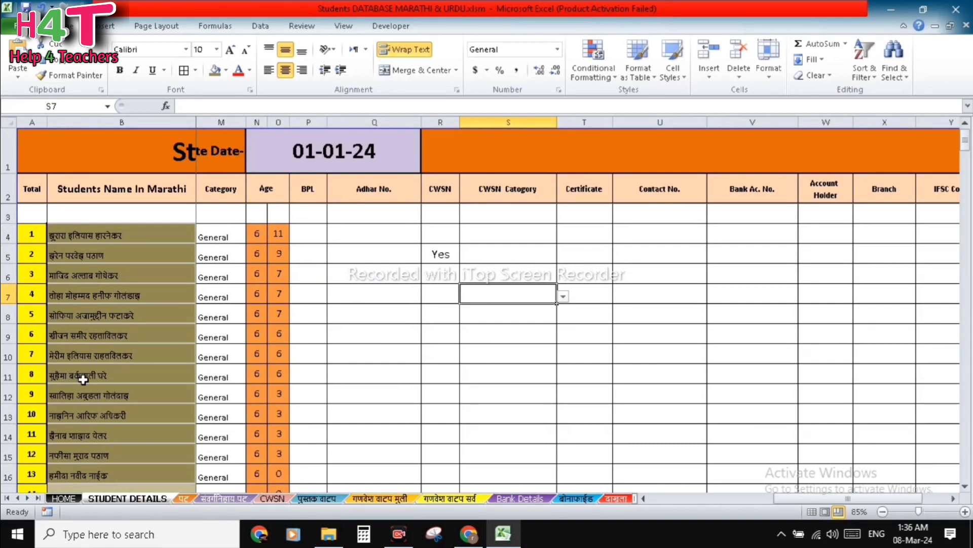
{"action": "scroll", "coordinate": [83, 379], "scroll_direction": "down", "scroll_amount": 1}
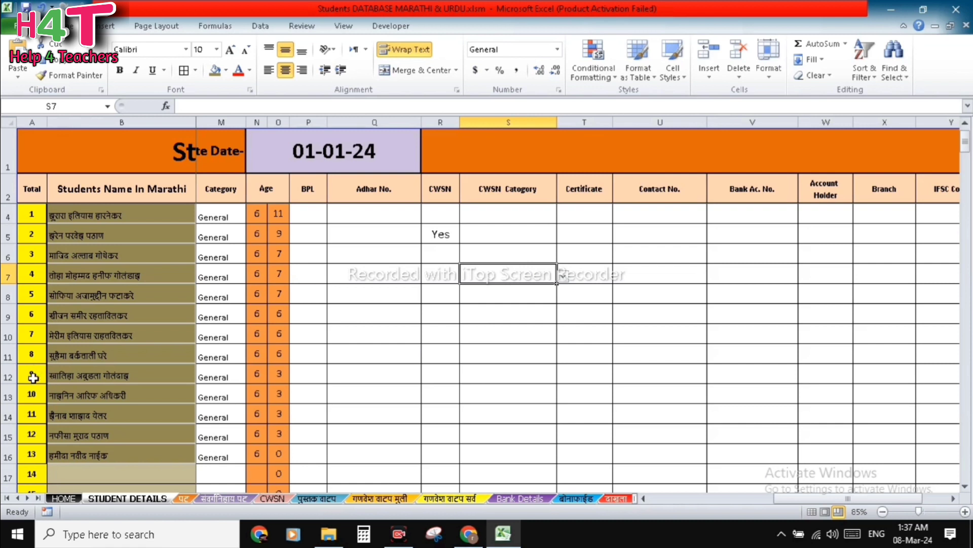
{"action": "left_click", "coordinate": [575, 498]}
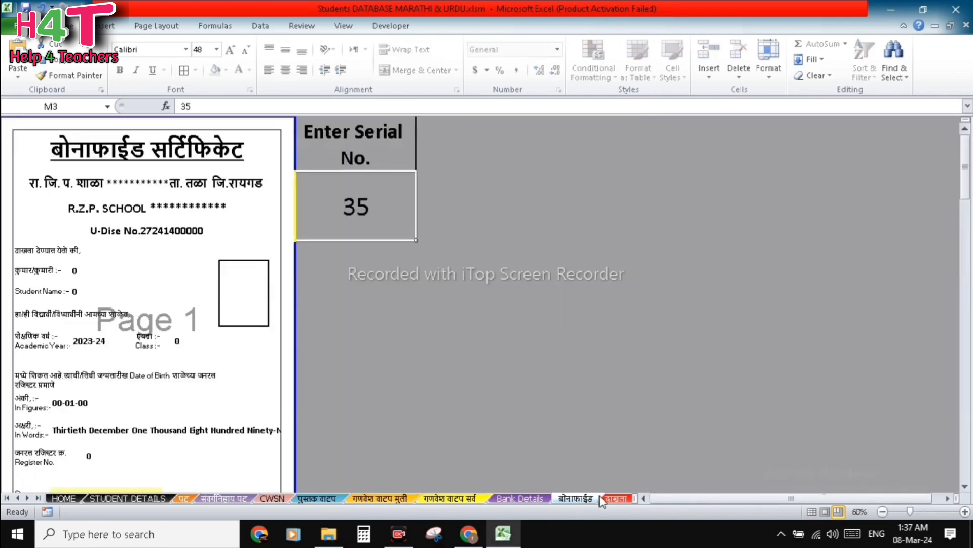
Open the दाखला sheet and try to edit the राष्ट्रयत्व label in cell A11.
{"action": "left_click", "coordinate": [616, 498]}
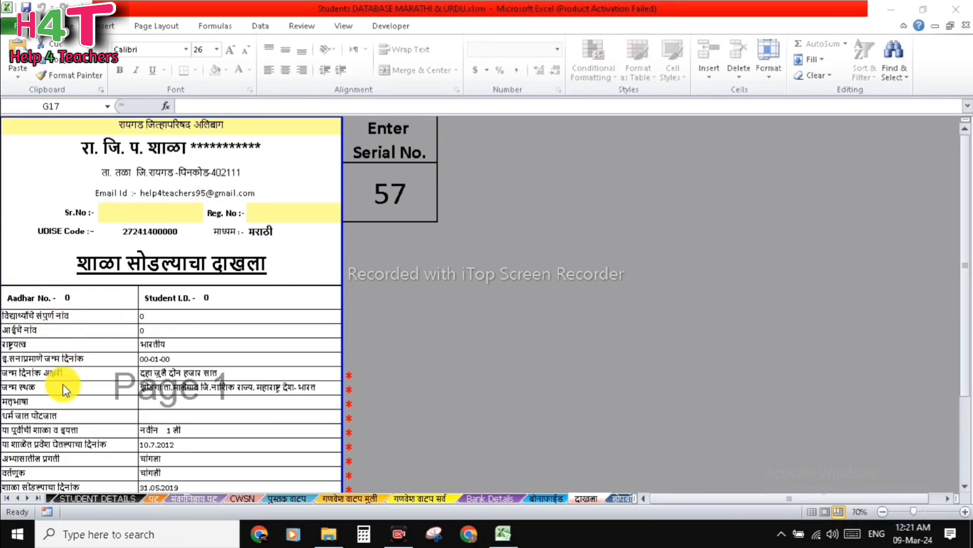
{"action": "double_click", "coordinate": [64, 349]}
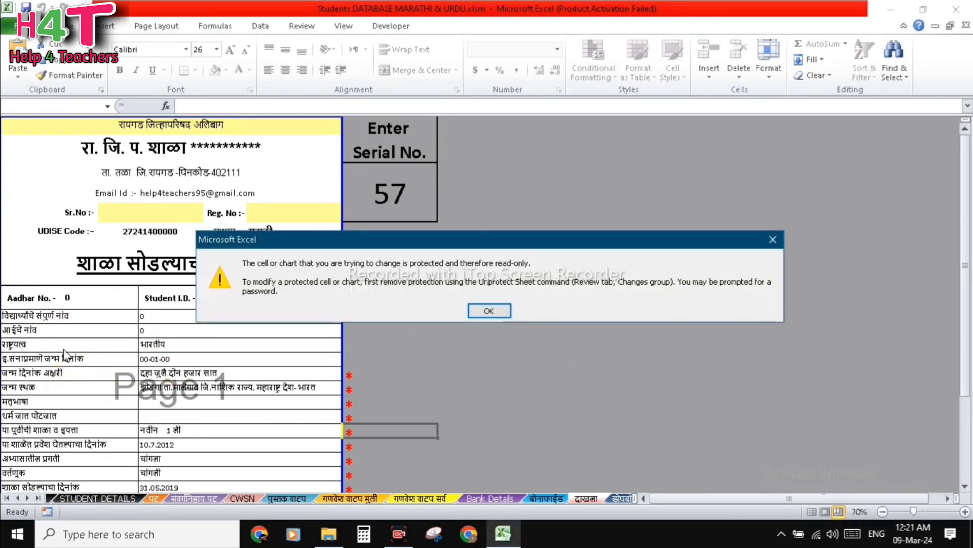
{"action": "left_click", "coordinate": [491, 311]}
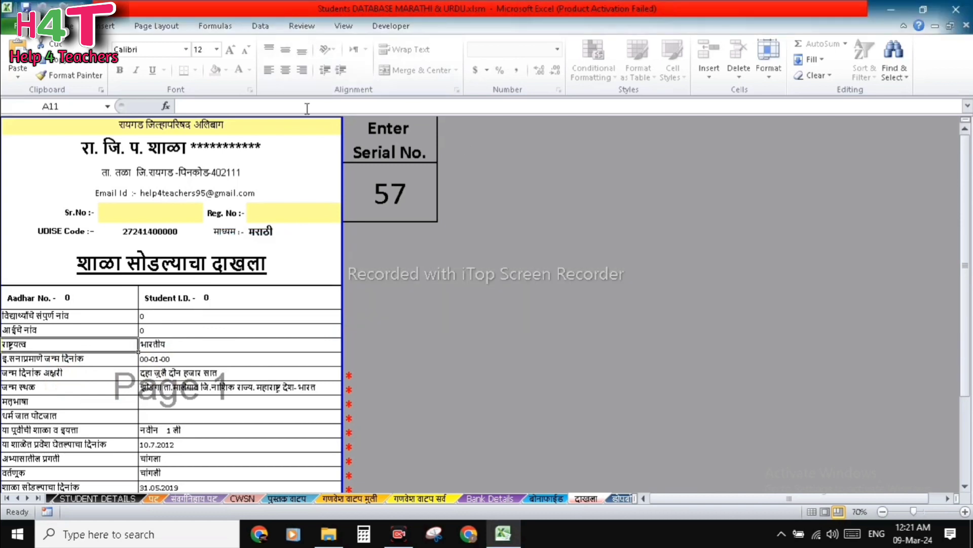
Look through the पट, संवर्गनिहाय पट, CWSN, पुस्तक वाटप, गणवेश वाटप मुली, Bank Details and बोनाफाईड sheets, and return to the दाखला sheet.
{"action": "left_click", "coordinate": [153, 499]}
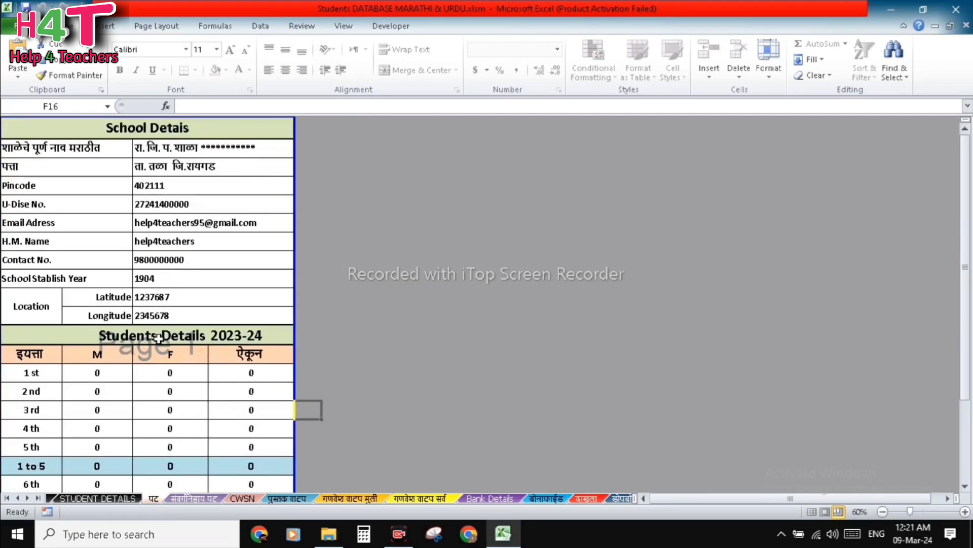
{"action": "left_click", "coordinate": [192, 500]}
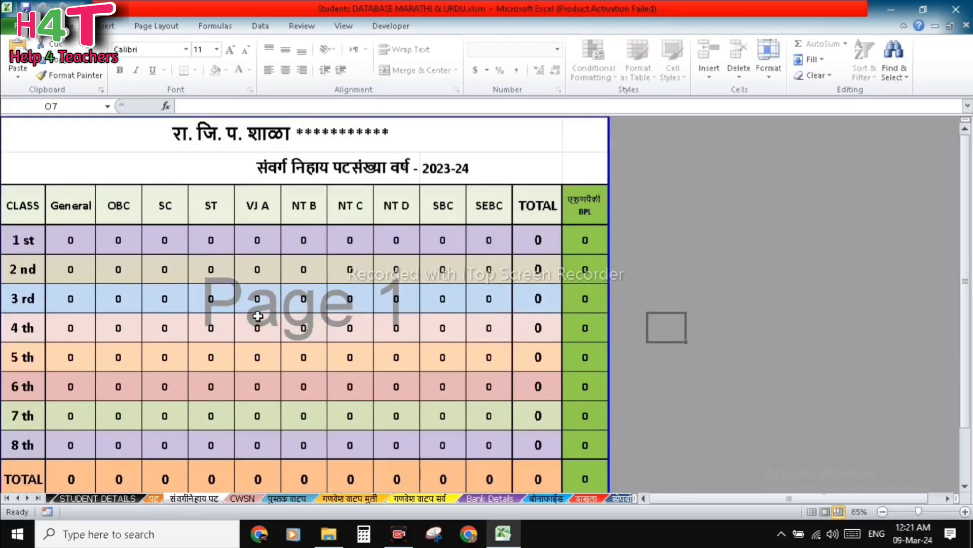
{"action": "scroll", "coordinate": [256, 315], "scroll_direction": "down", "scroll_amount": 1}
{"action": "scroll", "coordinate": [257, 315], "scroll_direction": "up", "scroll_amount": 1}
{"action": "left_click", "coordinate": [243, 498]}
{"action": "left_click", "coordinate": [290, 498]}
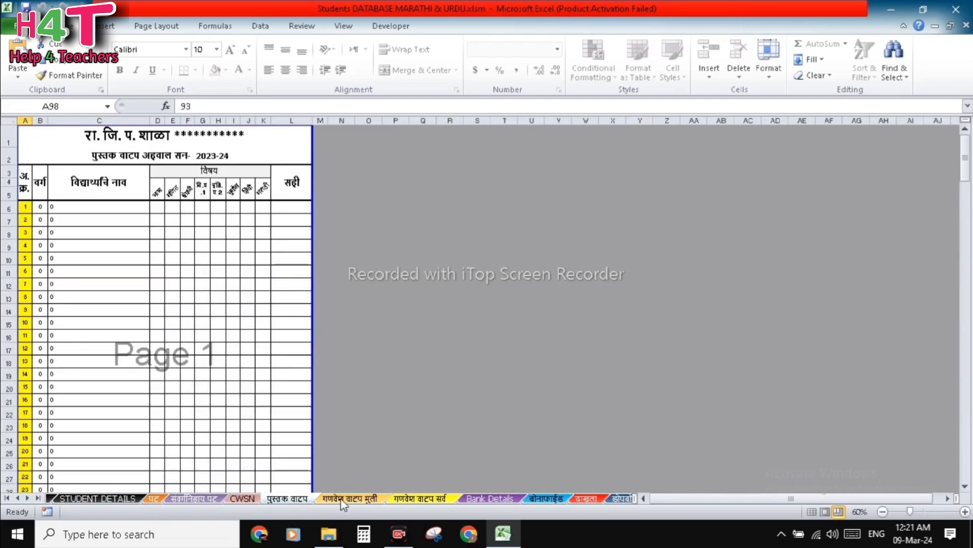
{"action": "left_click", "coordinate": [342, 498]}
{"action": "left_click", "coordinate": [487, 499]}
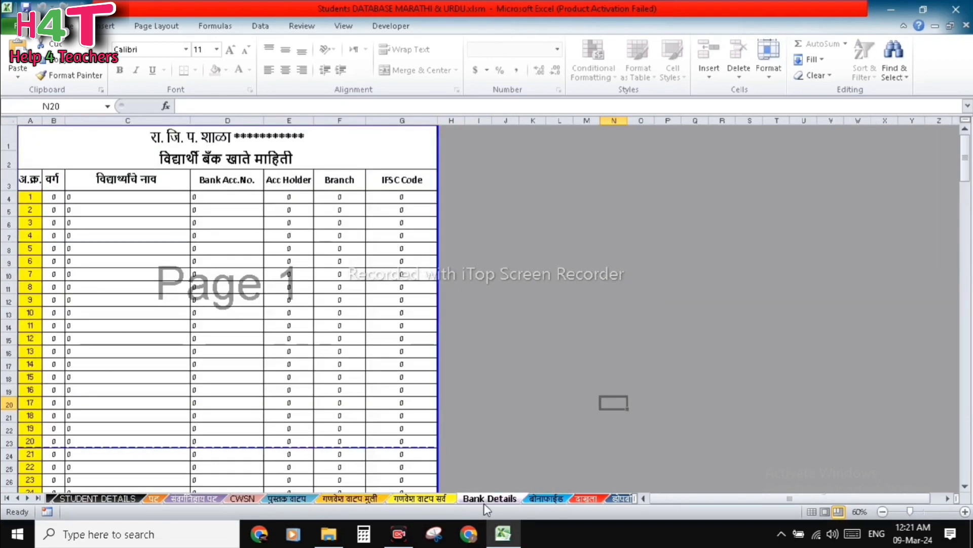
{"action": "left_click", "coordinate": [545, 499]}
{"action": "left_click", "coordinate": [589, 499]}
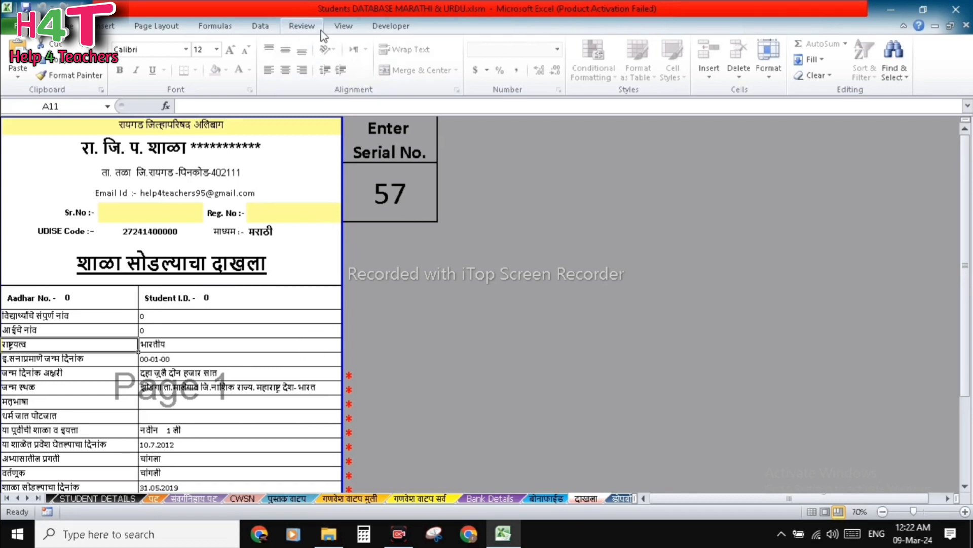
Remove the sheet protection from the दाखला sheet and check that the religion and caste cell, D16, opens for editing.
{"action": "left_click", "coordinate": [303, 27]}
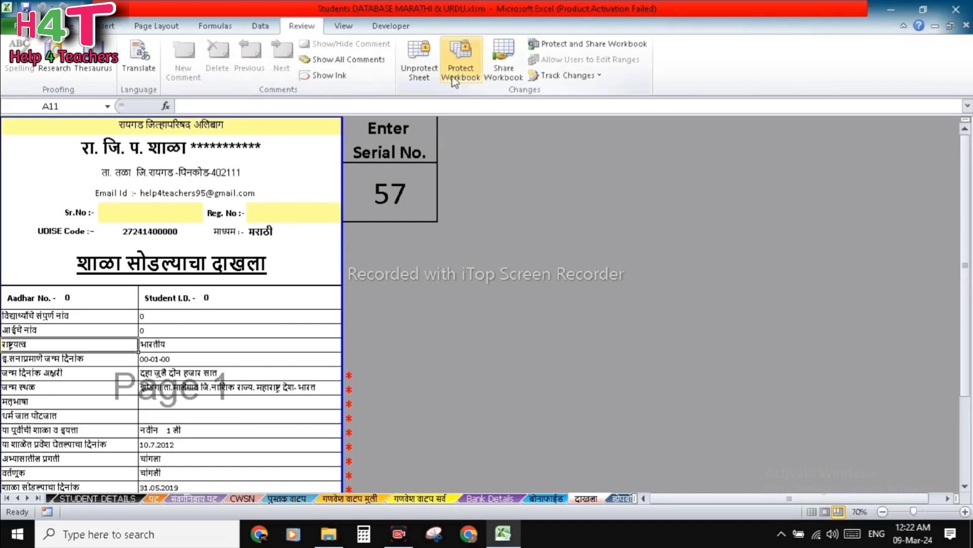
{"action": "left_click", "coordinate": [418, 61]}
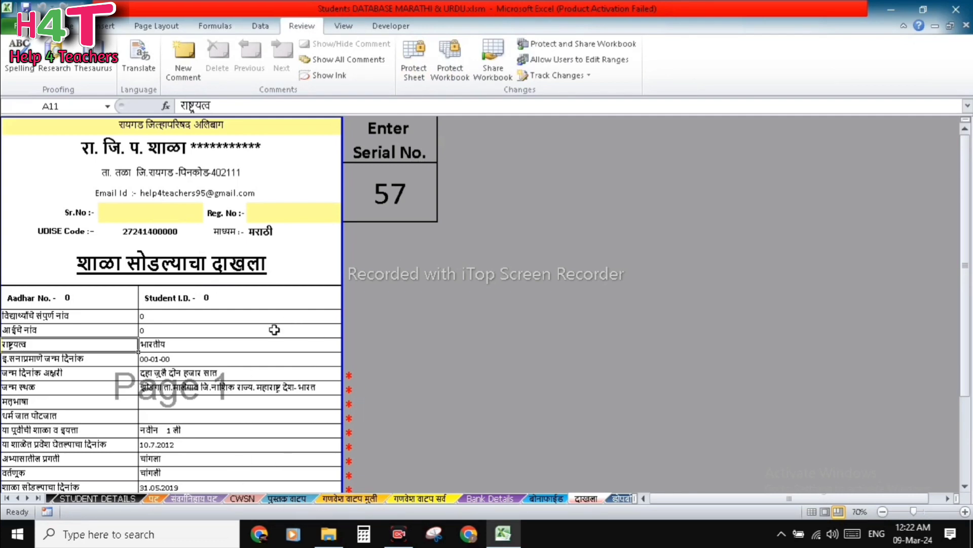
{"action": "scroll", "coordinate": [274, 330], "scroll_direction": "down", "scroll_amount": 1}
{"action": "scroll", "coordinate": [275, 330], "scroll_direction": "down", "scroll_amount": 1}
{"action": "scroll", "coordinate": [275, 330], "scroll_direction": "up", "scroll_amount": 2}
{"action": "scroll", "coordinate": [710, 504], "scroll_direction": "down", "scroll_amount": 1}
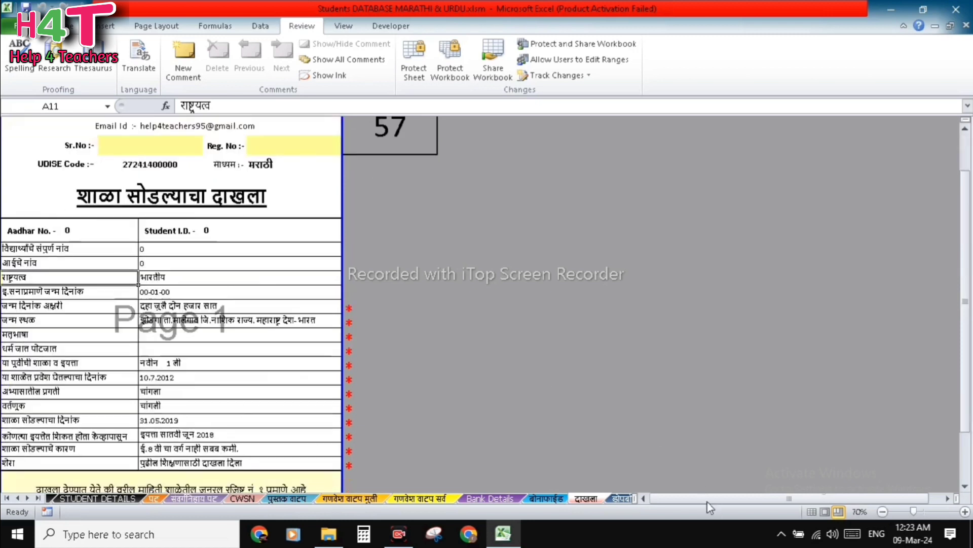
{"action": "double_click", "coordinate": [202, 349]}
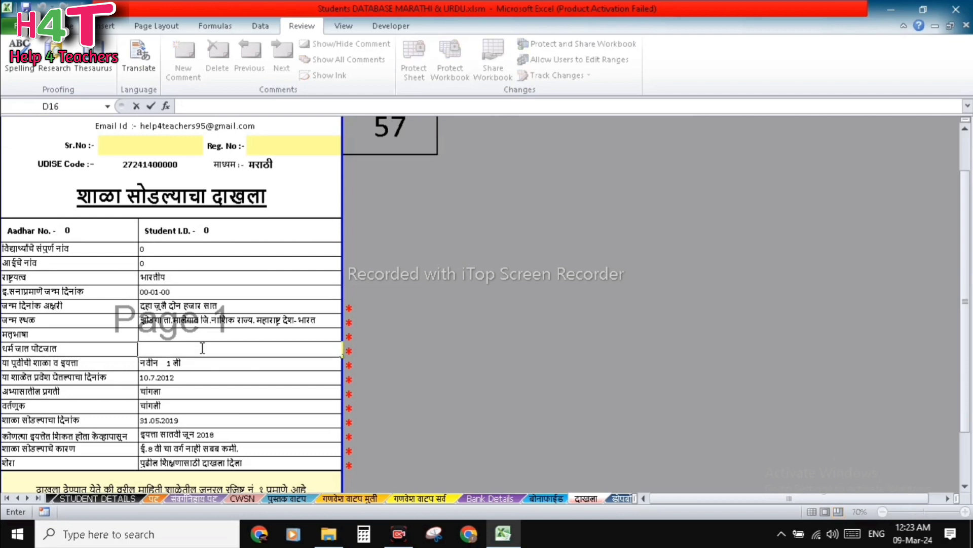
{"action": "left_click", "coordinate": [226, 376]}
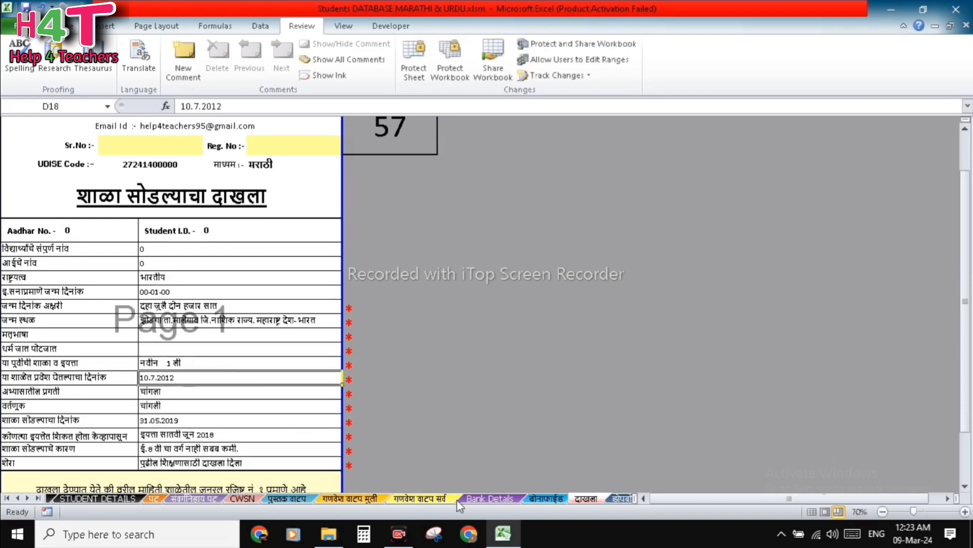
Check the बोनाफाईड sheet's protection option, and protect the दाखला sheet without a password, allowing selection of locked and unlocked cells.
{"action": "left_click", "coordinate": [545, 498]}
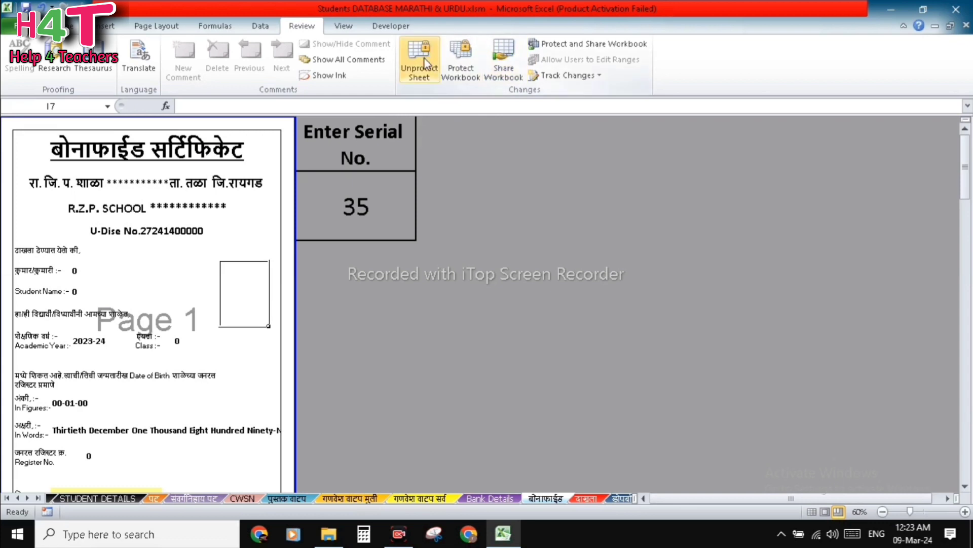
{"action": "left_click", "coordinate": [586, 499]}
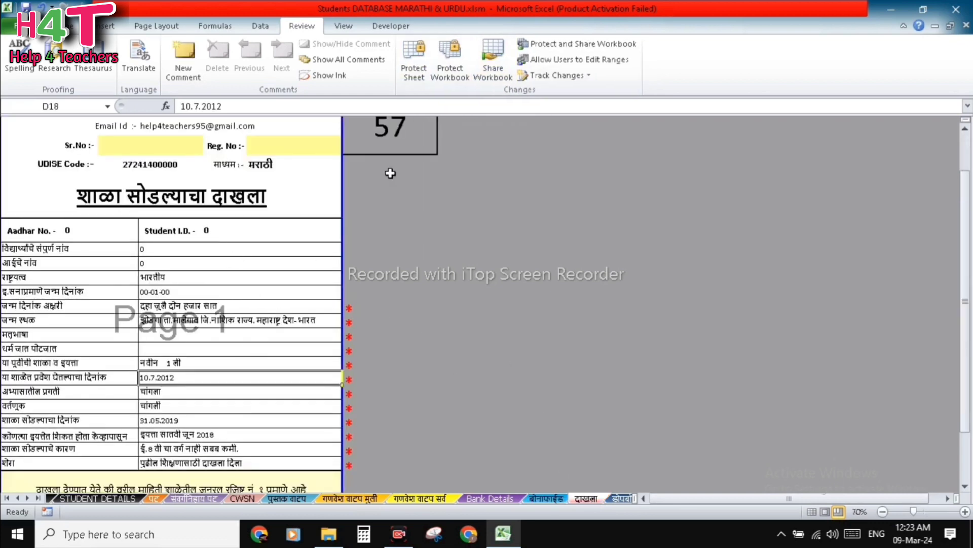
{"action": "left_click", "coordinate": [414, 54]}
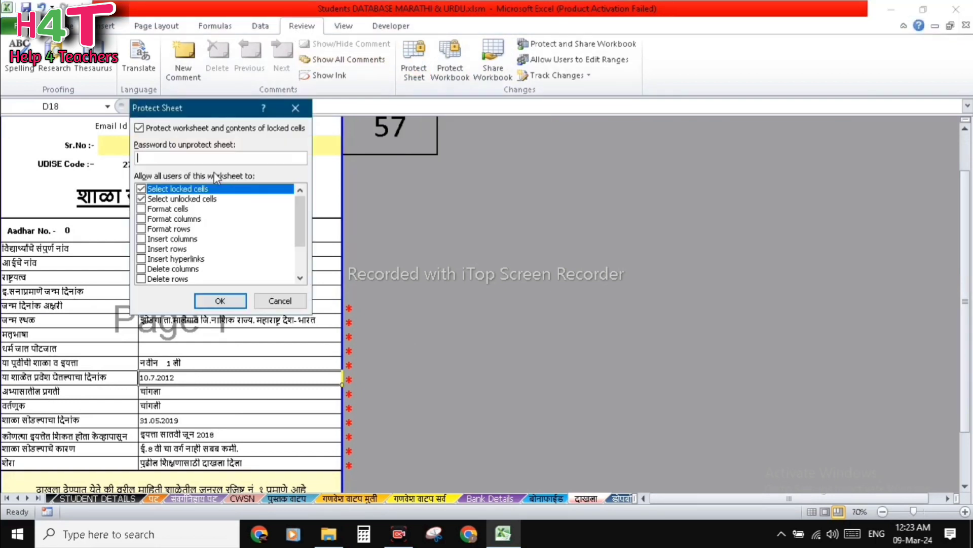
{"action": "left_click", "coordinate": [220, 301]}
Test the दाखला sheet's protection by opening cell D16 for editing and trying to edit the जन्म दिनांक अक्षरी label.
{"action": "left_click", "coordinate": [232, 353]}
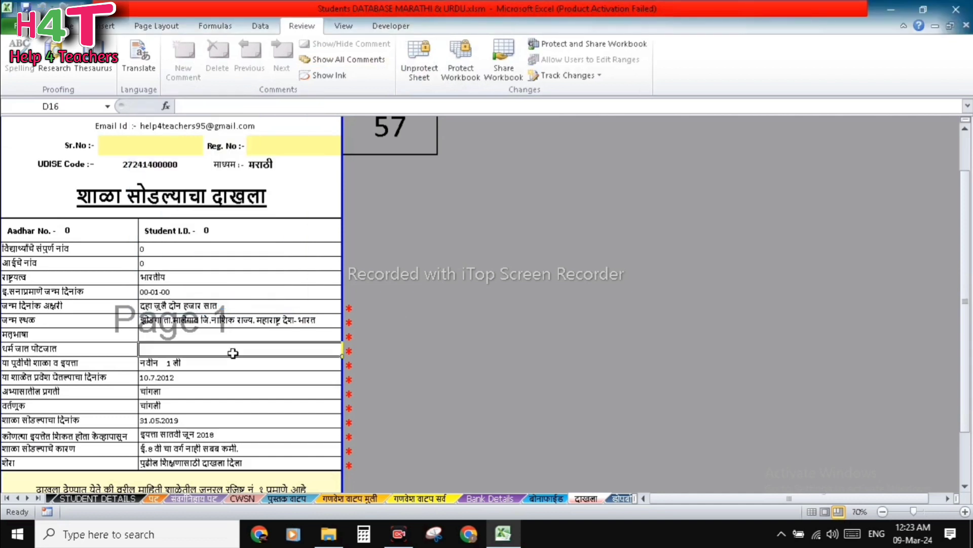
{"action": "double_click", "coordinate": [185, 353]}
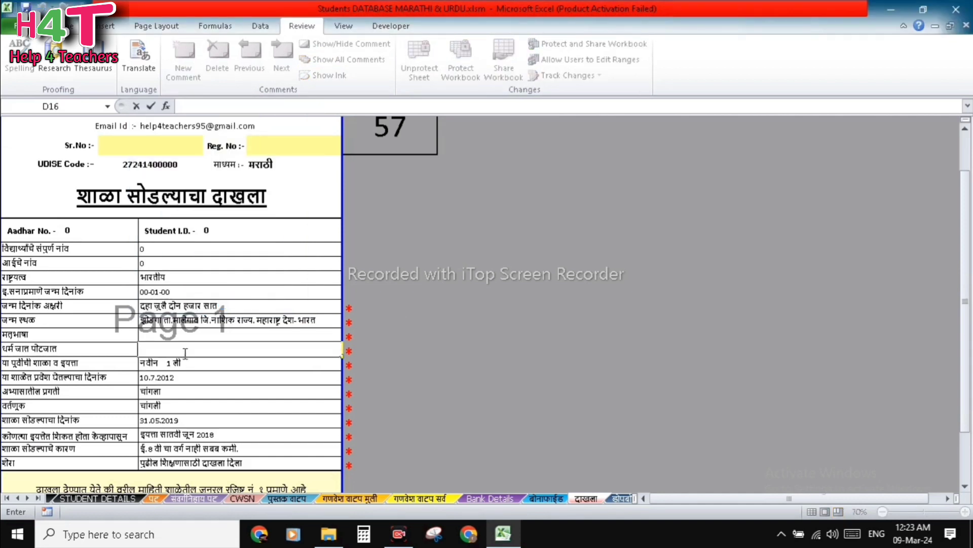
{"action": "double_click", "coordinate": [67, 310]}
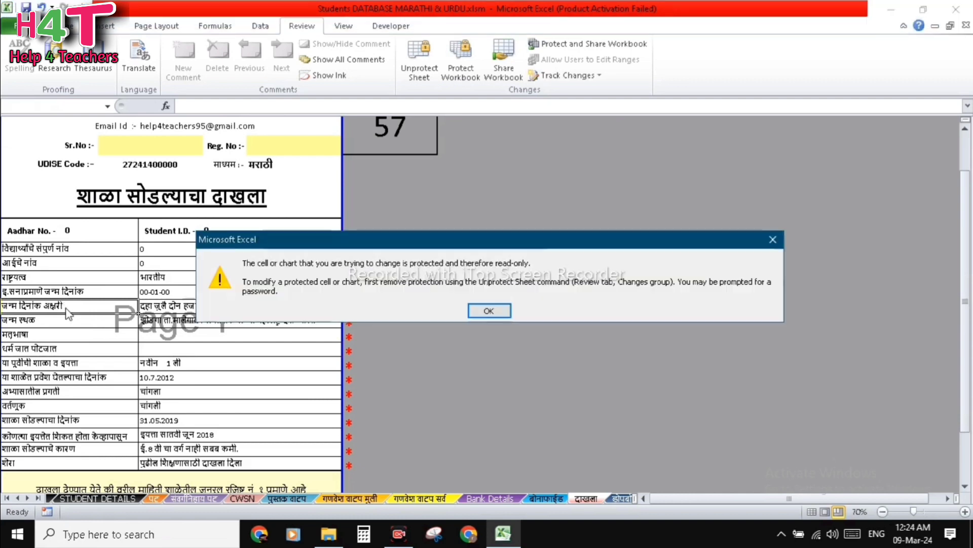
{"action": "left_click", "coordinate": [488, 311]}
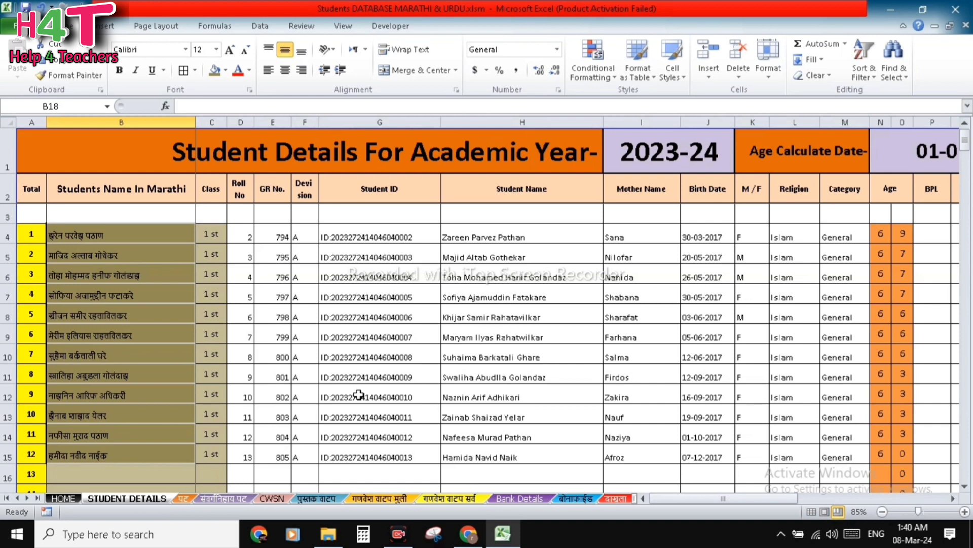
{"action": "scroll", "coordinate": [359, 395], "scroll_direction": "down", "scroll_amount": 1}
{"action": "scroll", "coordinate": [359, 395], "scroll_direction": "up", "scroll_amount": 1}
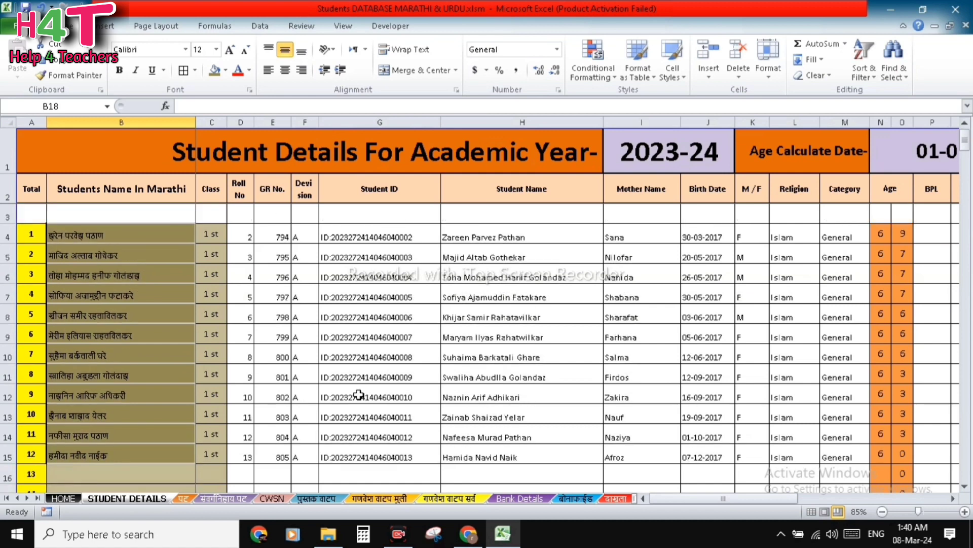